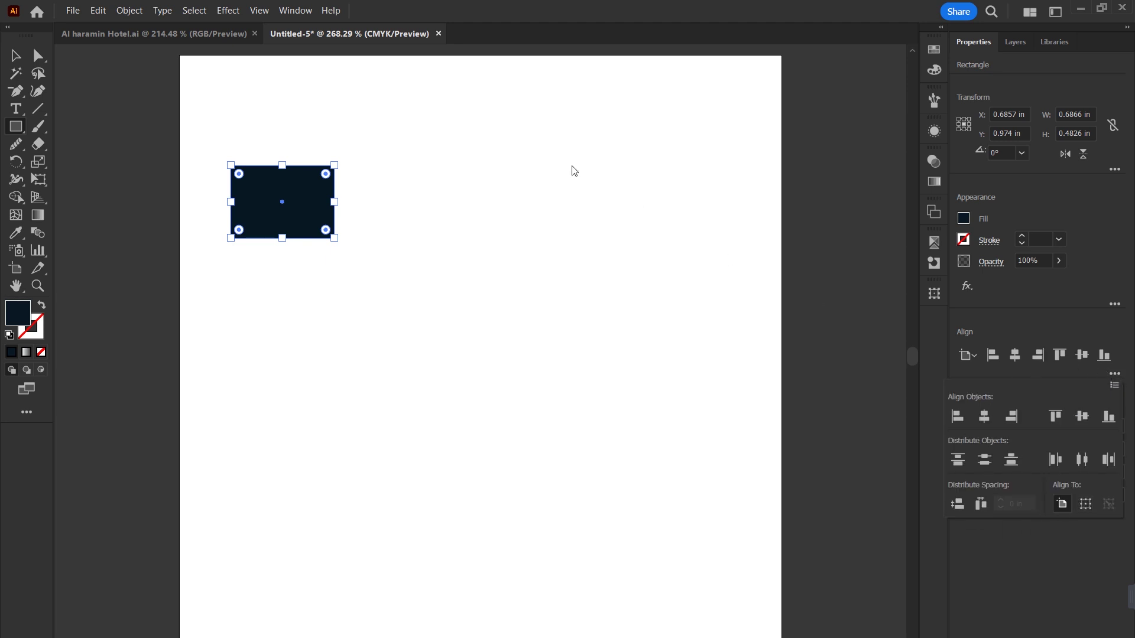
- Display the Align panel and dock it with the collapsed panels beside the properties
click(295, 10)
click(296, 10)
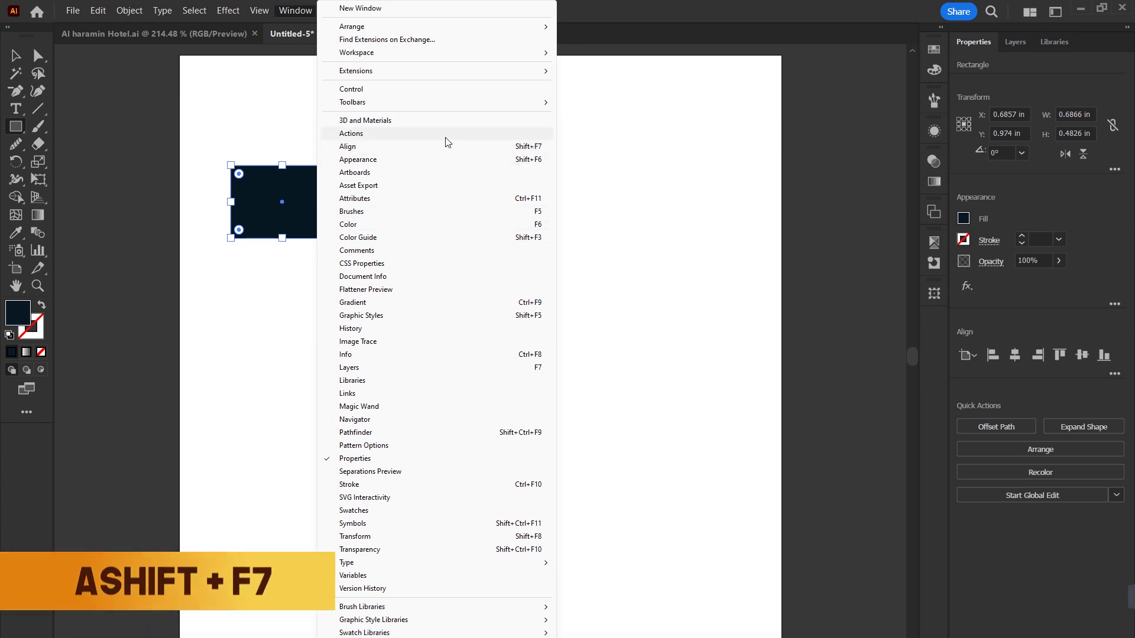
click(425, 150)
drag(810, 380, 935, 321)
click(936, 324)
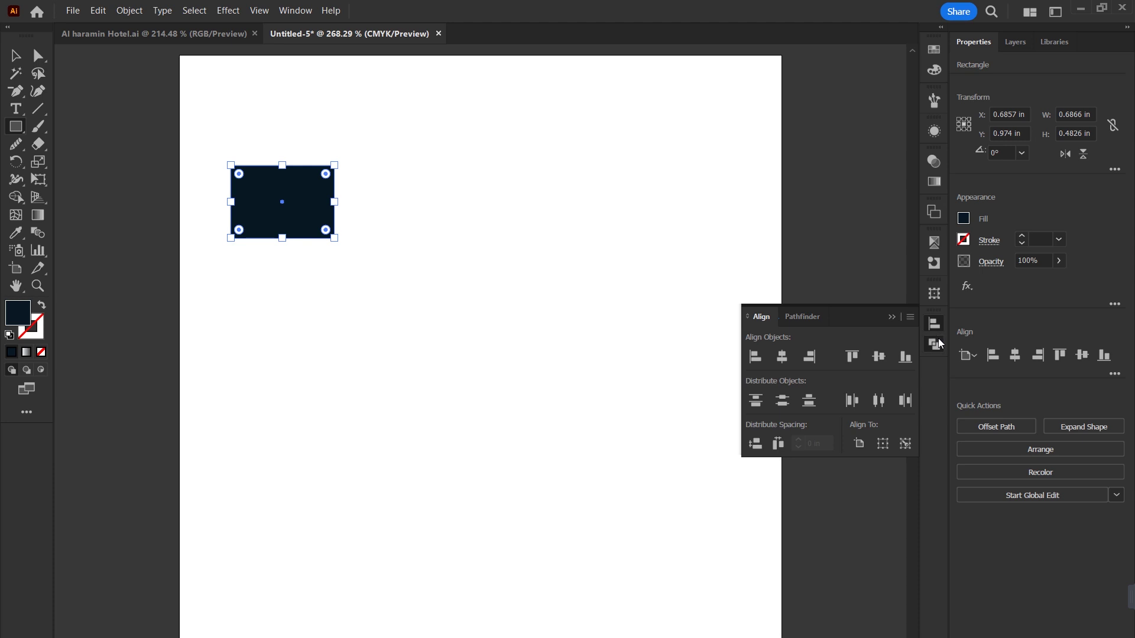
- Remove the Pathfinder panel from the dock and close it, keeping only the Align panel docked and collapsed
click(938, 340)
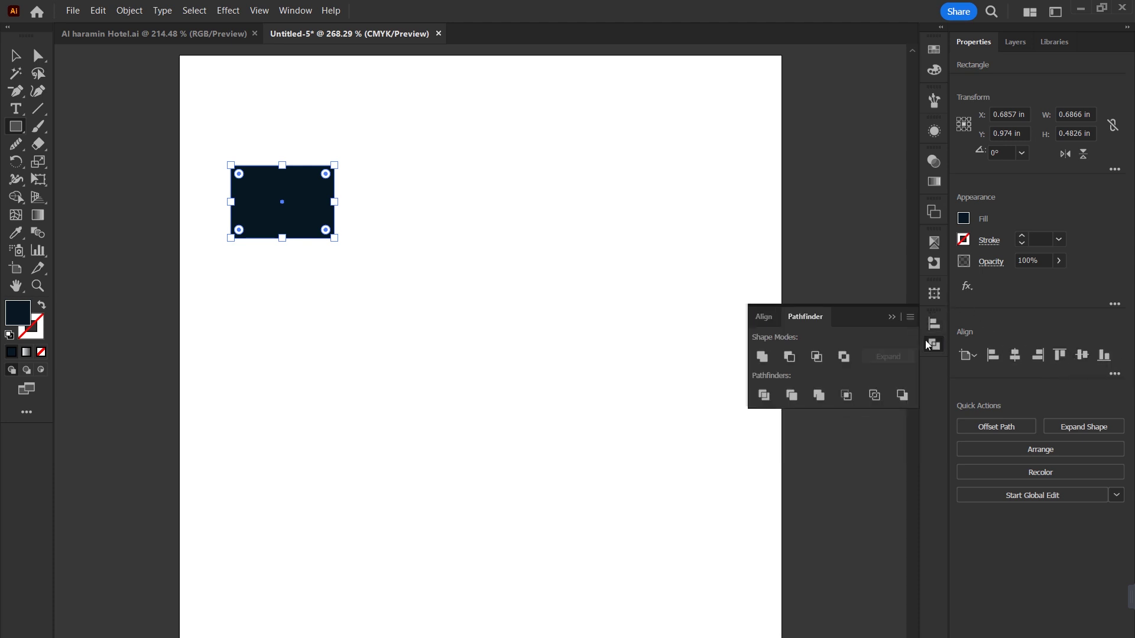
drag(936, 346, 661, 299)
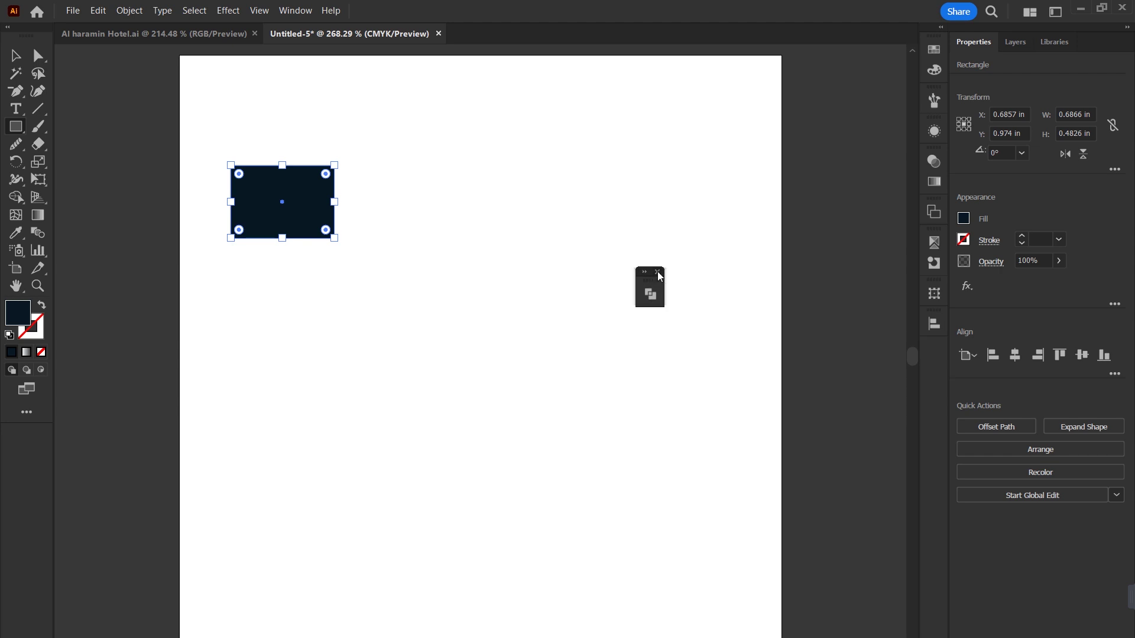
click(658, 271)
click(932, 328)
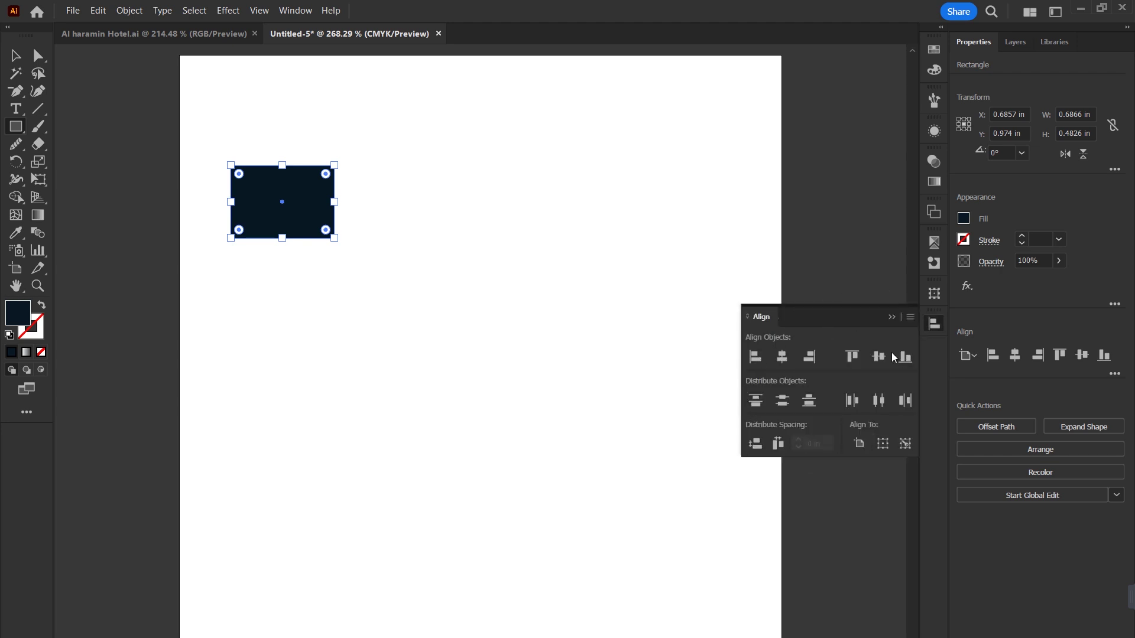
click(889, 319)
- Move the dark rectangle near the artboard's right edge, and centre it on the artboard horizontally and vertically
key(v)
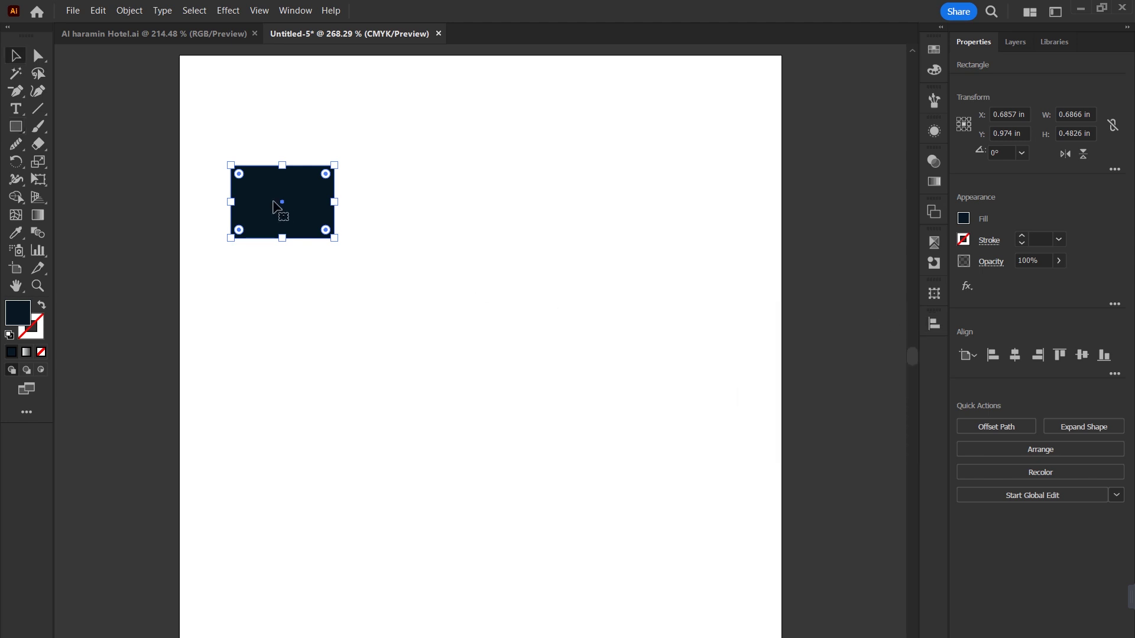
drag(297, 218, 733, 356)
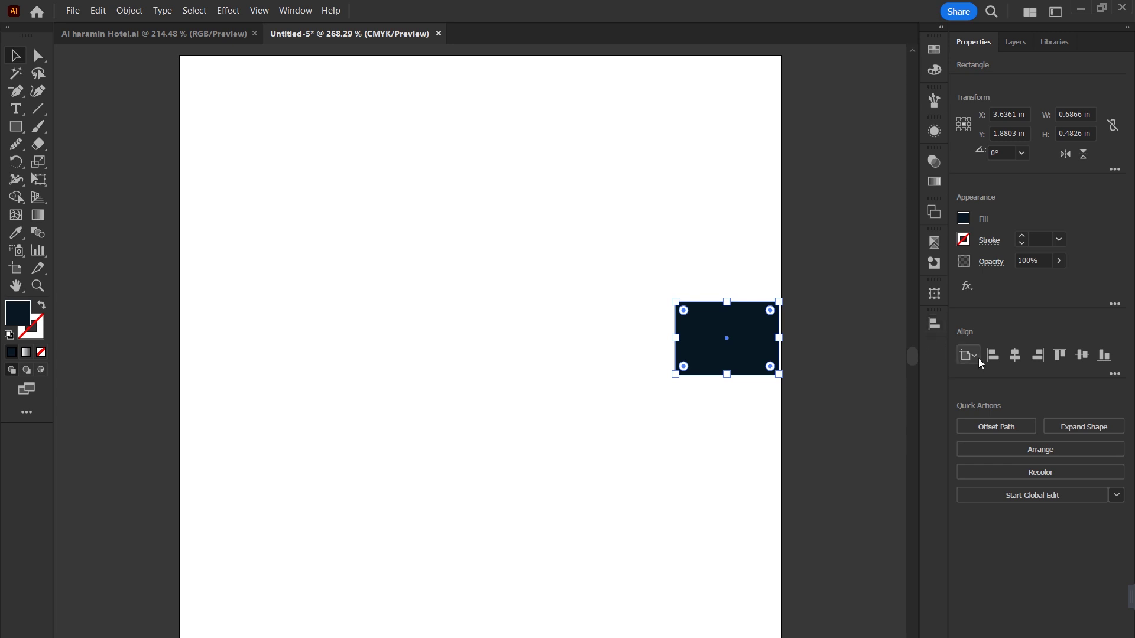
click(1016, 357)
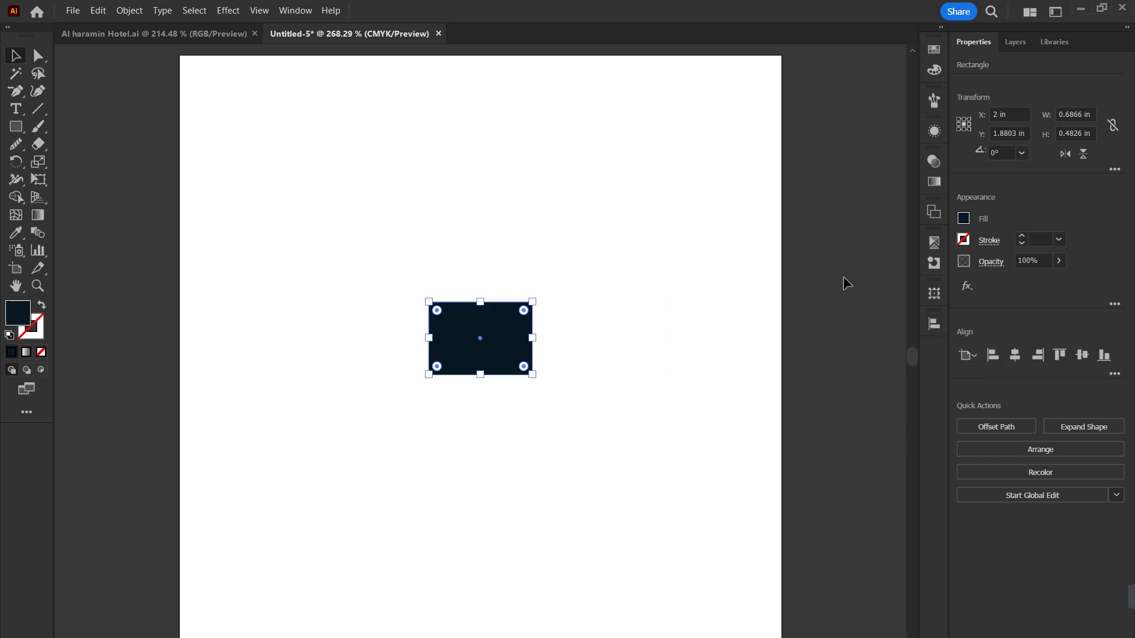
click(1082, 355)
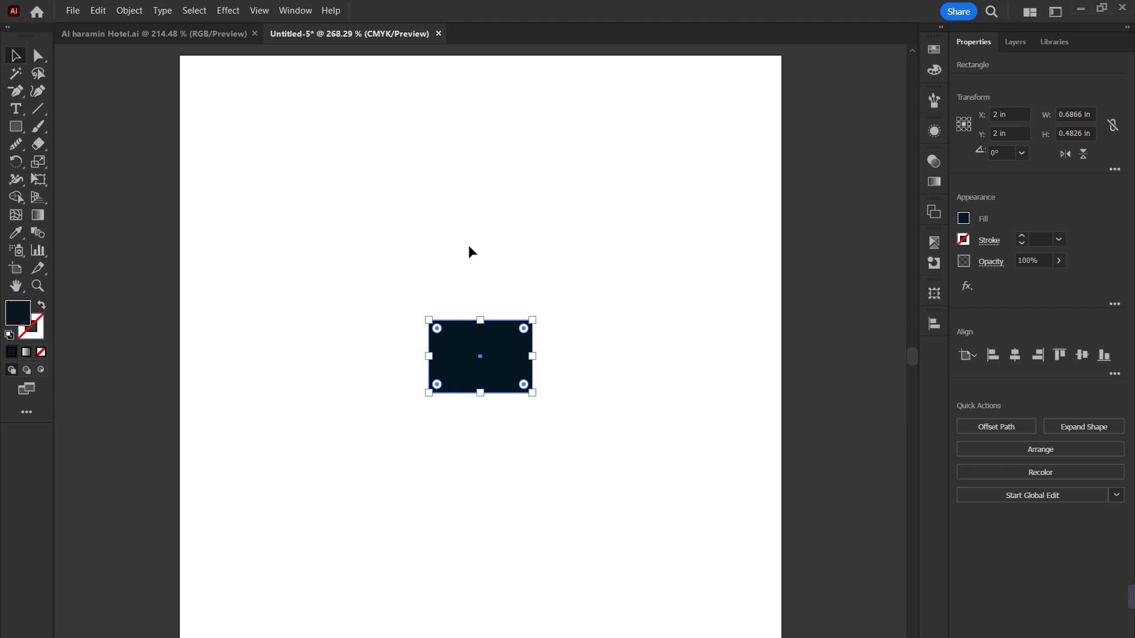
click(991, 353)
click(232, 155)
drag(321, 239, 640, 420)
click(974, 356)
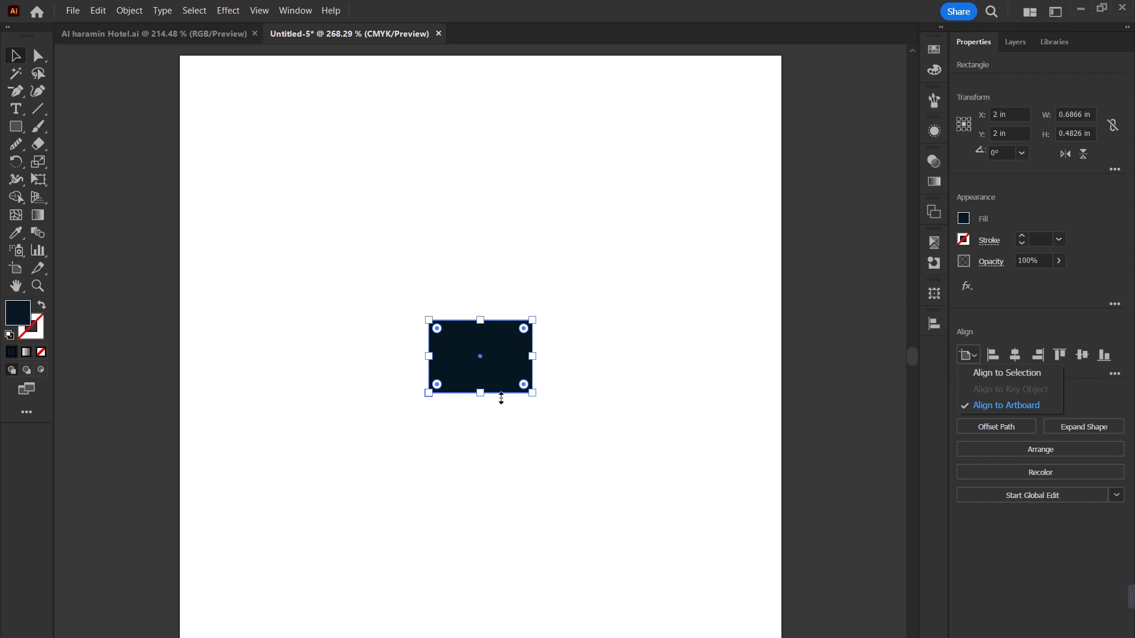
click(612, 374)
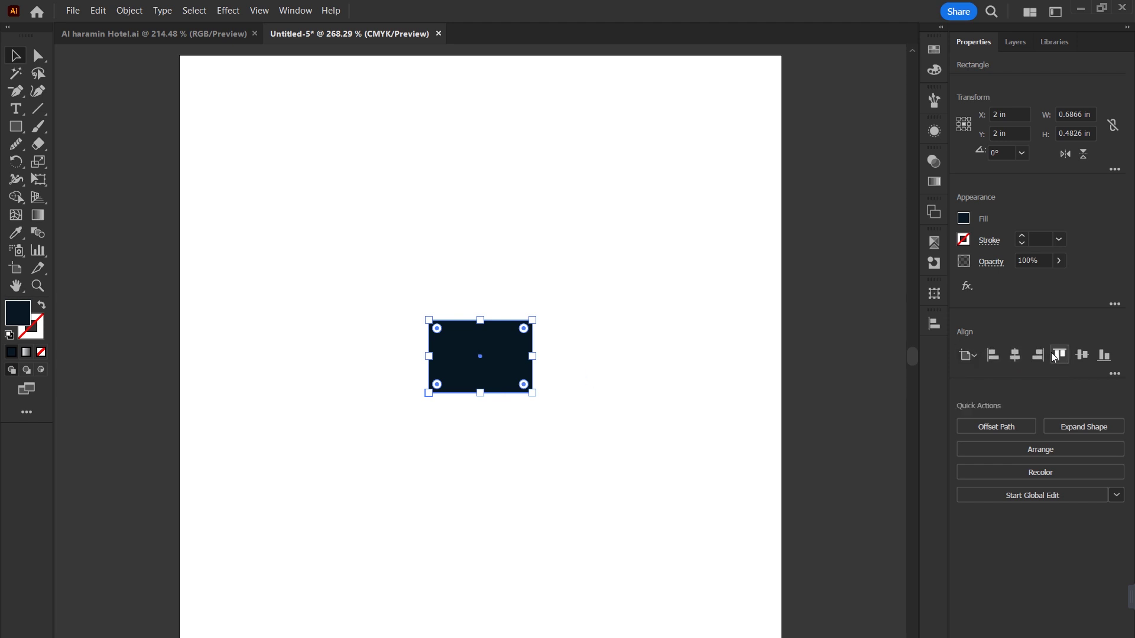
- Align the rectangle to the artboard's right edge, its left edge and back to its horizontal centre
click(1038, 355)
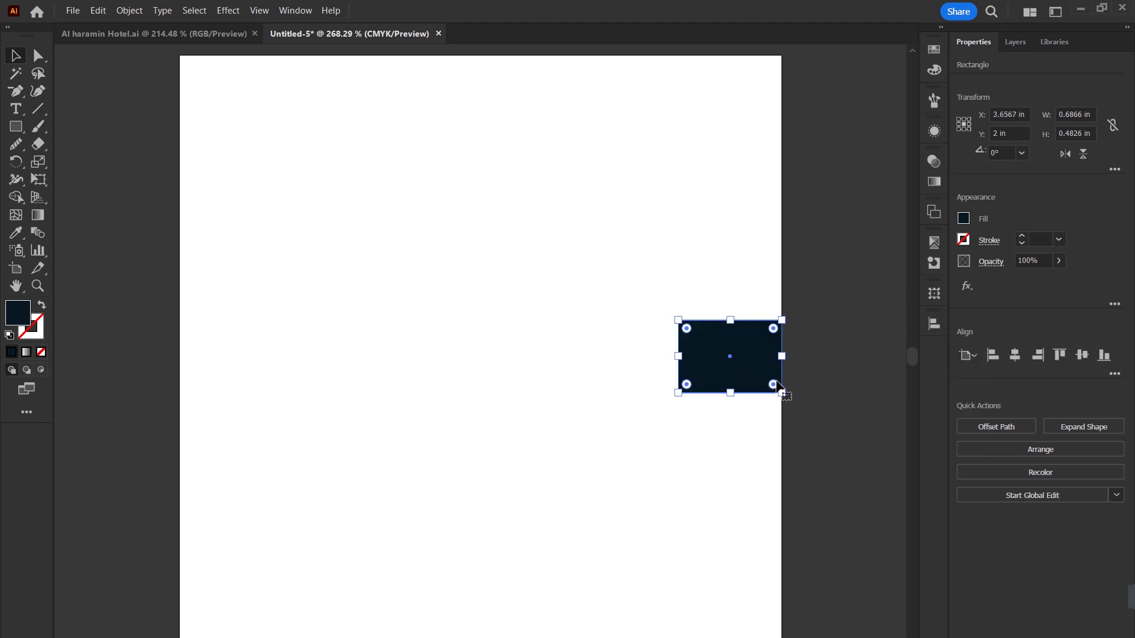
click(993, 355)
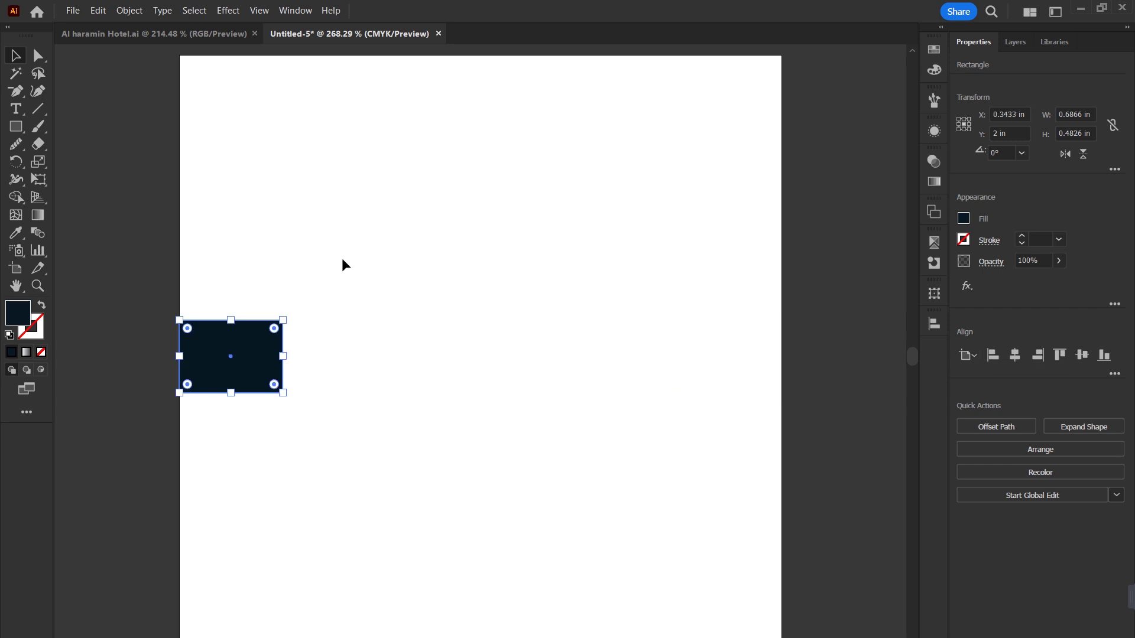
click(1014, 356)
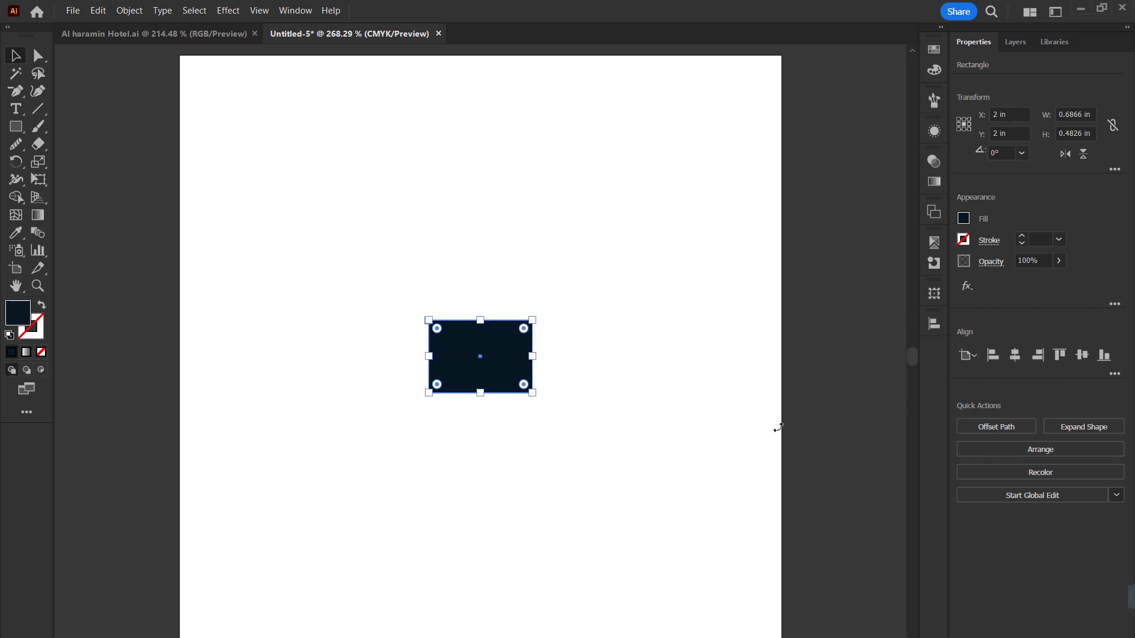
- Align the rectangle to the artboard's top edge, its vertical centre and finally its bottom edge
click(1059, 355)
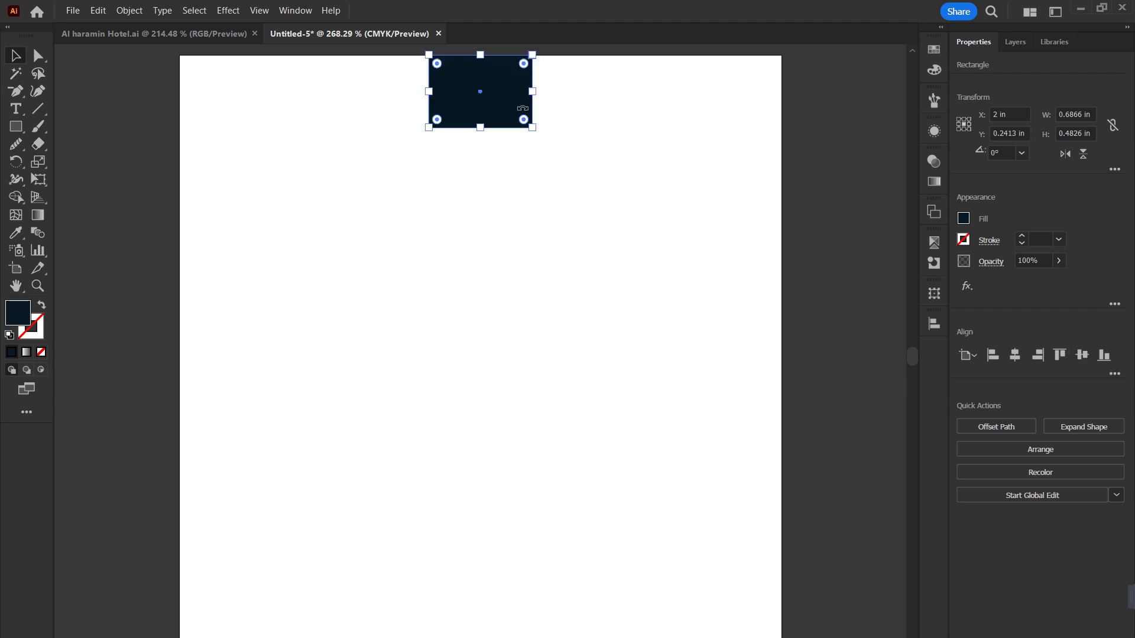
click(1082, 356)
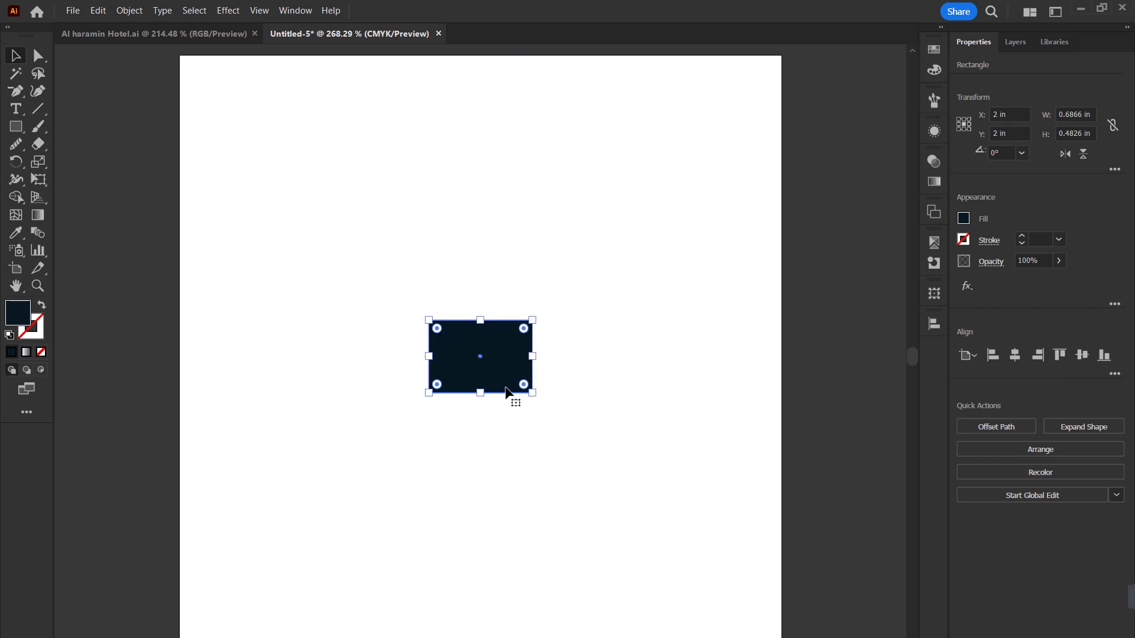
click(1104, 355)
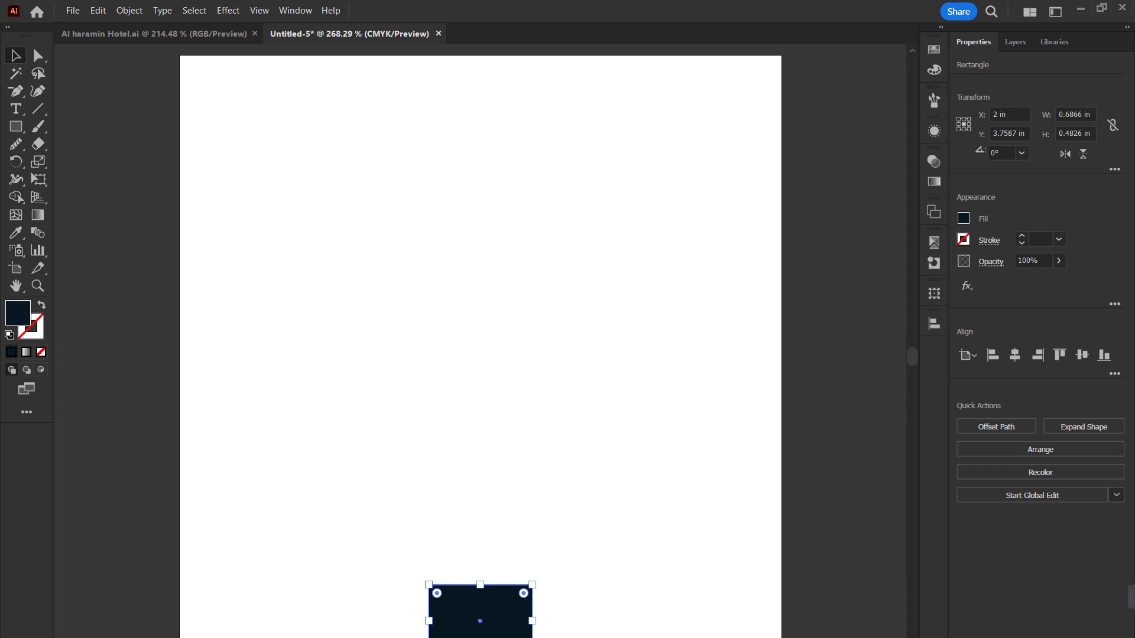
- Duplicate the rectangle into a row of three across the artboard's middle and shrink the second and third, the third to about 0.36 × 0.25 in
click(456, 552)
drag(486, 625, 647, 373)
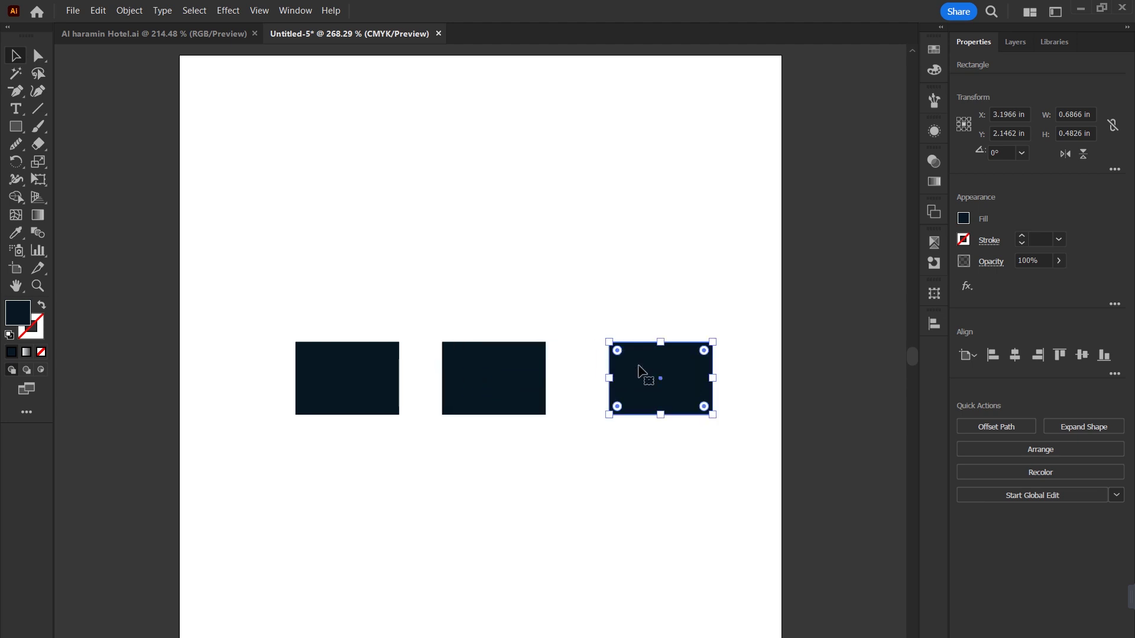
click(535, 384)
drag(545, 379, 533, 379)
click(686, 393)
drag(712, 380, 690, 383)
- Fill the small rectangle with light orange, the middle one with dark blue and the large one with magenta
click(934, 49)
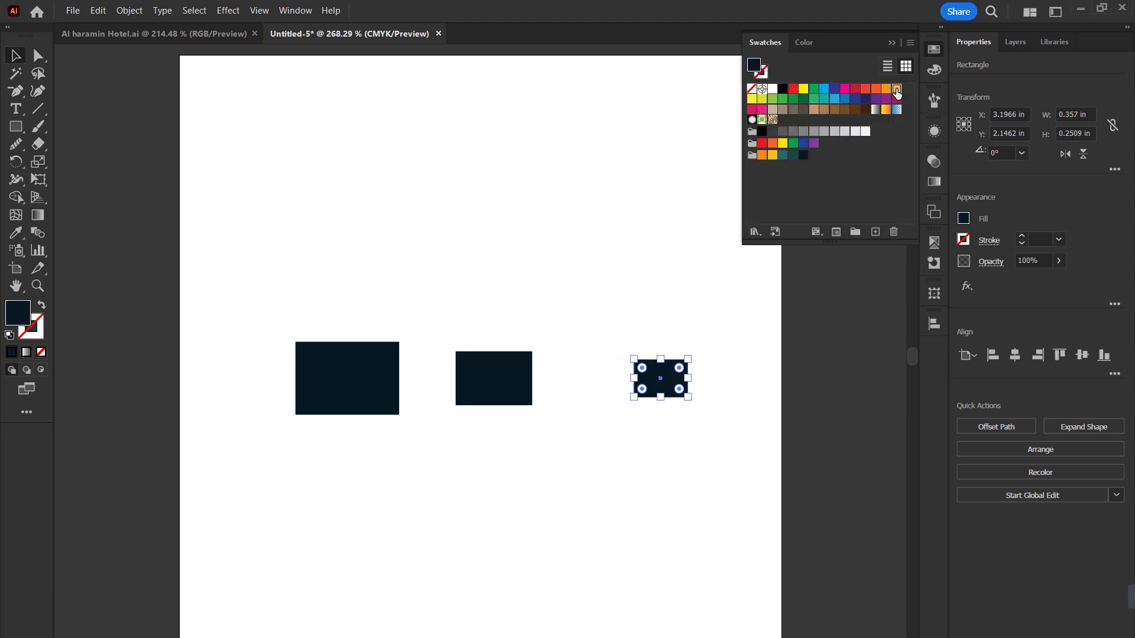
click(897, 89)
click(494, 378)
click(835, 89)
click(347, 379)
click(845, 89)
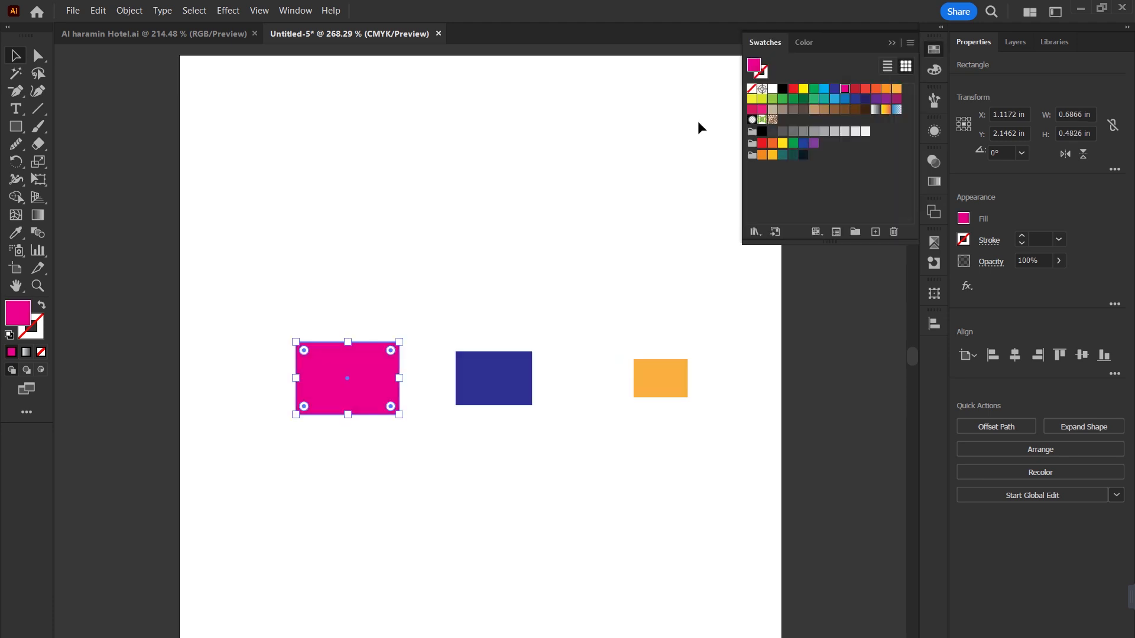
- Try centring the three rectangles horizontally on one another using Align to Selection, and undo the alignment
click(335, 288)
drag(279, 245, 760, 493)
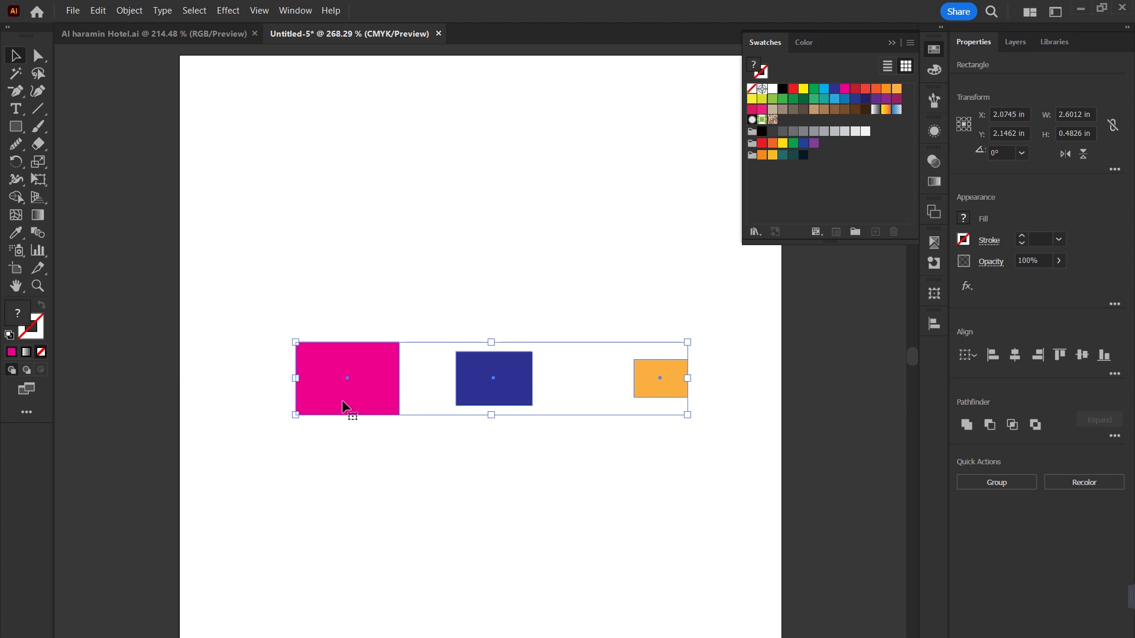
click(974, 357)
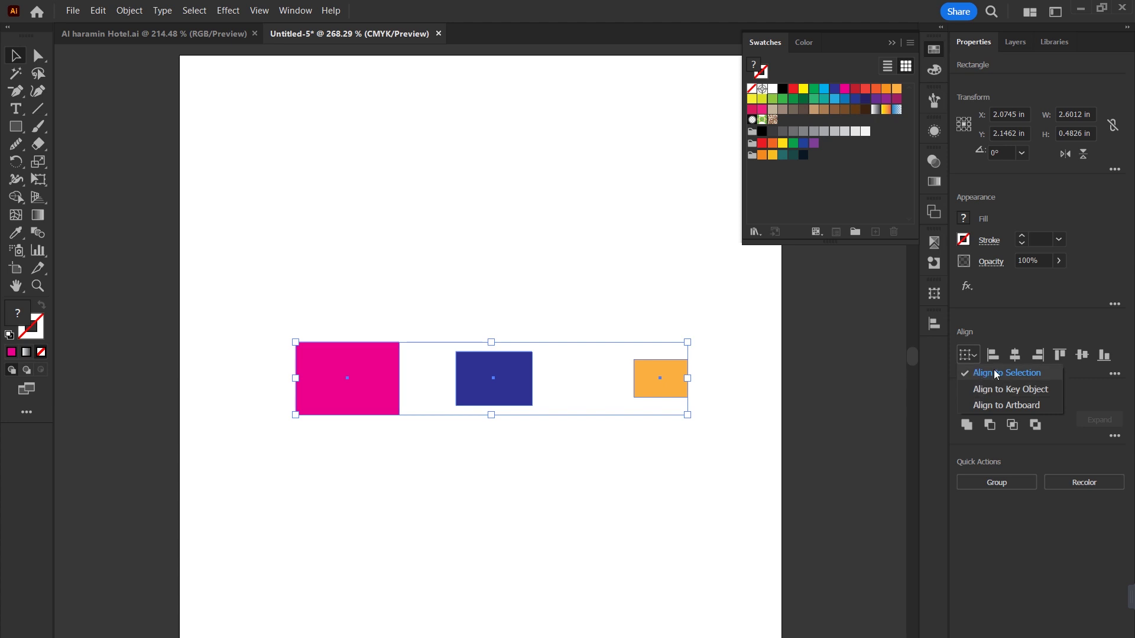
click(1014, 361)
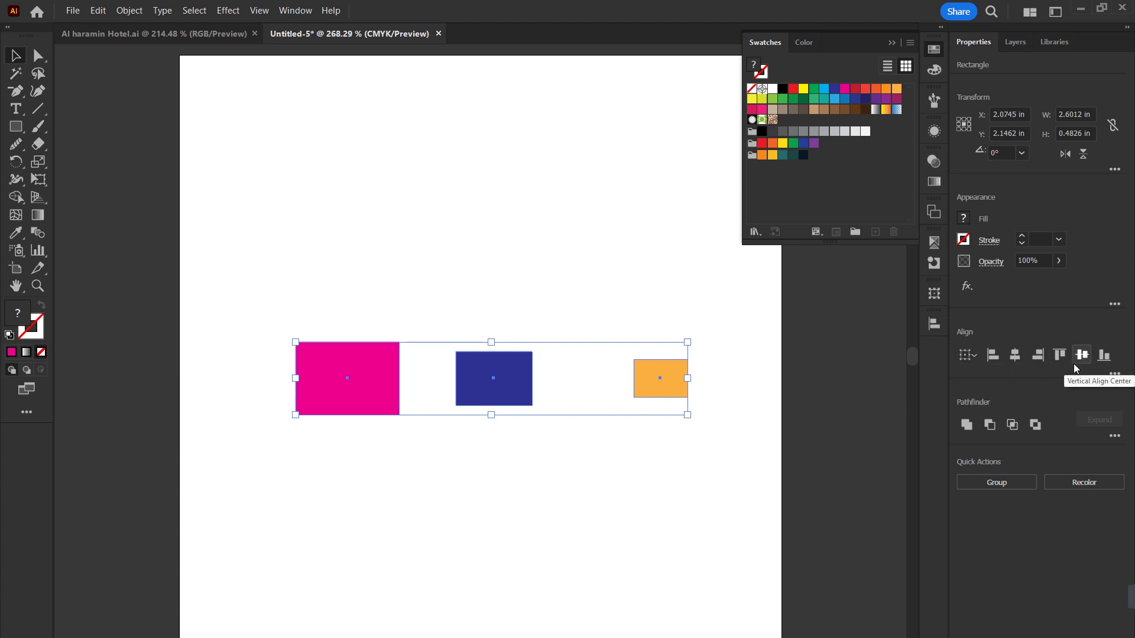
click(1020, 358)
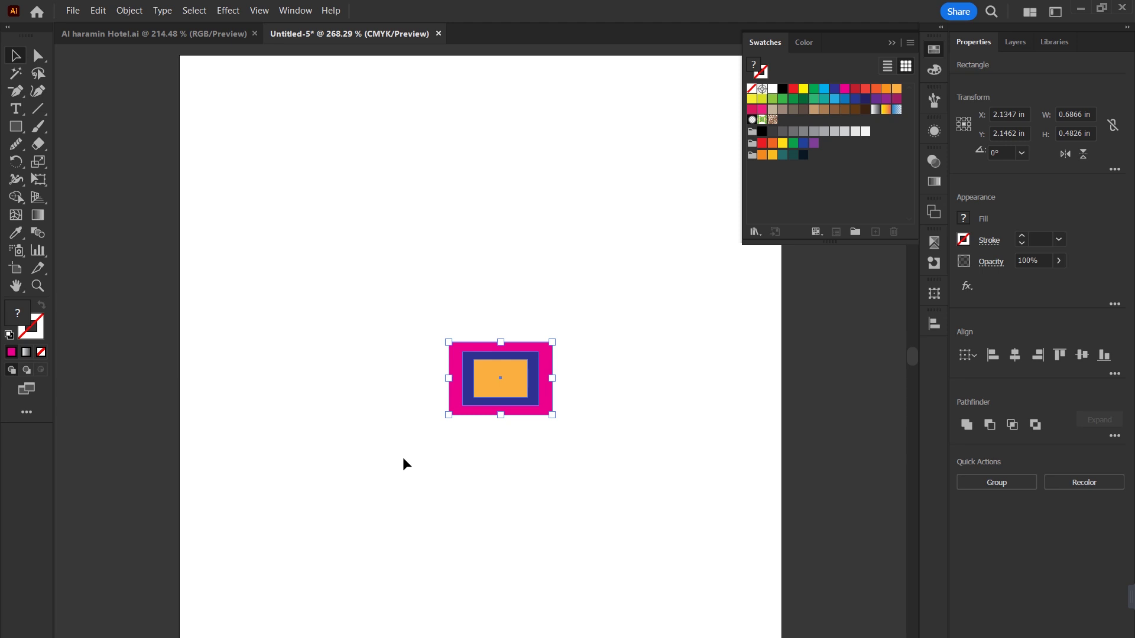
click(504, 452)
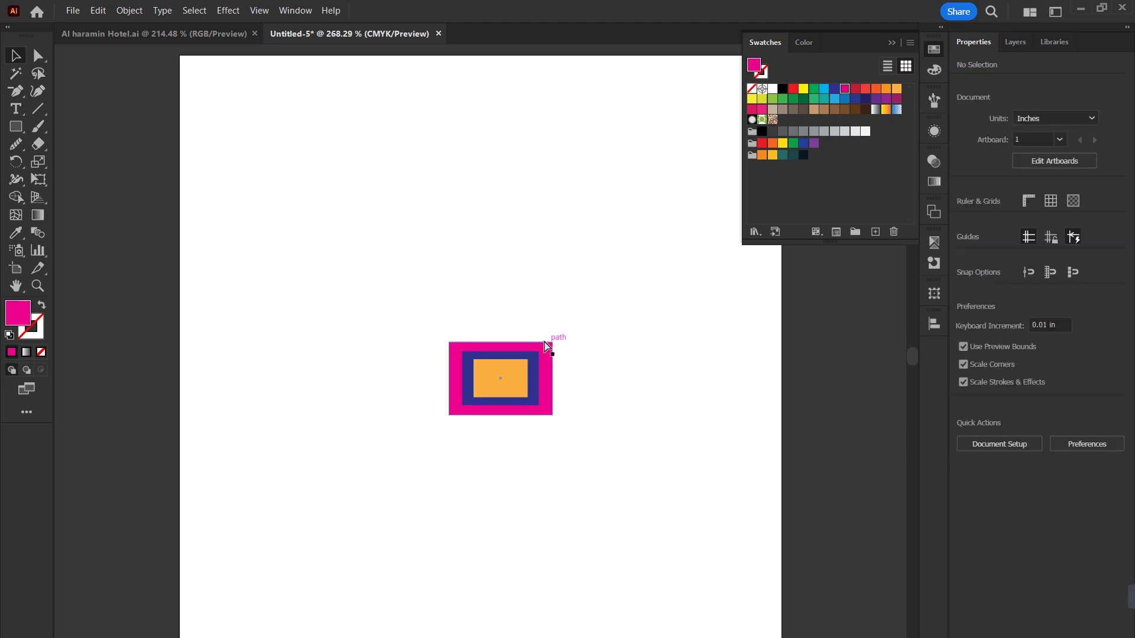
key(ctrl+z)
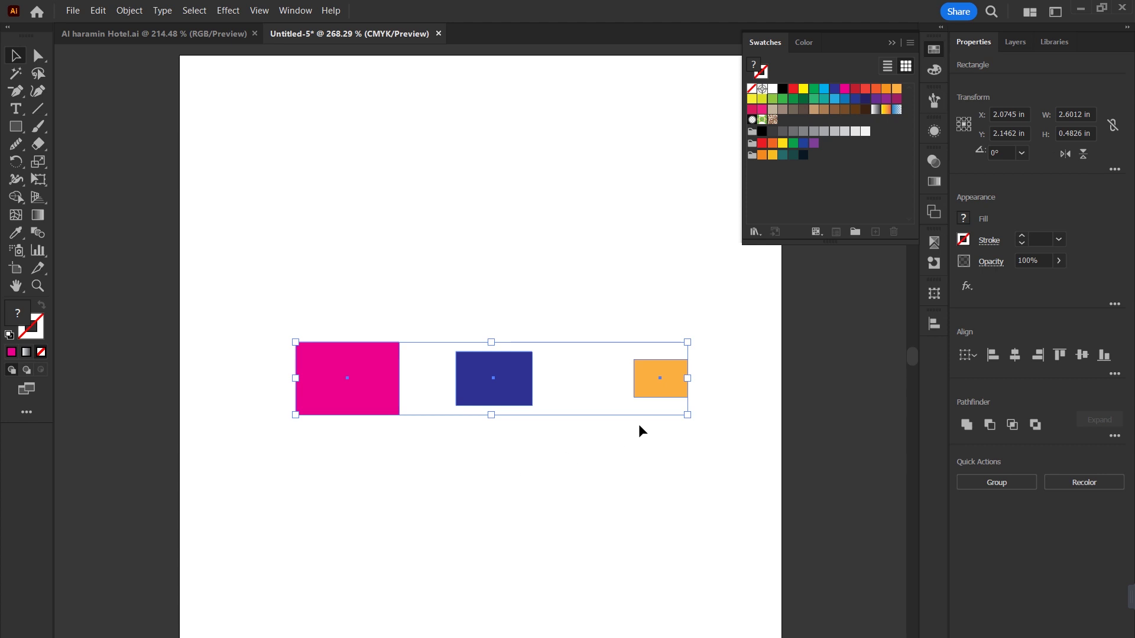
- Make the magenta rectangle the key object and centre the blue and orange rectangles horizontally on it
click(361, 364)
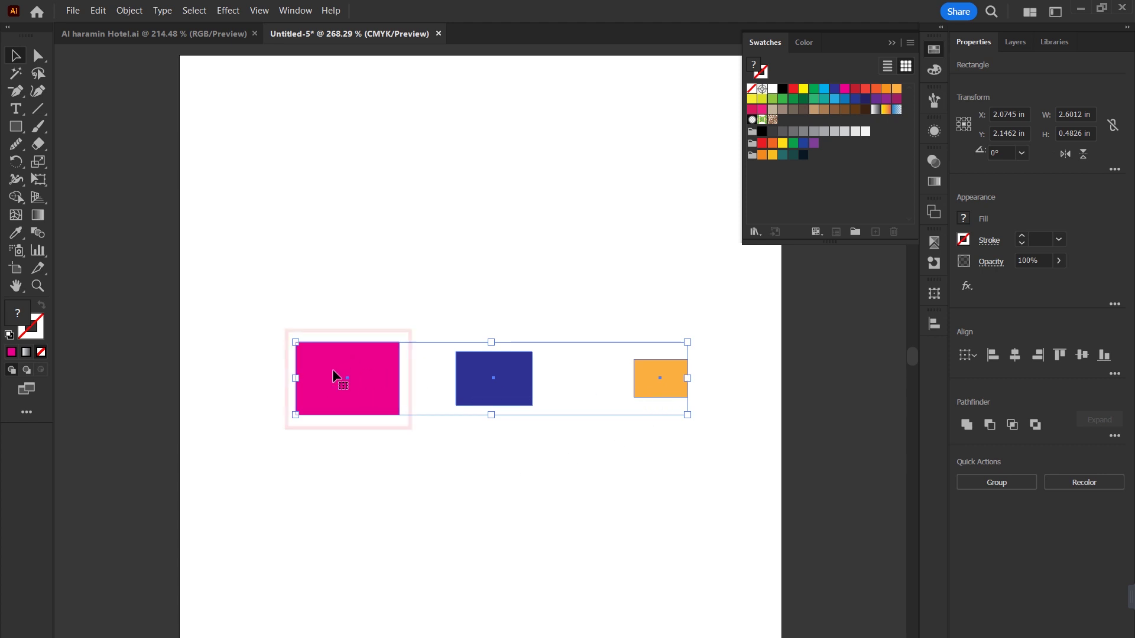
click(497, 358)
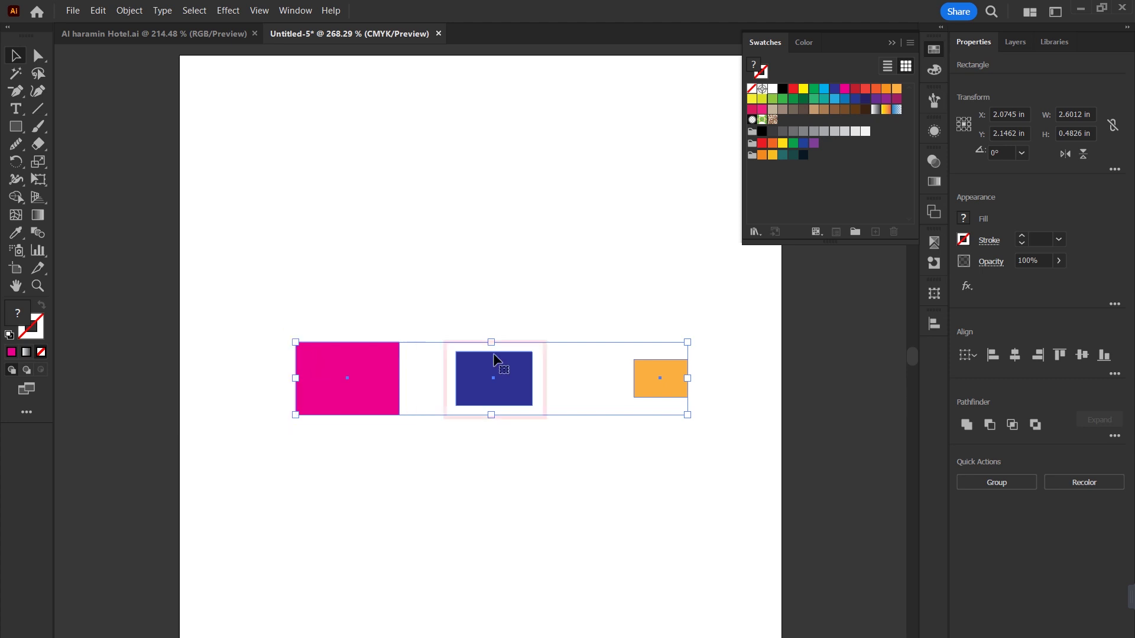
click(353, 360)
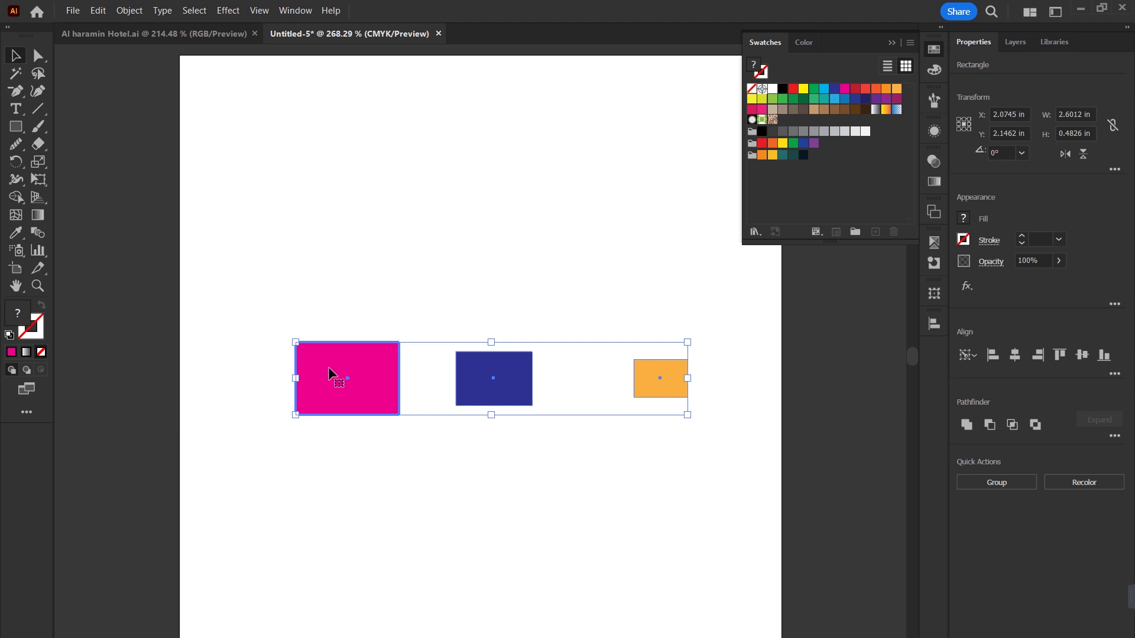
click(1015, 355)
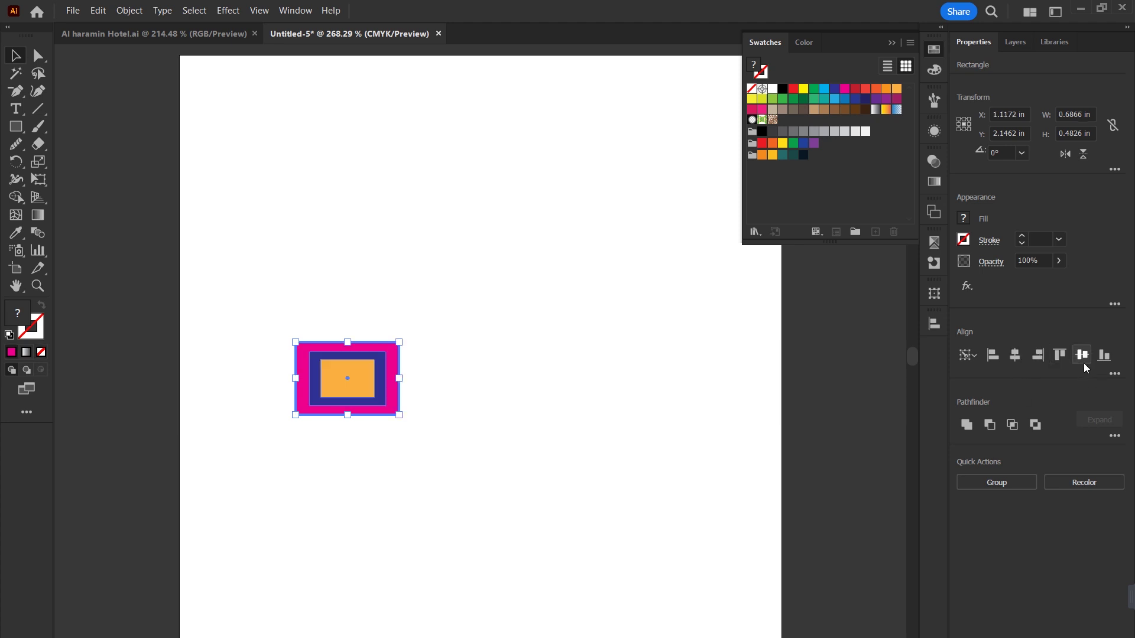
- Reselect the three stacked rectangles and examine the alignment reference options for selection, key object and artboard
drag(560, 314, 304, 467)
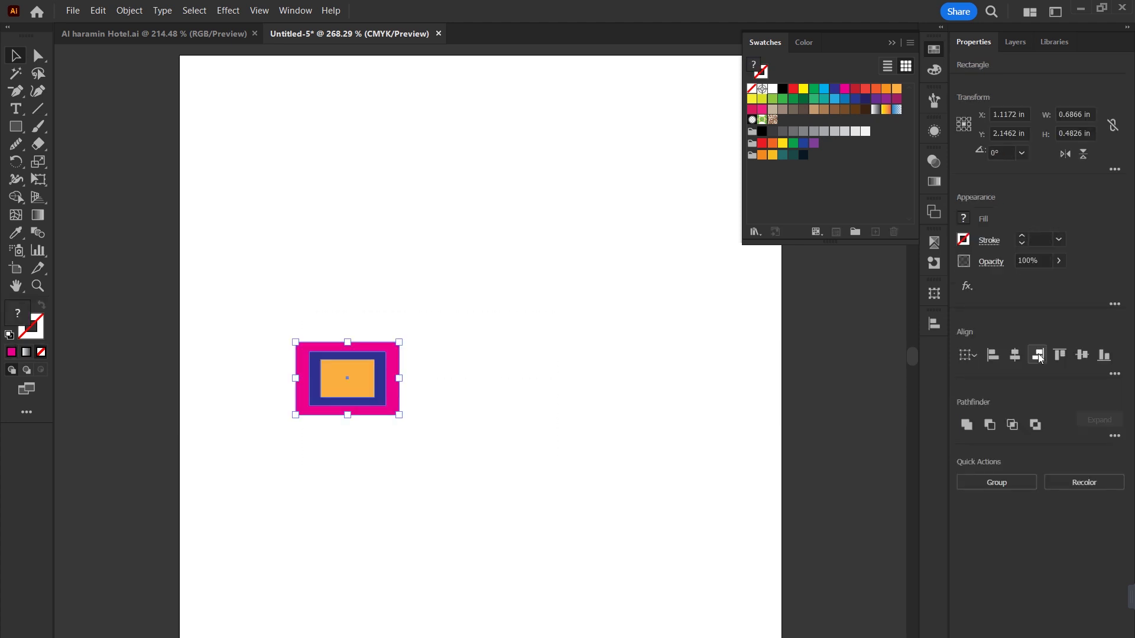
click(939, 326)
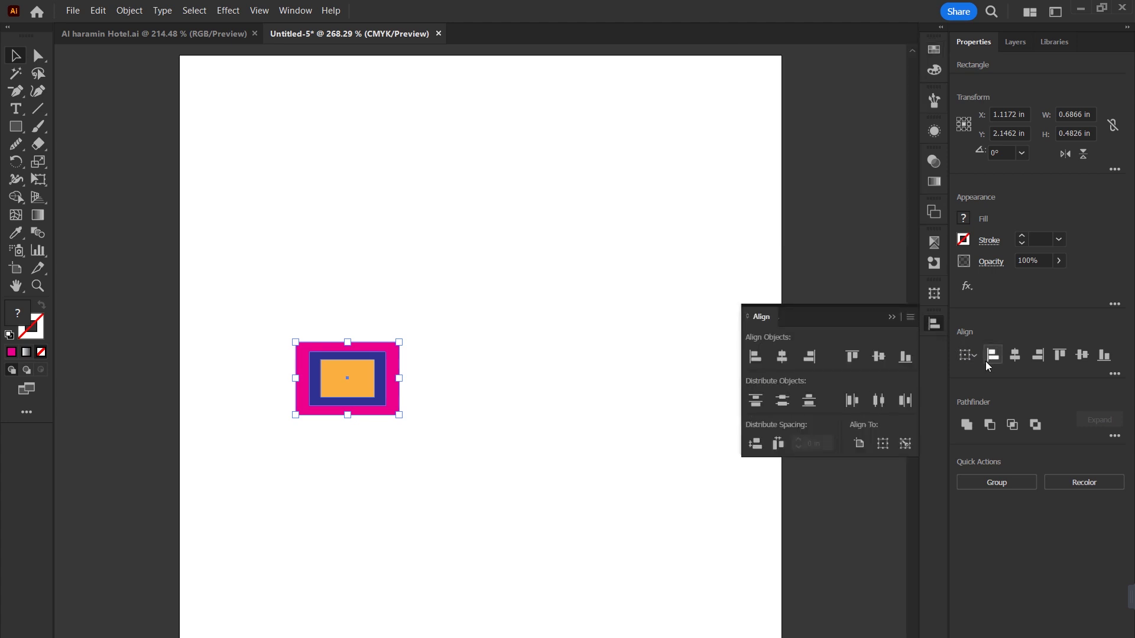
click(970, 355)
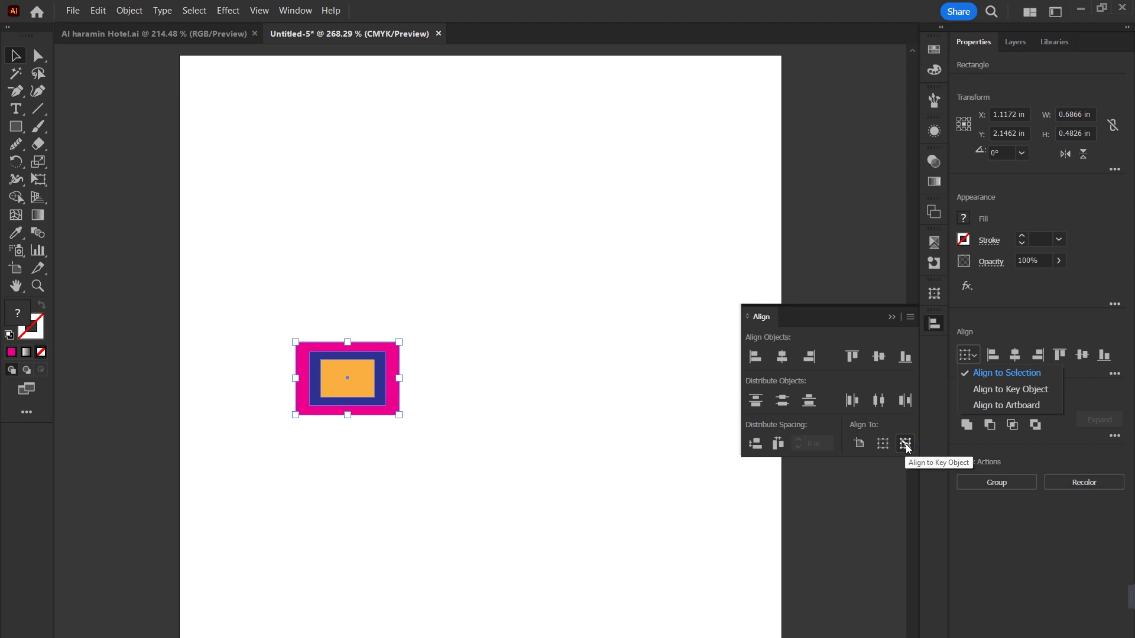
click(551, 430)
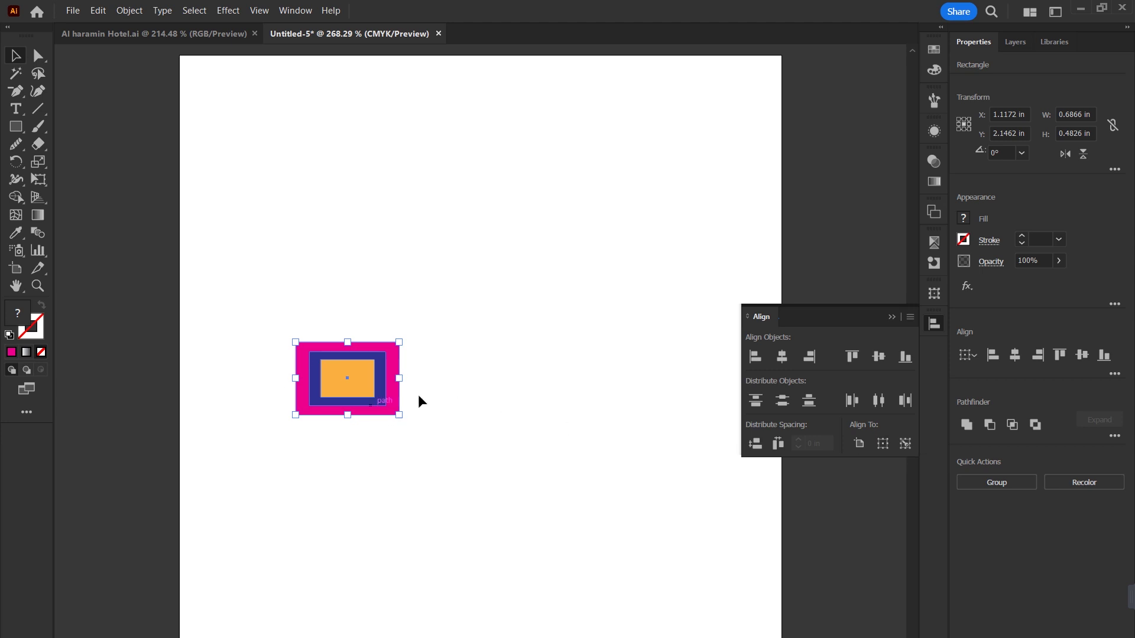
click(517, 413)
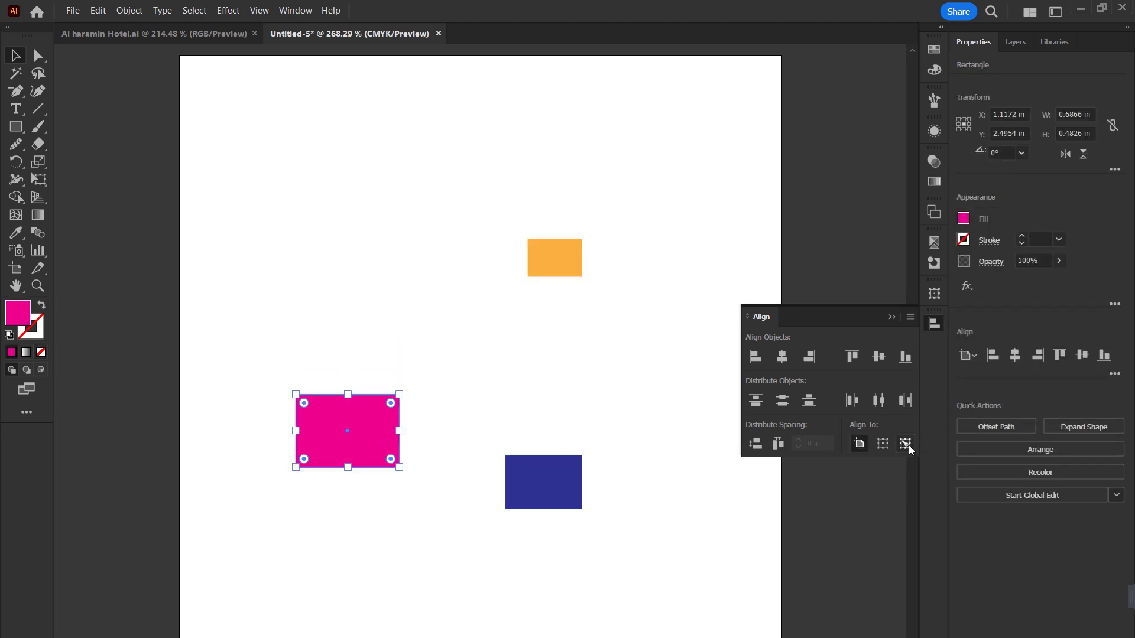
- Try centring the magenta and blue rectangles horizontally and vertically on the orange key object, and undo the changes
drag(654, 231, 292, 571)
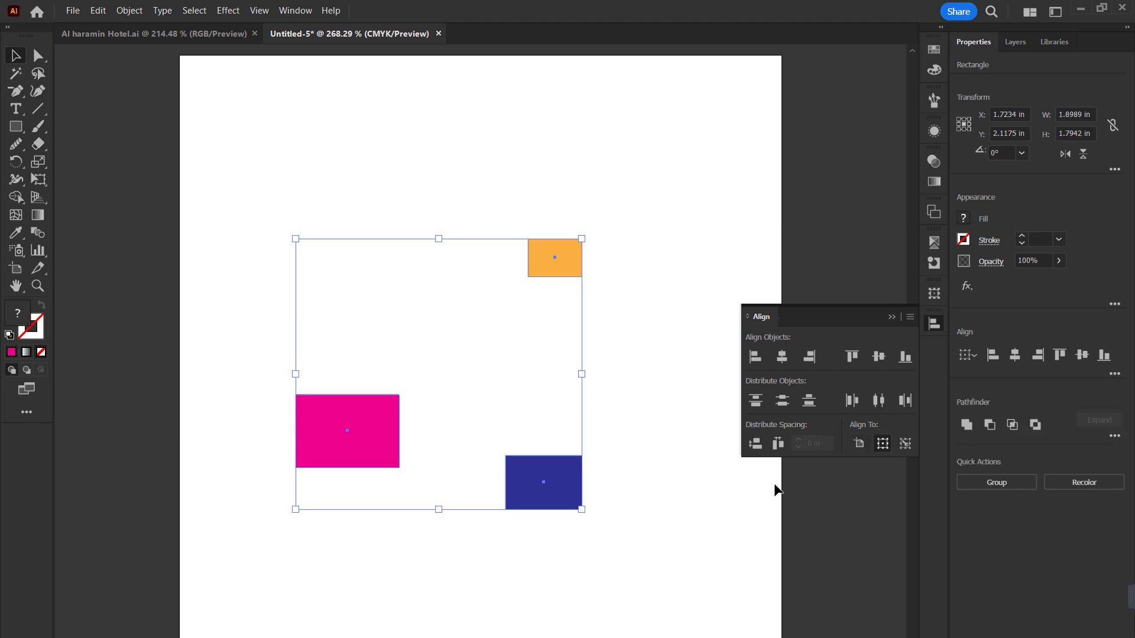
click(905, 444)
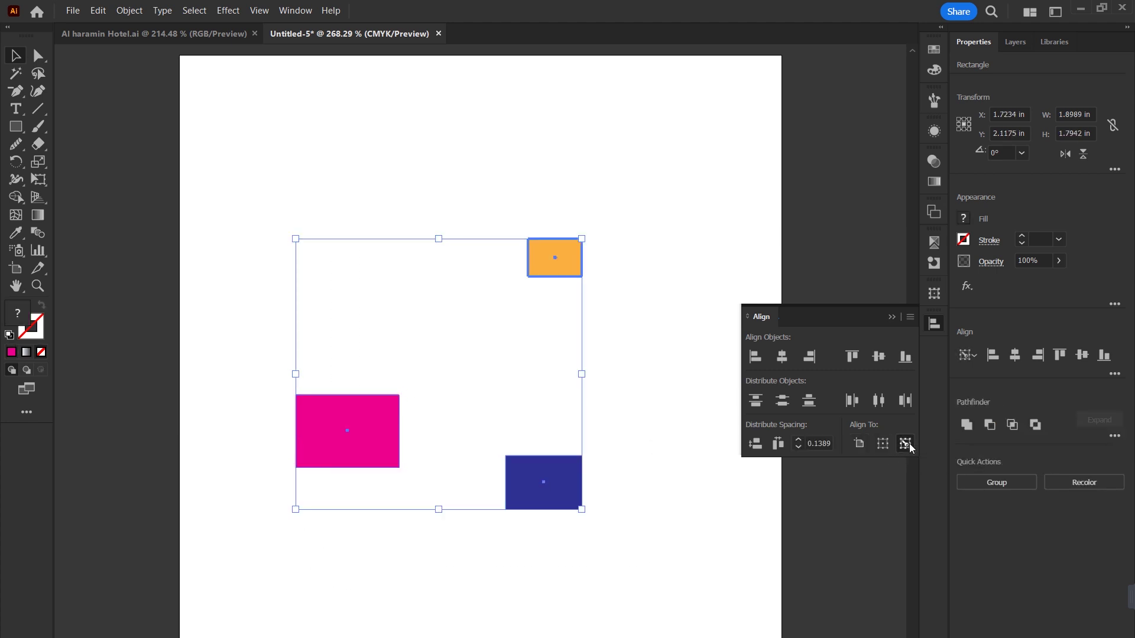
click(786, 363)
click(877, 357)
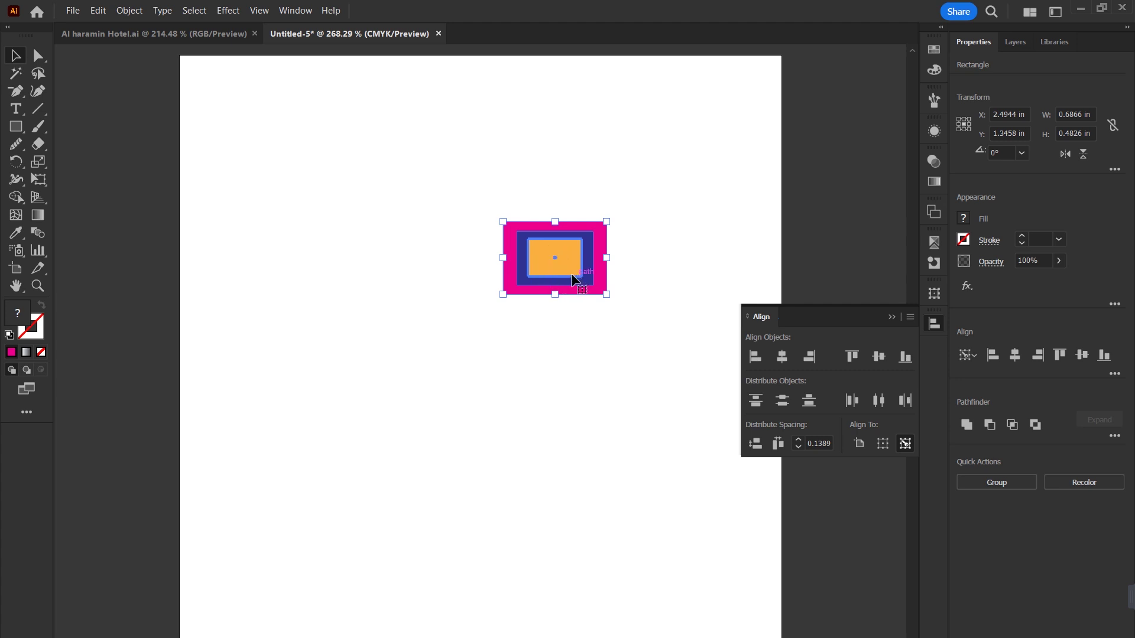
key(ctrl+z)
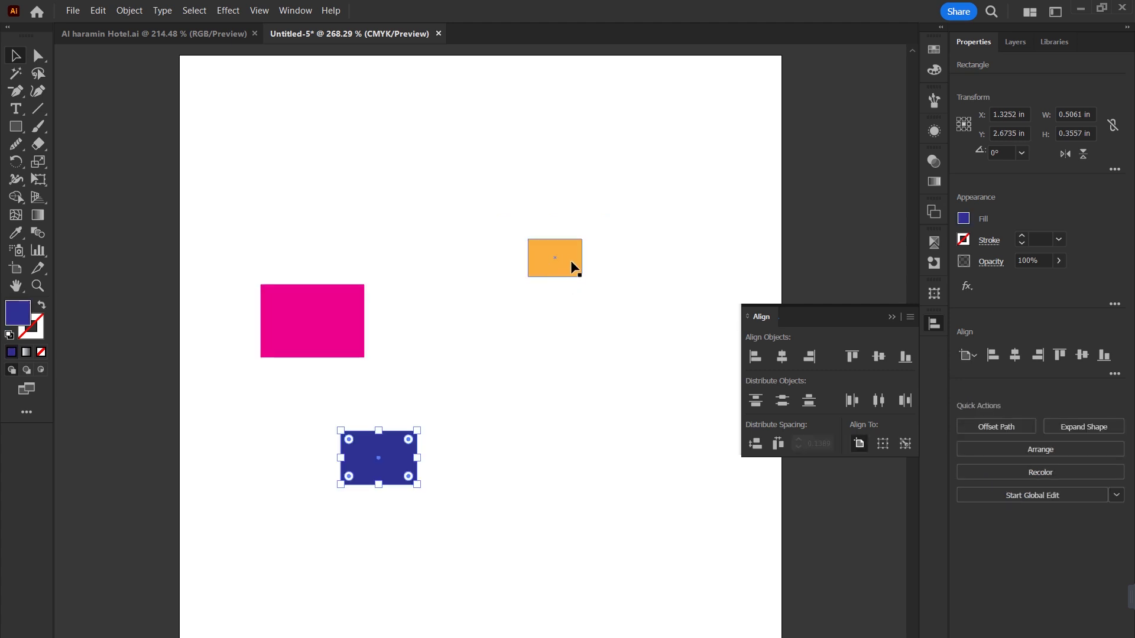
- Move the orange and blue rectangles so they overlap the magenta one, and bring the magenta rectangle to the front
drag(569, 259, 385, 333)
drag(404, 454, 346, 371)
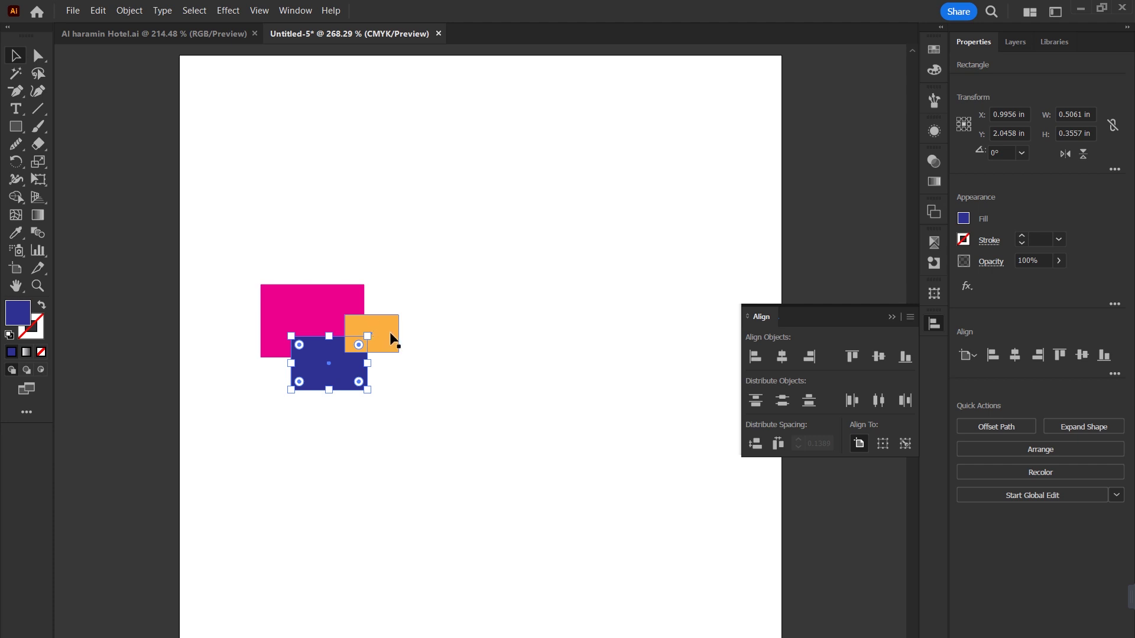
click(318, 292)
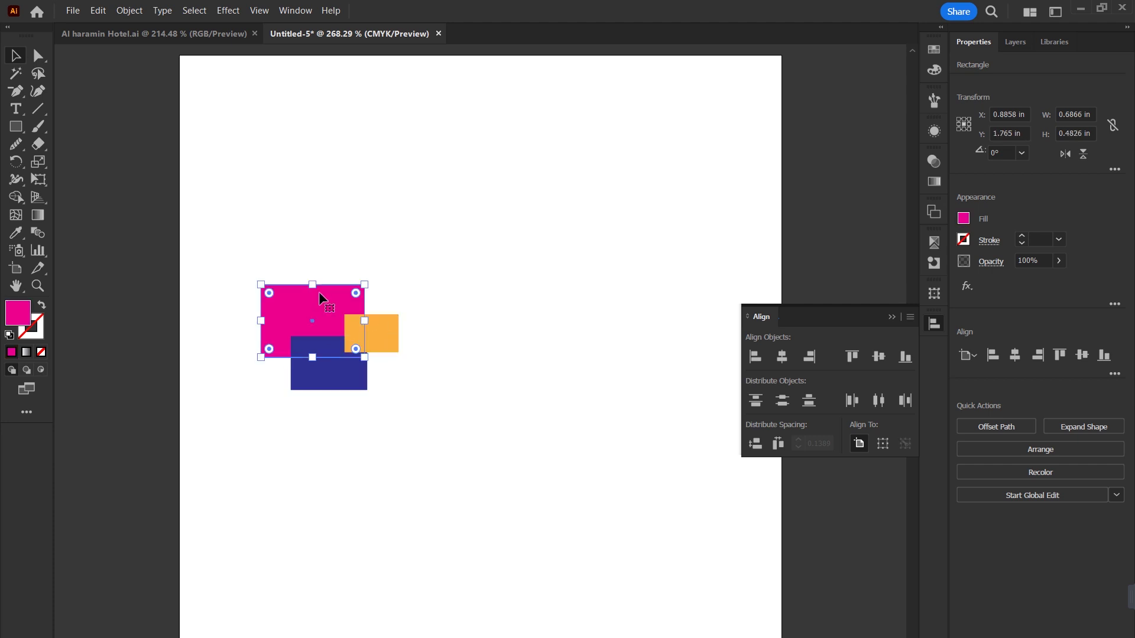
key(ctrl+shift+bracketright)
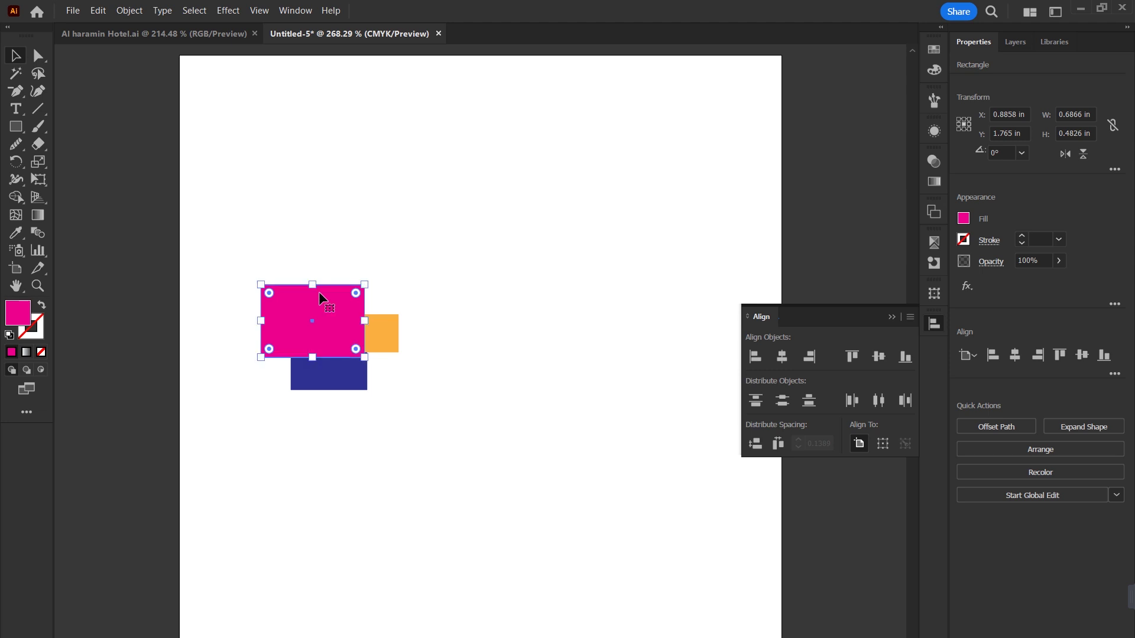
- Move the magenta rectangle to the artboard's upper right and centre the other two on it horizontally and vertically as key object
drag(309, 314, 588, 211)
drag(279, 154, 677, 487)
click(906, 444)
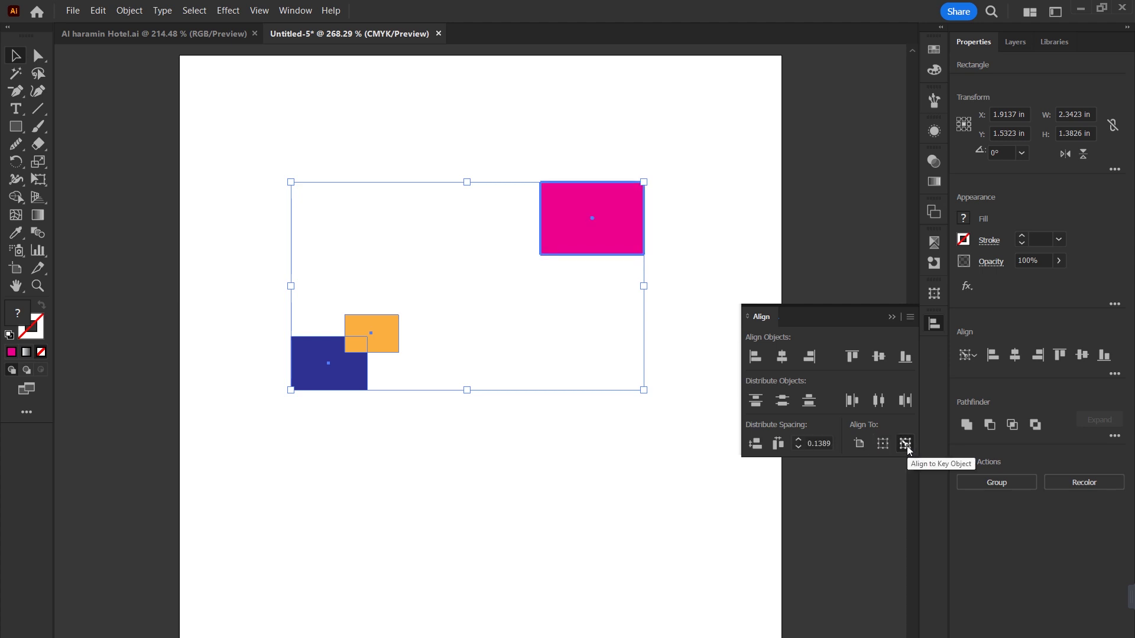
click(786, 358)
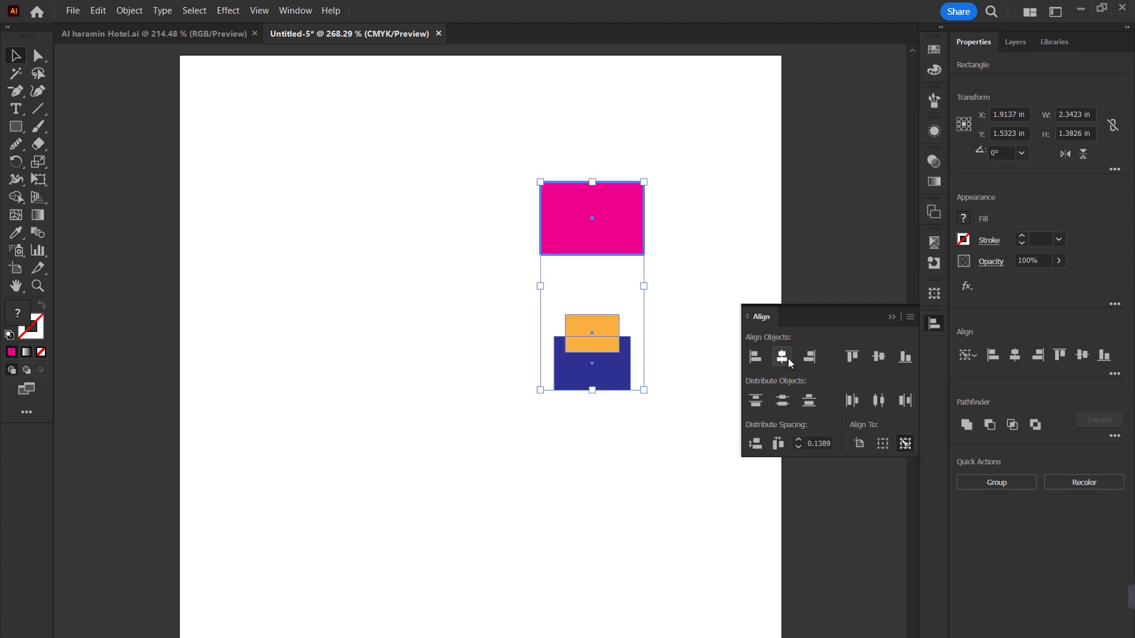
click(884, 357)
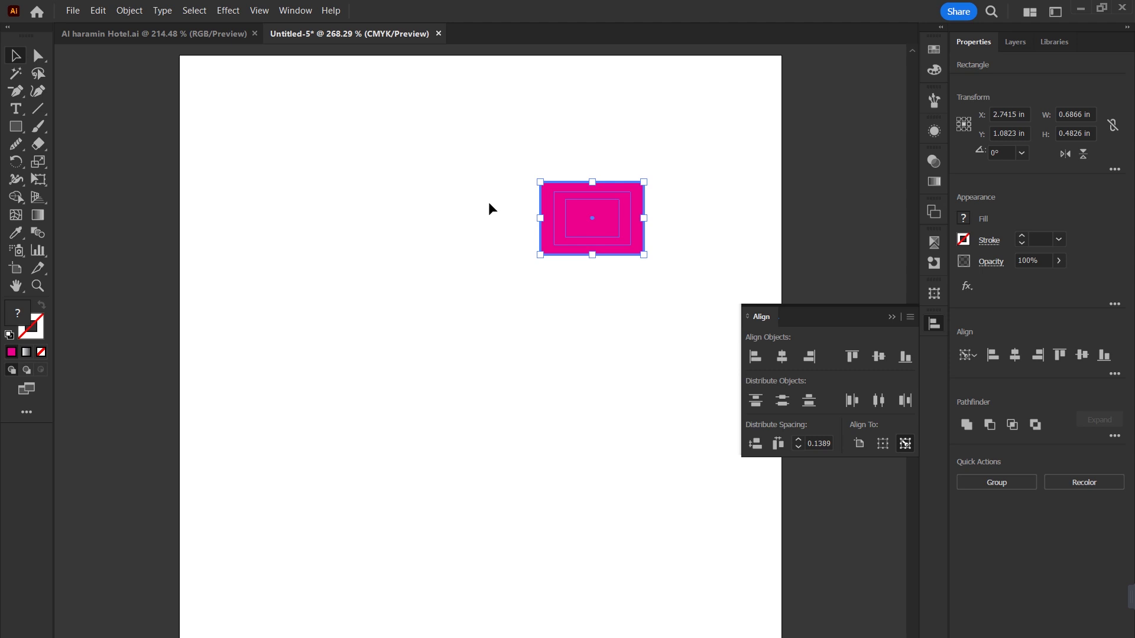
click(431, 321)
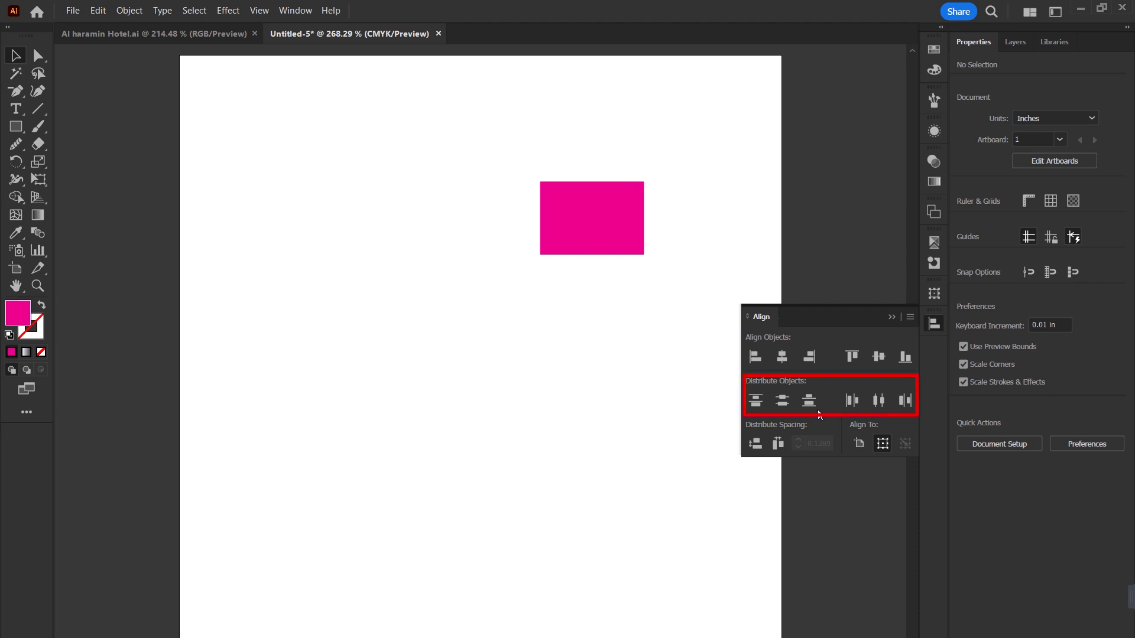
- Draw a magenta rectangle about 0.54 by 0.29 in and duplicate it downward into an evenly spaced column of five
click(18, 126)
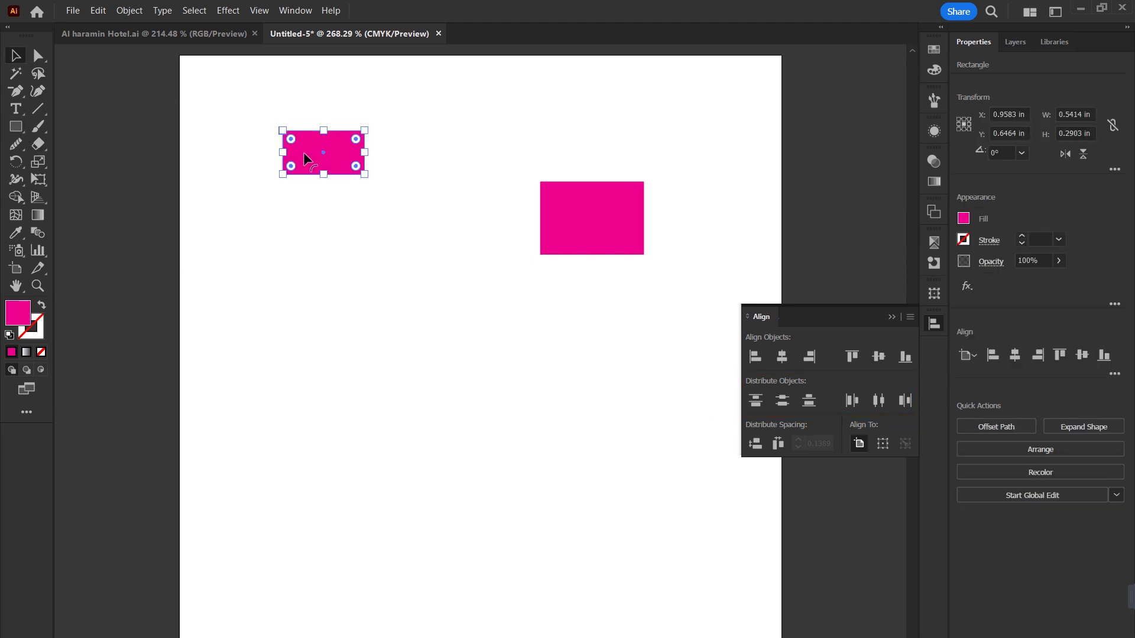
drag(337, 169, 334, 214)
key(ctrl+d)
key(ctrl+d)
key(ctrl+d)
click(483, 383)
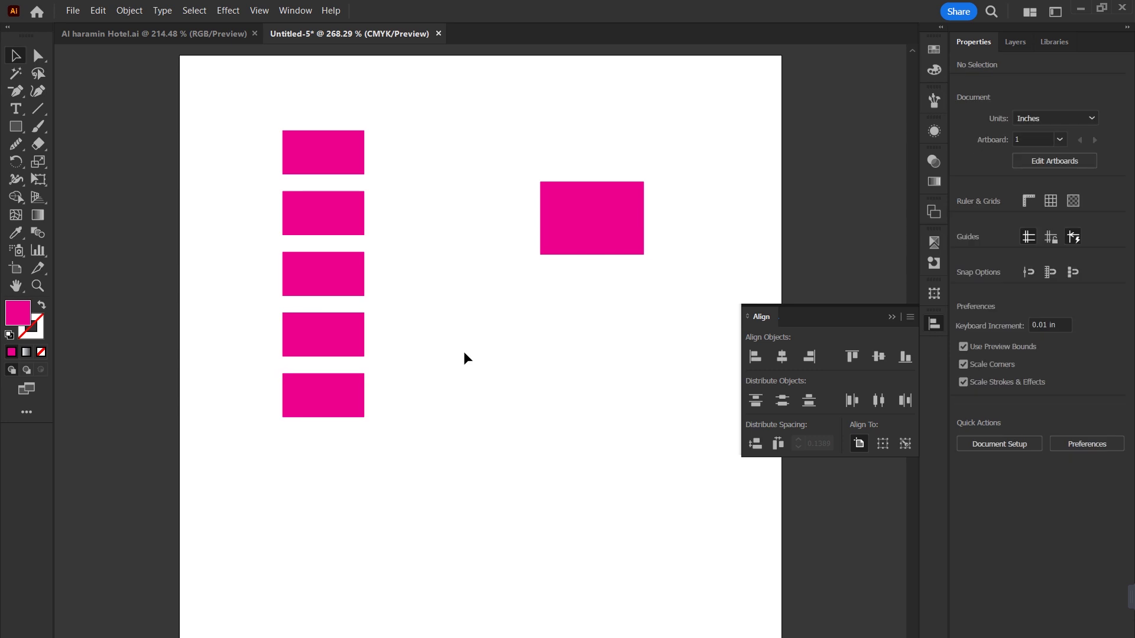
- Scatter the lower four rectangles of the column sideways and downward so their vertical gaps are uneven
drag(354, 405, 354, 501)
drag(355, 347, 355, 379)
drag(354, 289, 354, 318)
drag(329, 233, 285, 256)
drag(331, 307, 396, 308)
drag(345, 384, 309, 395)
drag(331, 494, 370, 521)
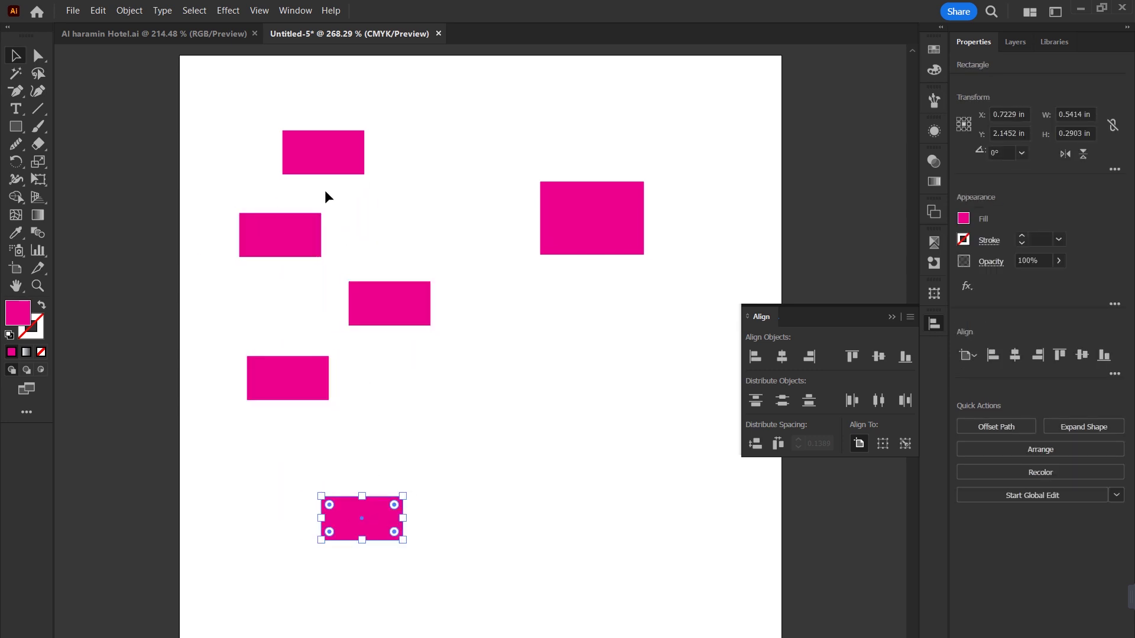
- Select the five scattered rectangles and distribute them vertically by their bottom edges
click(404, 142)
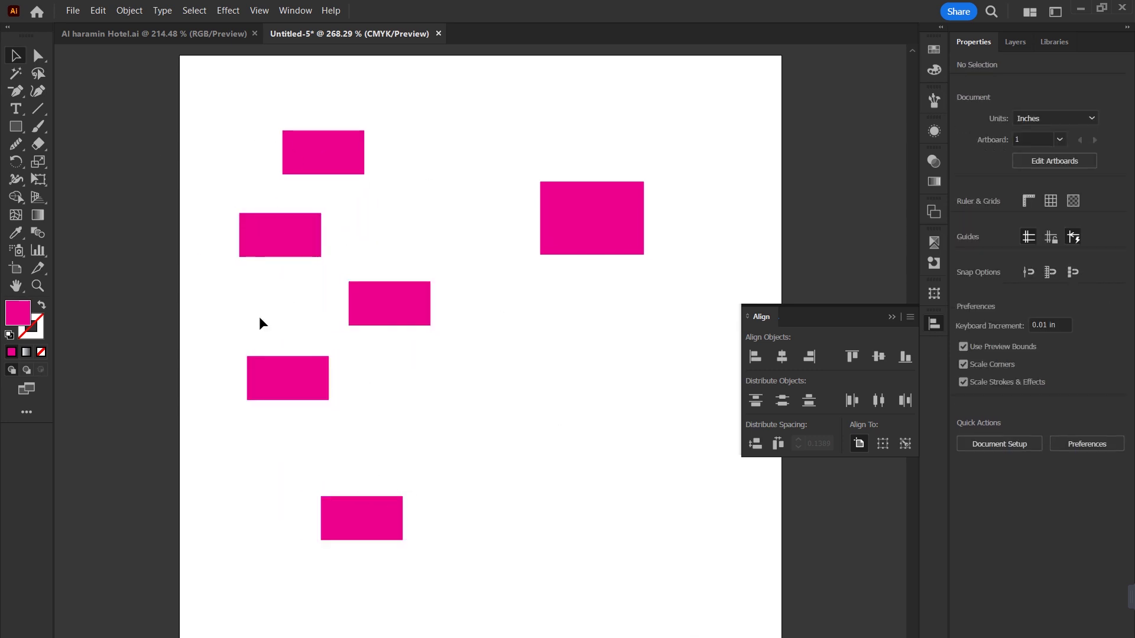
drag(171, 99, 449, 586)
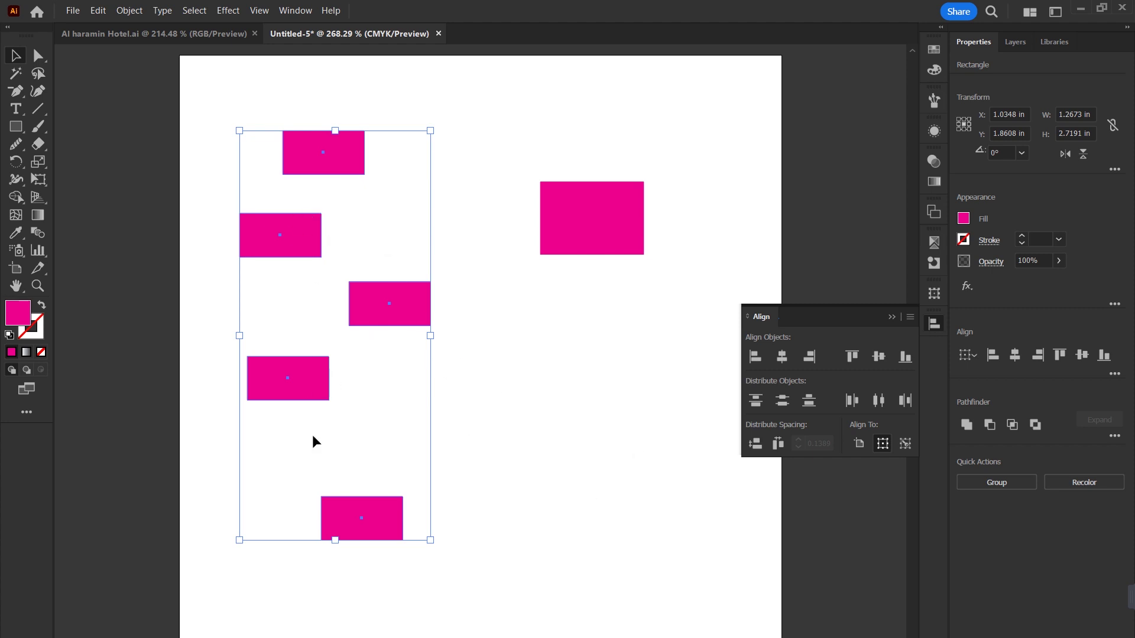
click(807, 401)
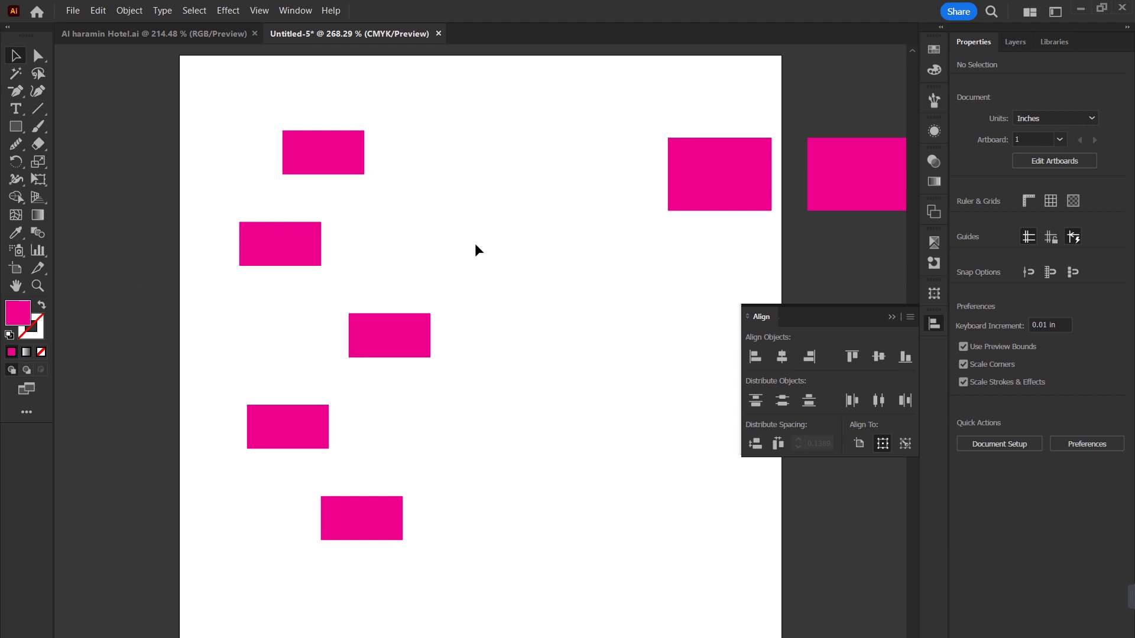
- Move the five distributed rectangles down and to the left, partly off the artboard
drag(539, 129, 215, 553)
drag(420, 331, 207, 448)
click(178, 348)
- Arrange five magenta squares about 0.29 in wide in an uneven row across the upper artboard and select them all
drag(92, 267, 458, 226)
drag(457, 221, 591, 261)
drag(597, 248, 618, 183)
drag(721, 182, 850, 134)
drag(682, 108, 349, 249)
shift+click(252, 177)
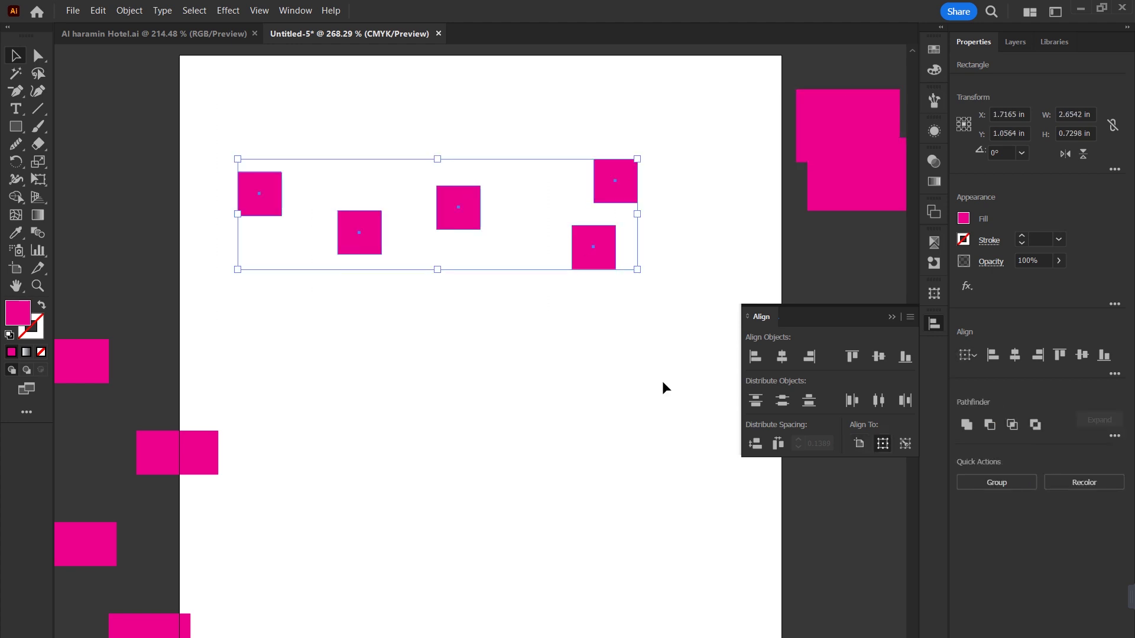
- Try distributing the five squares horizontally by their left edges and by their centres, undoing each result
click(852, 401)
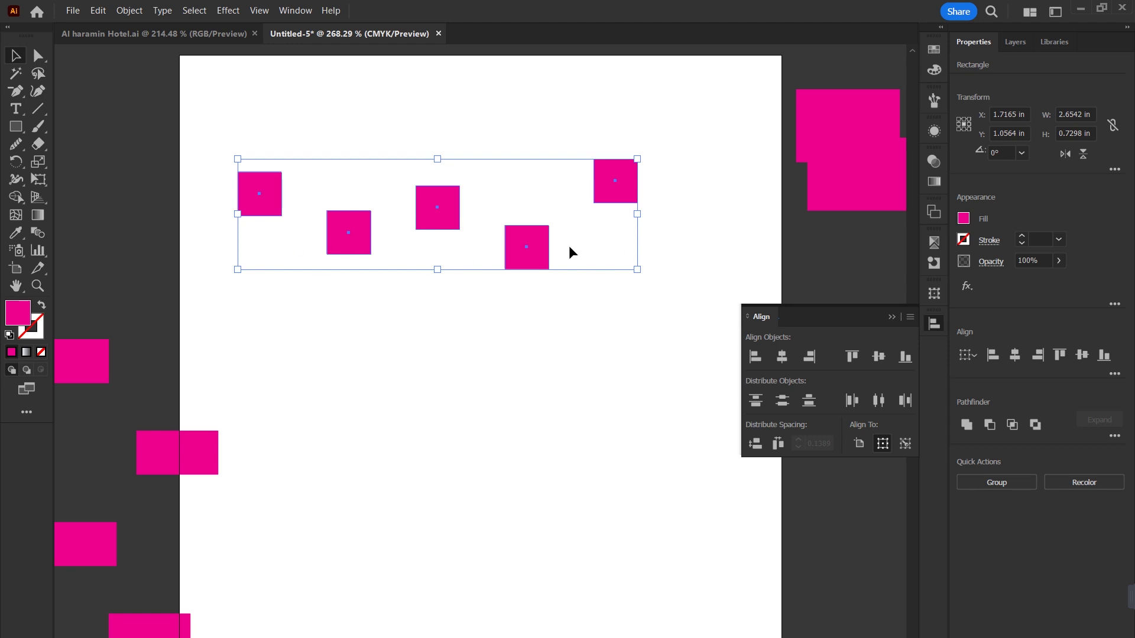
click(880, 401)
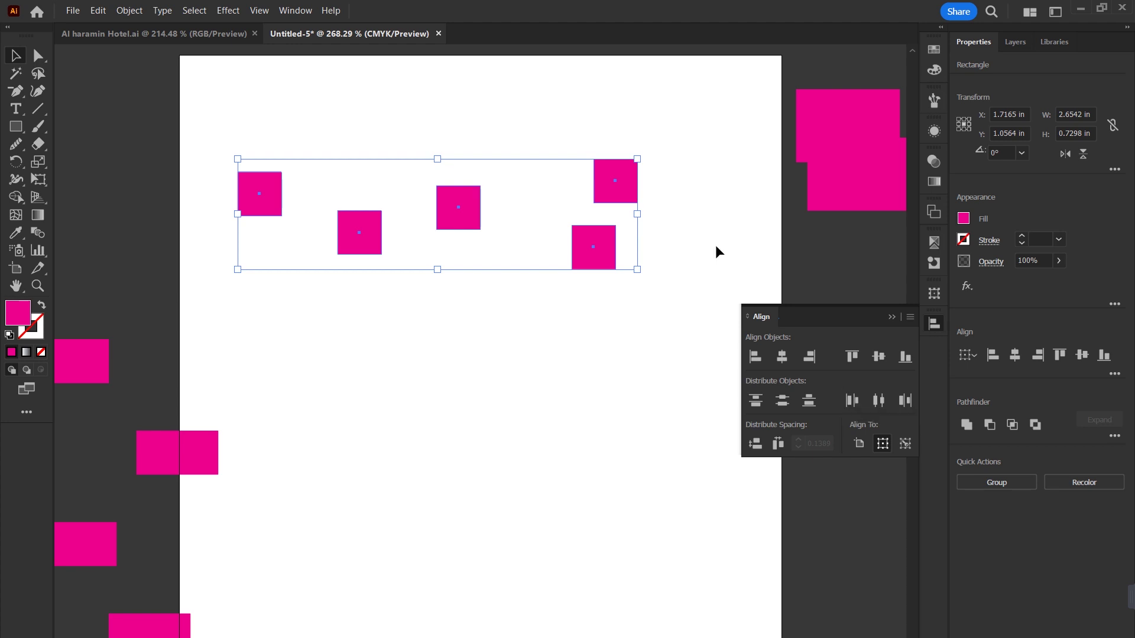
click(879, 400)
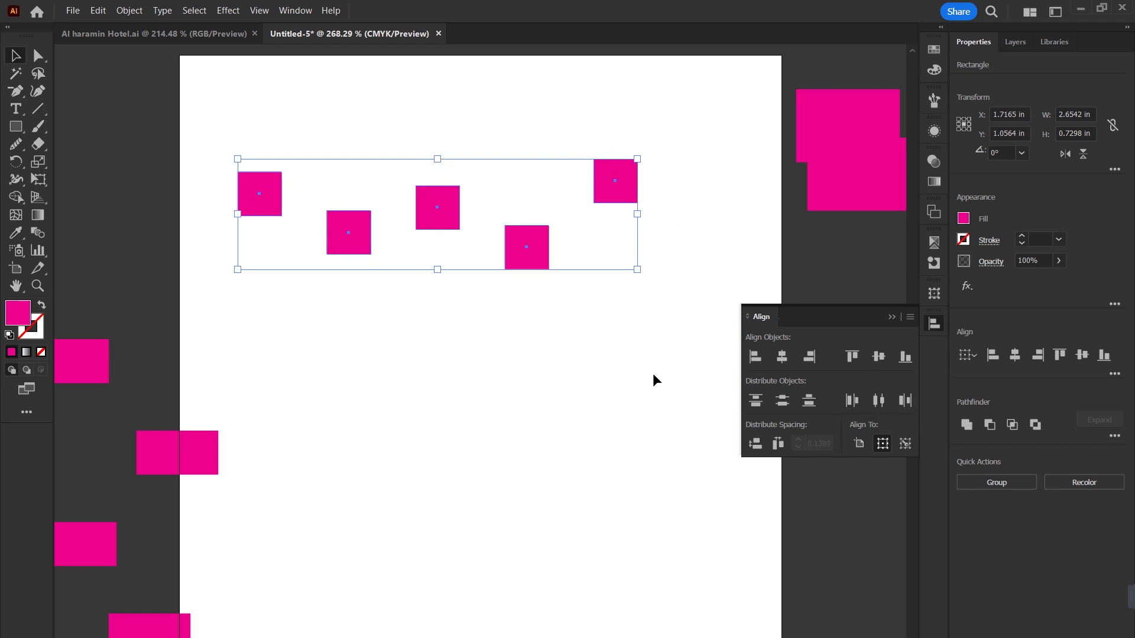
key(ctrl+z)
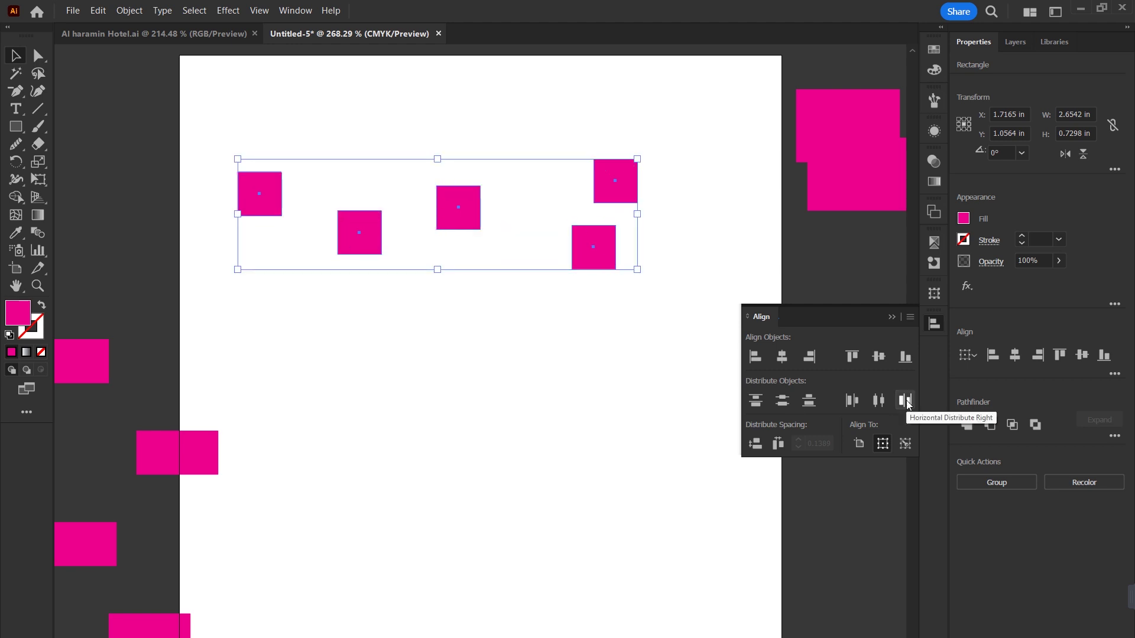
- Distribute the five squares horizontally by their right edges and deselect them
click(907, 402)
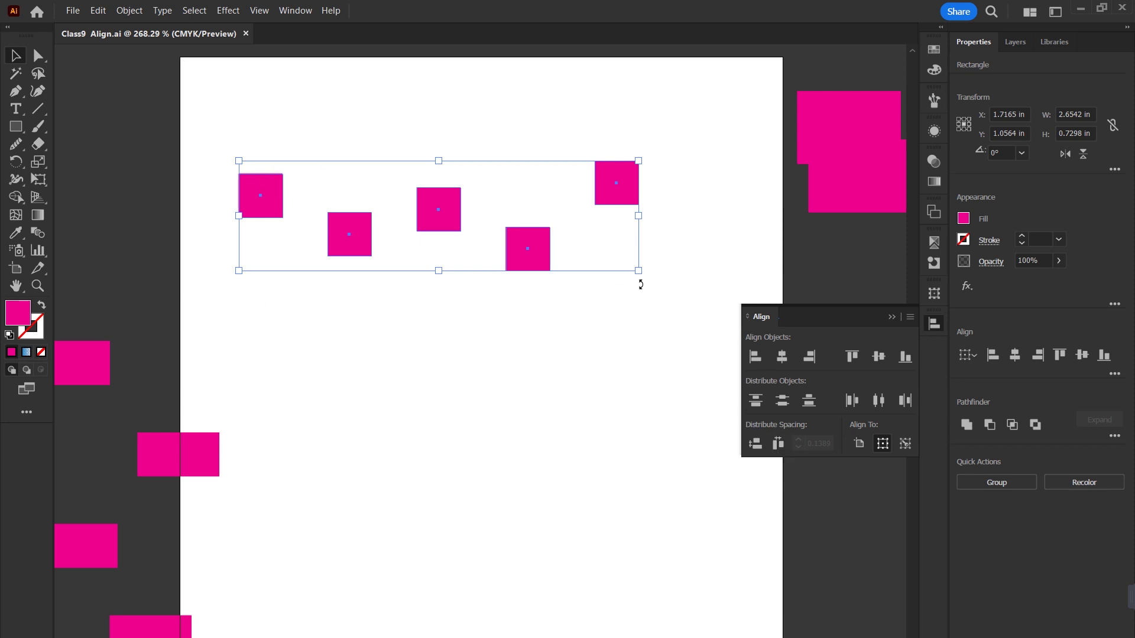
click(550, 313)
- Move the three middle squares of the row so the horizontal gaps become uneven
drag(527, 256, 566, 256)
drag(456, 207, 525, 180)
drag(364, 245, 319, 266)
drag(493, 180, 447, 184)
drag(306, 270, 341, 263)
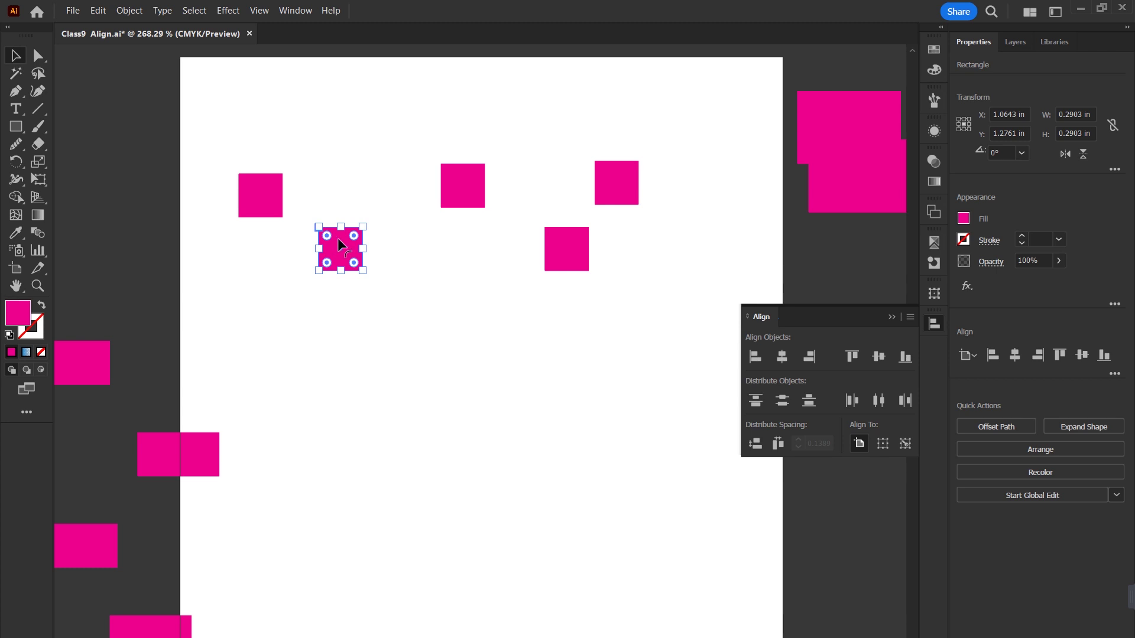
- Select the five squares, make the rightmost one the key object and distribute them with 20 px horizontal spacing
drag(180, 103, 692, 302)
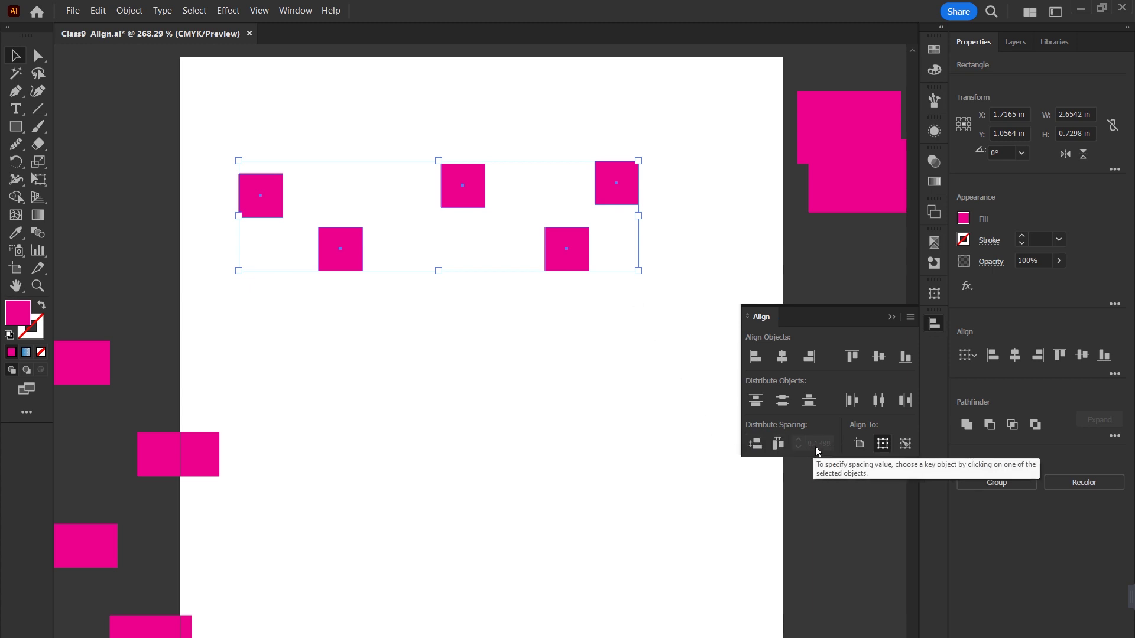
click(614, 203)
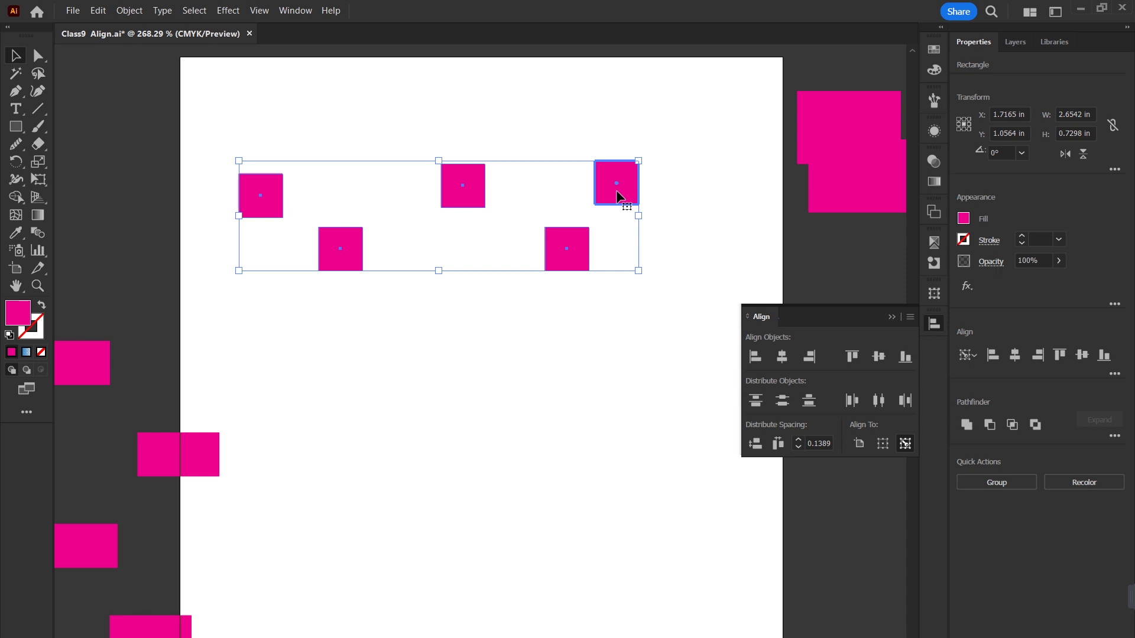
click(830, 443)
text(20px in)
click(778, 444)
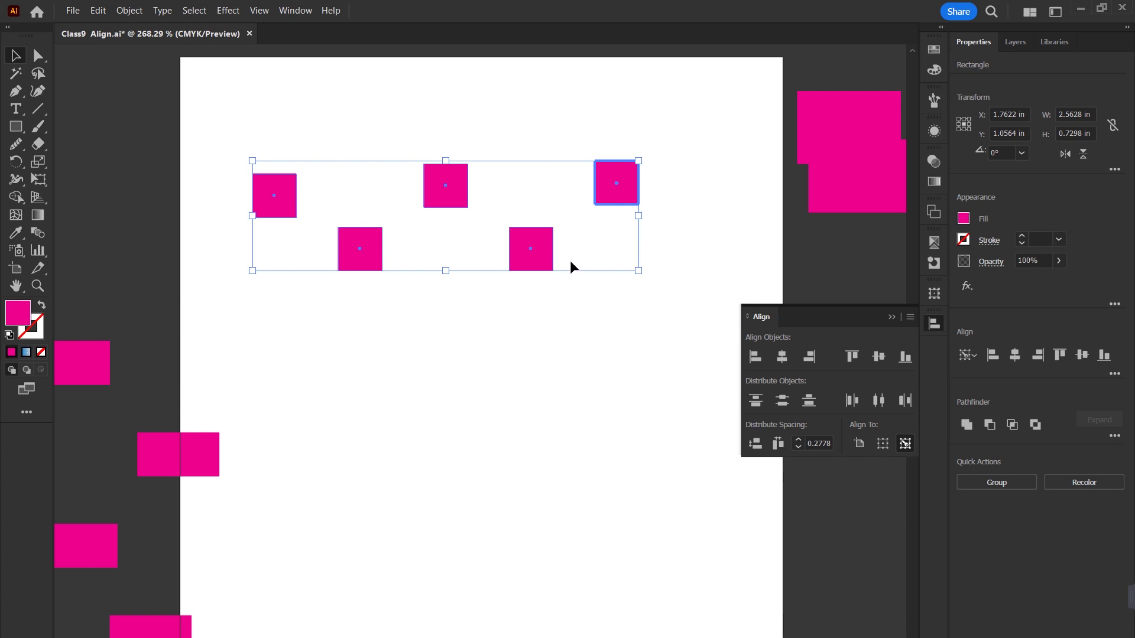
- Gather the other four squares into an uneven vertical column below the upper-right square
drag(438, 270, 566, 229)
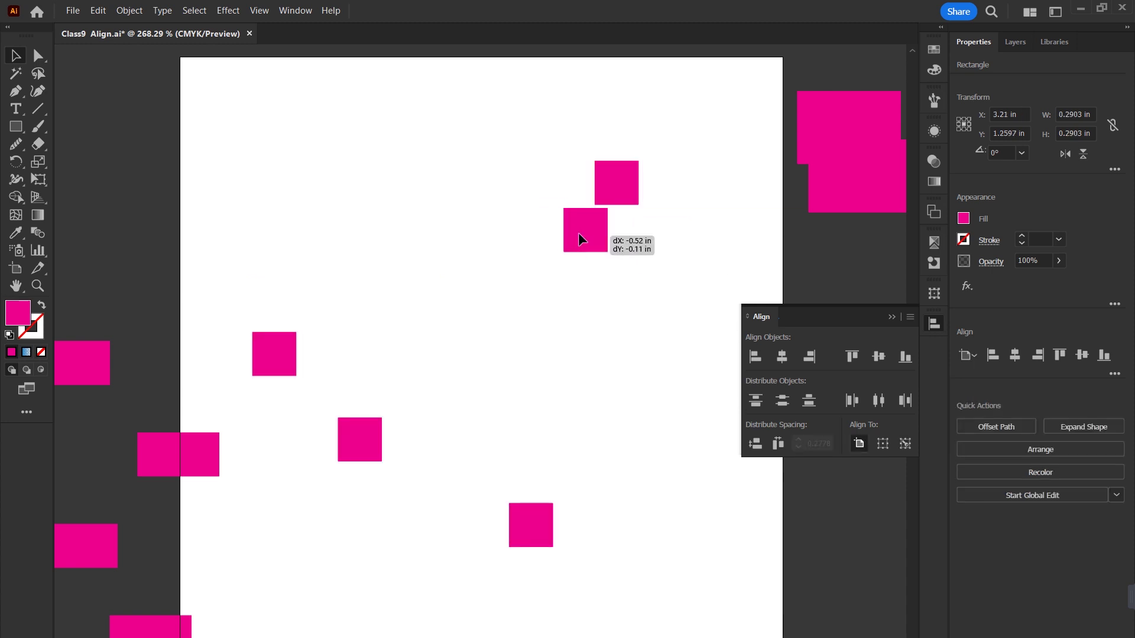
drag(276, 349, 564, 268)
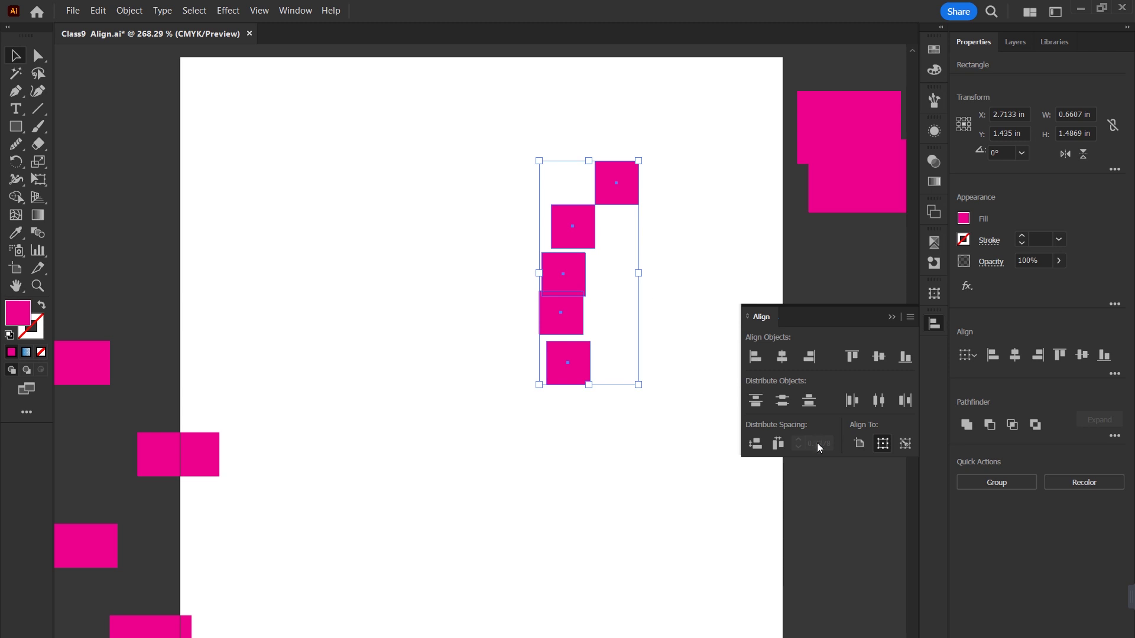
- Make the topmost square of the column the key object and distribute the squares with 30 px vertical spacing
click(607, 177)
click(821, 443)
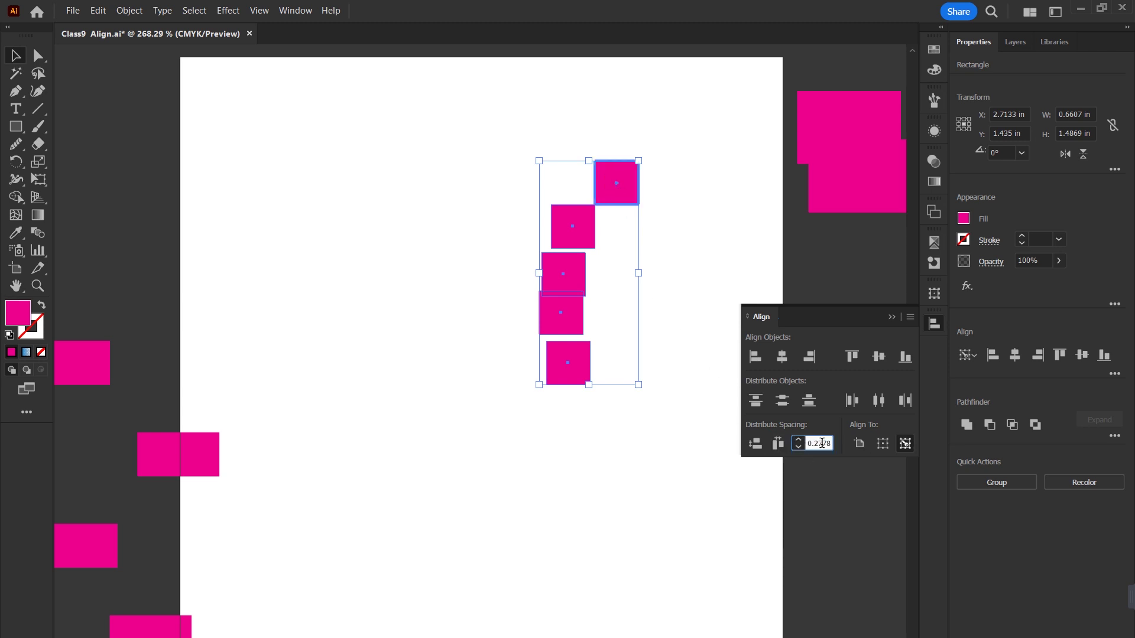
double_click(821, 443)
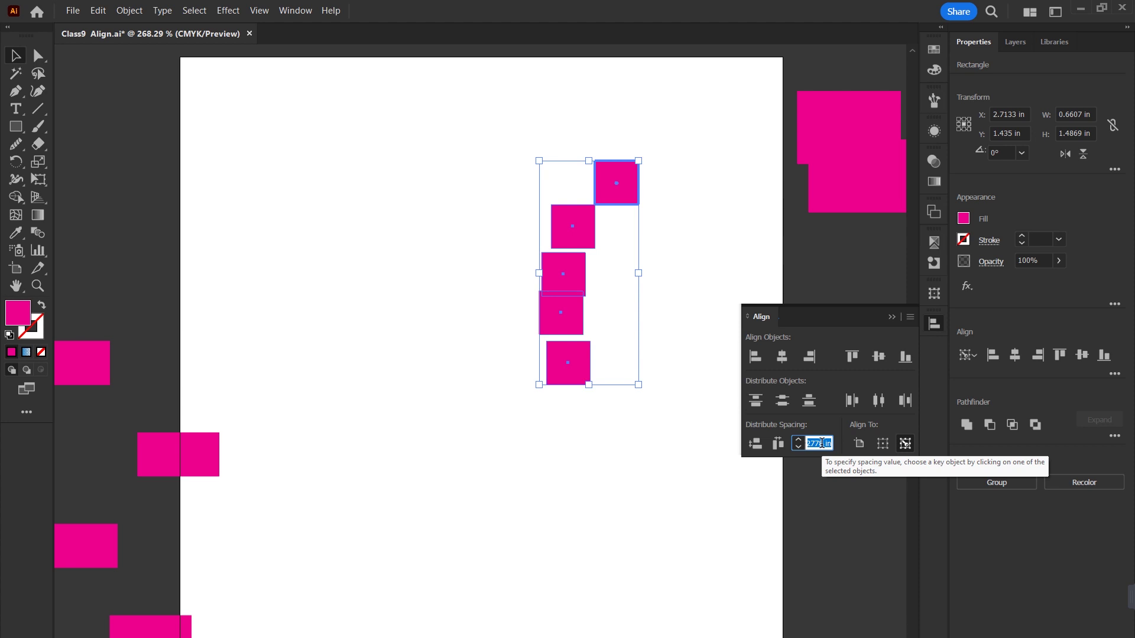
text(30)
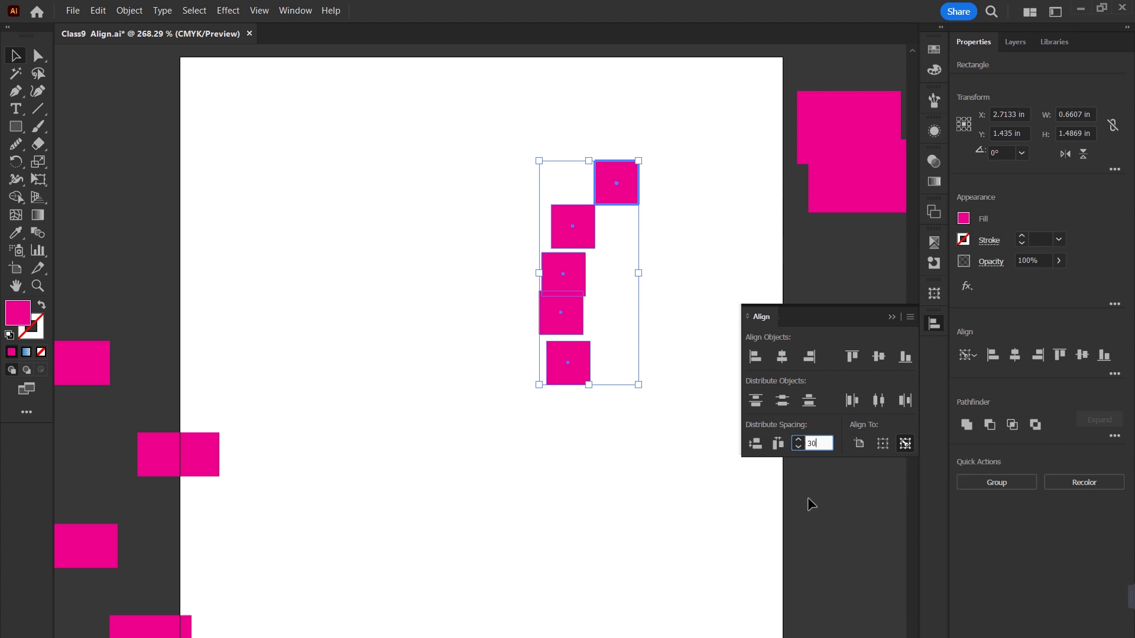
click(755, 444)
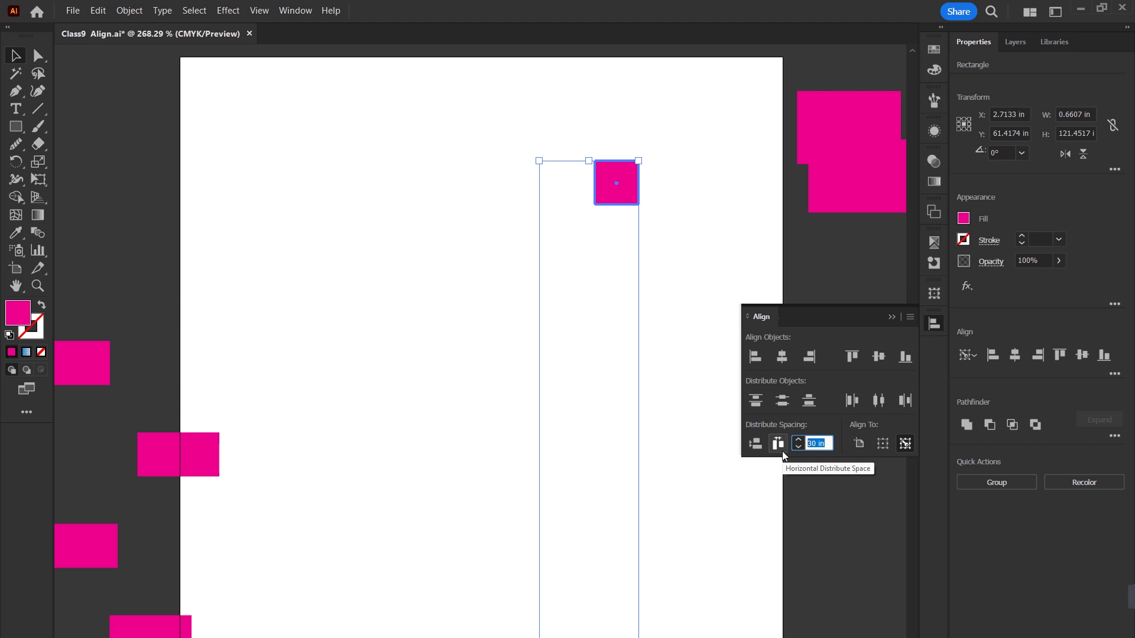
text(30)
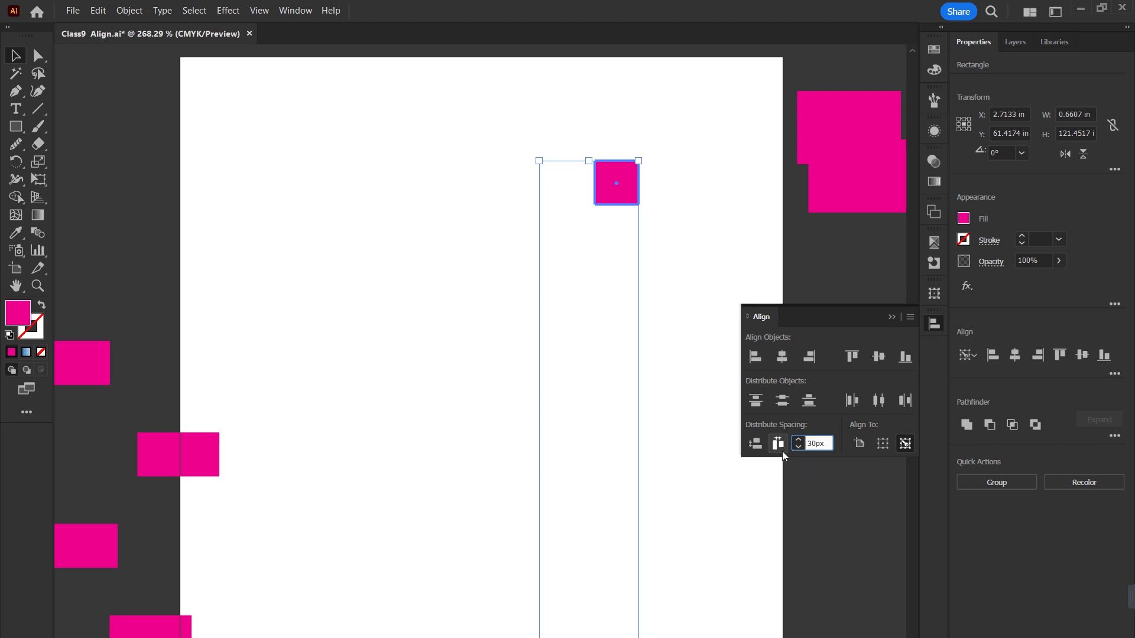
click(757, 443)
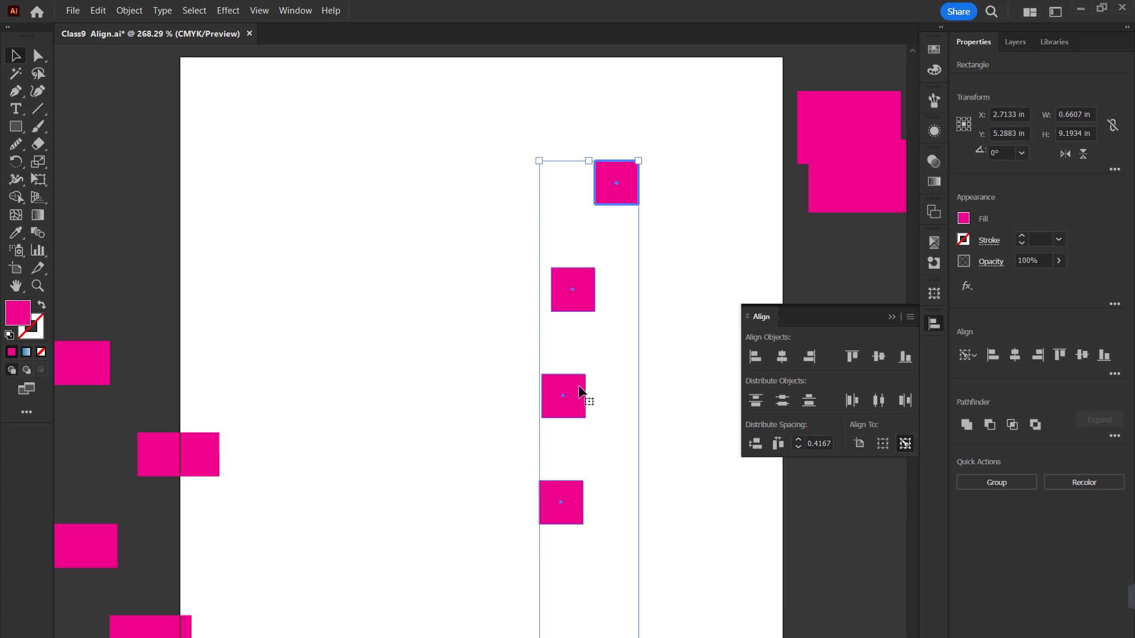
- Delete all the magenta squares and rectangles and fit the empty artboard in the window
click(675, 452)
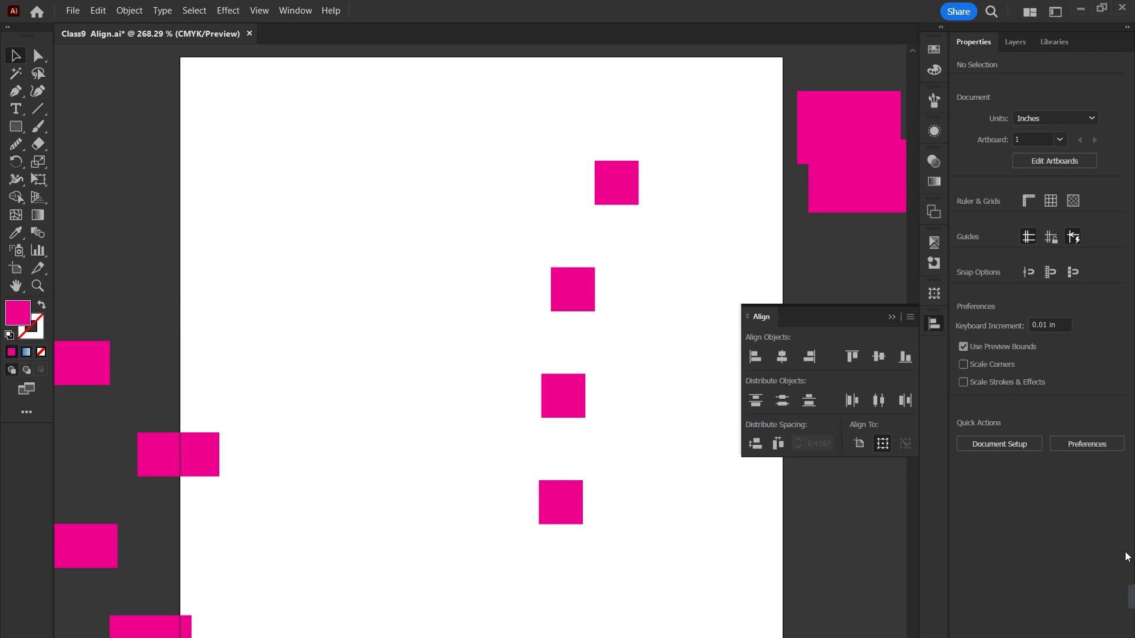
key(ctrl+minus)
key(ctrl+minus)
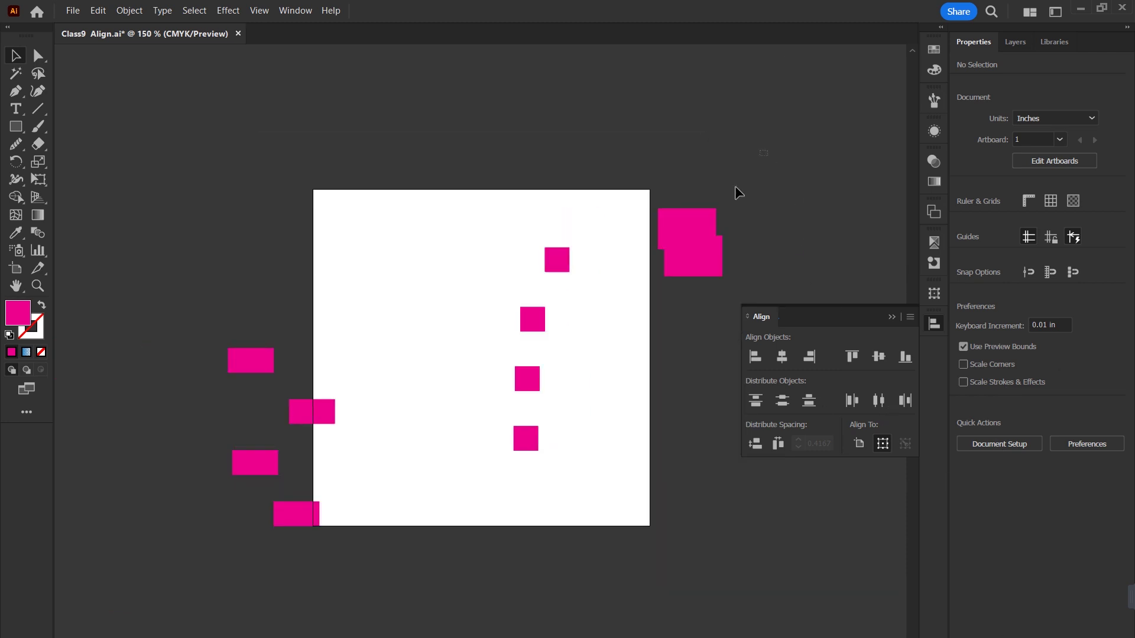
key(ctrl+a)
key(Delete)
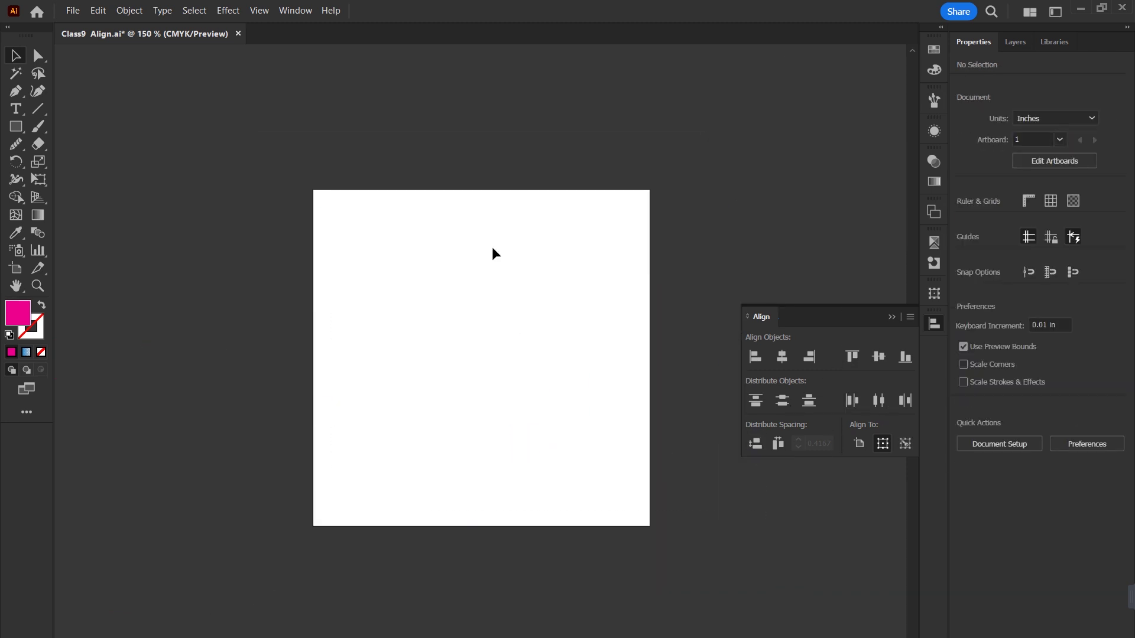
key(ctrl+0)
click(891, 317)
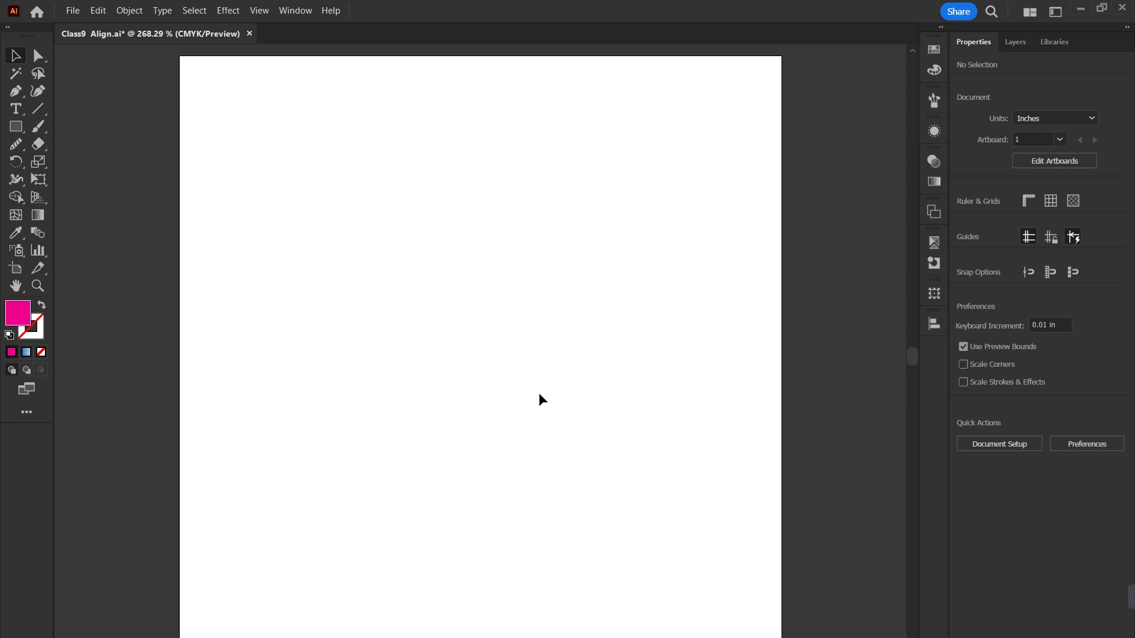
- Create a 4 in by 4 in square with the Rectangle tool and have the Align panel open
click(934, 325)
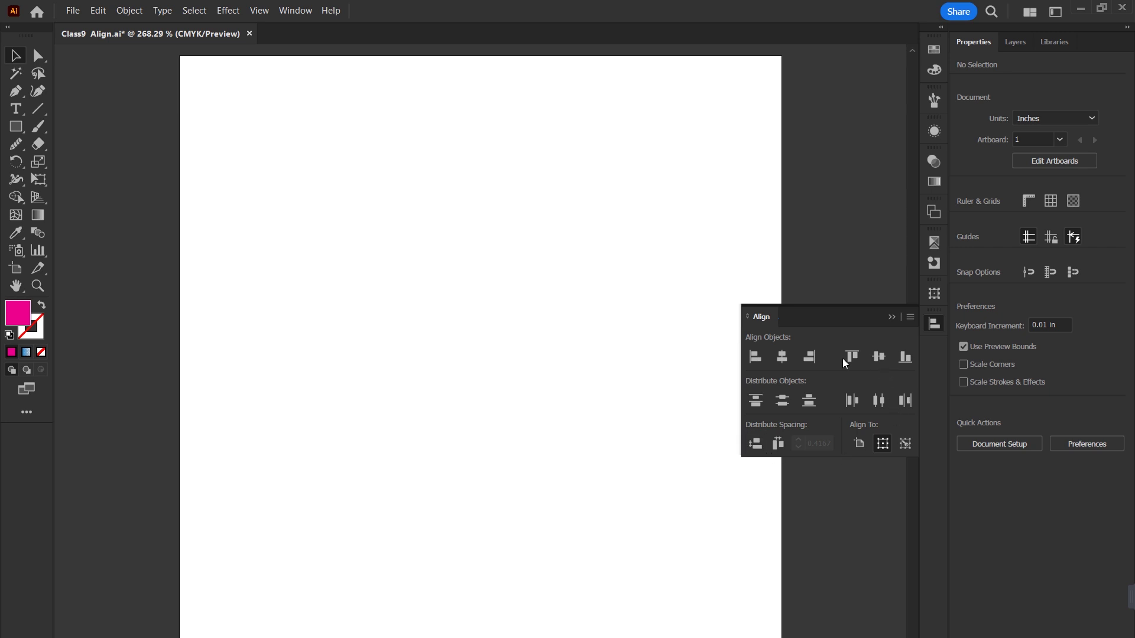
key(m)
click(383, 355)
text(4)
key(Tab)
text(4)
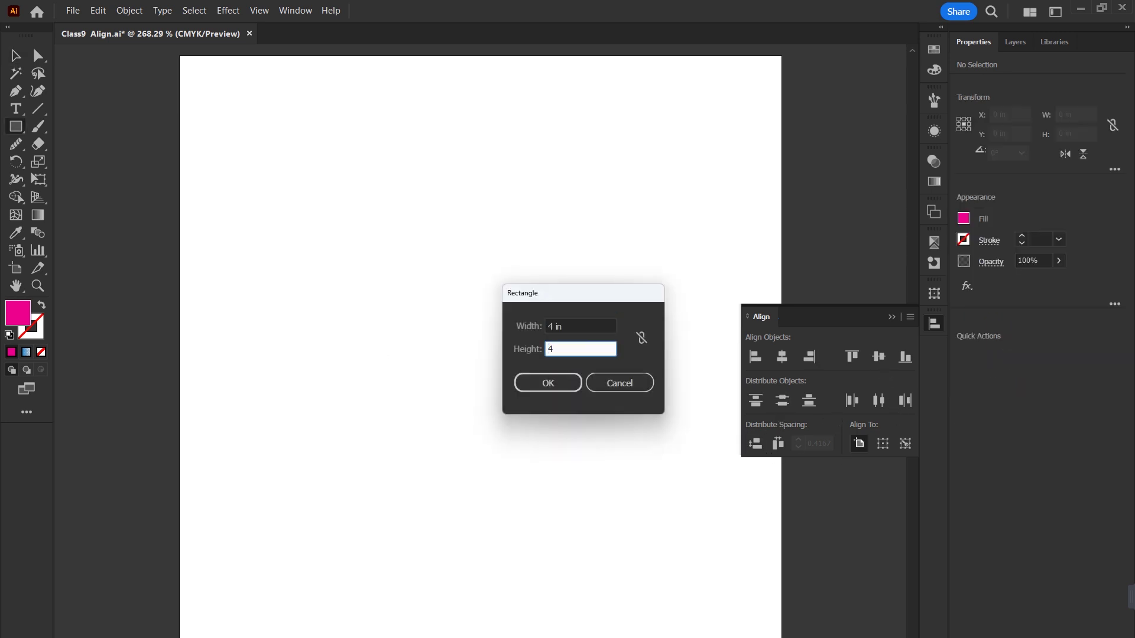
click(548, 384)
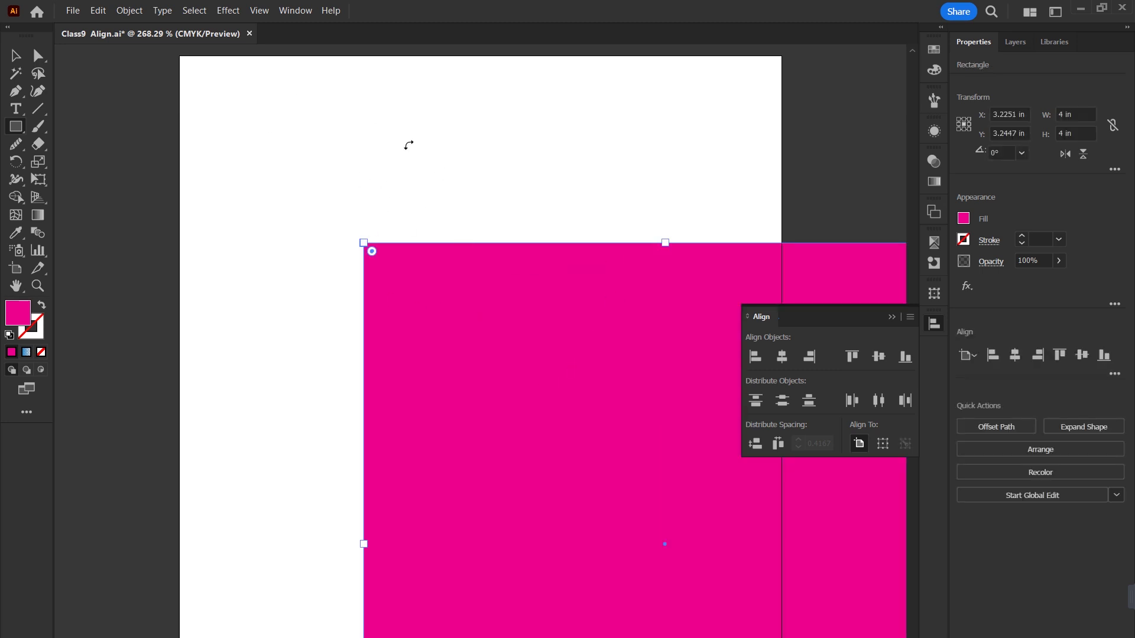
- Center the large square horizontally and vertically on the artboard and fill it with the dark green swatch
click(782, 356)
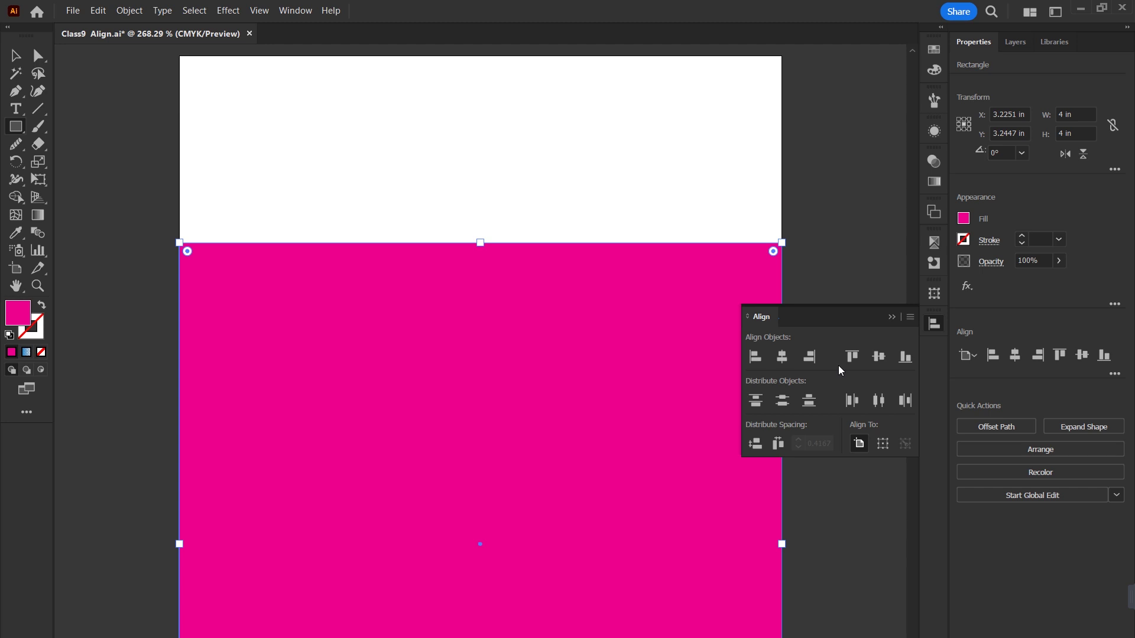
click(878, 356)
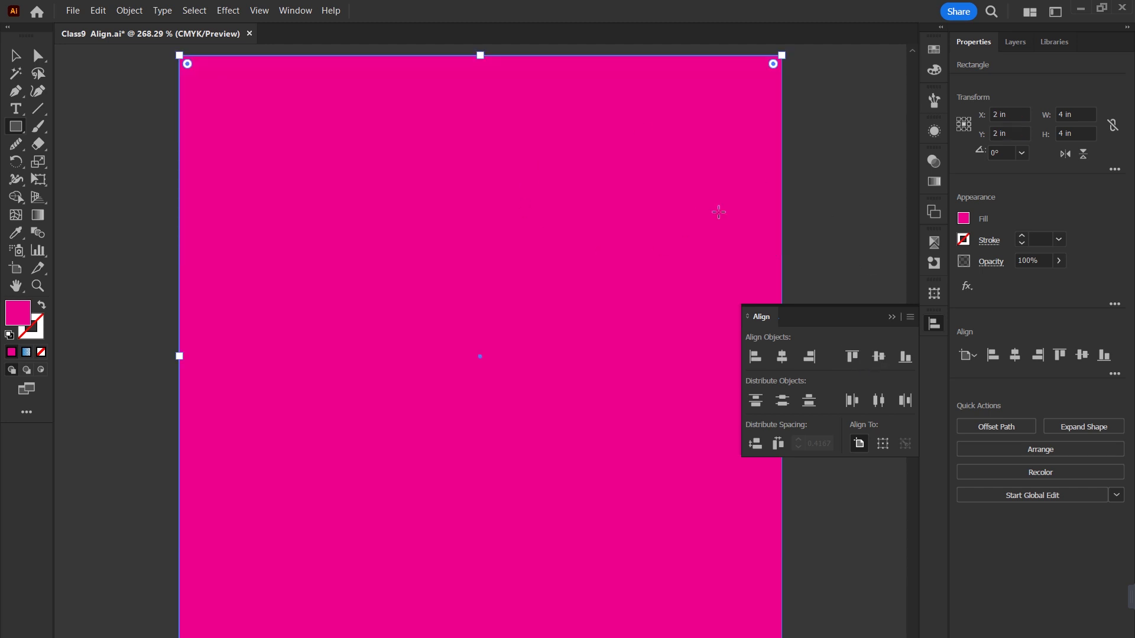
click(938, 52)
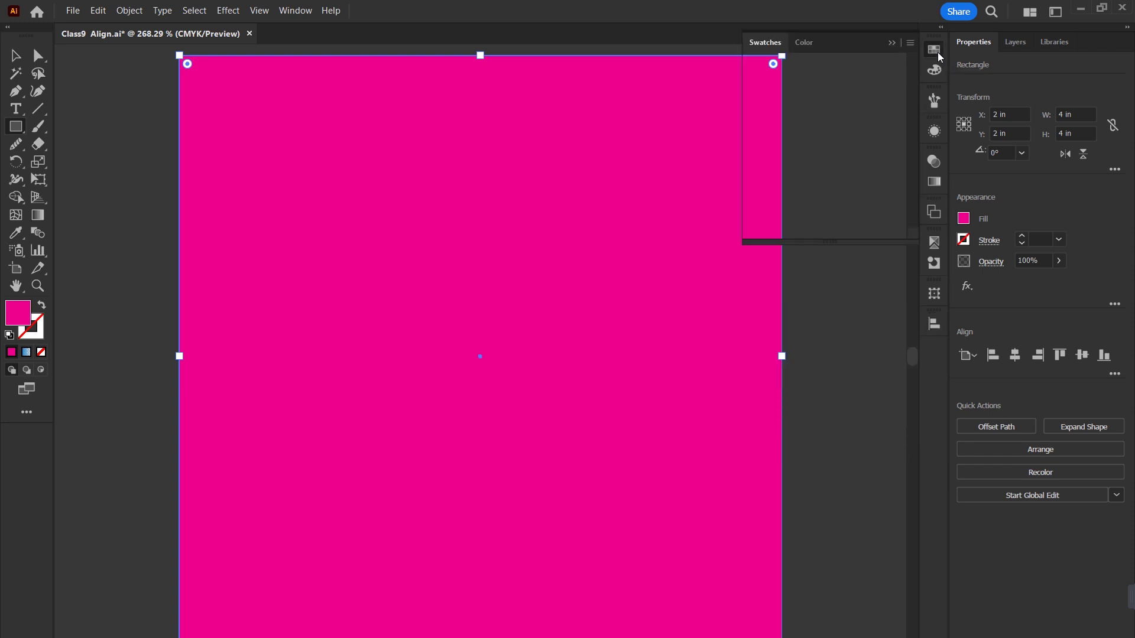
click(793, 156)
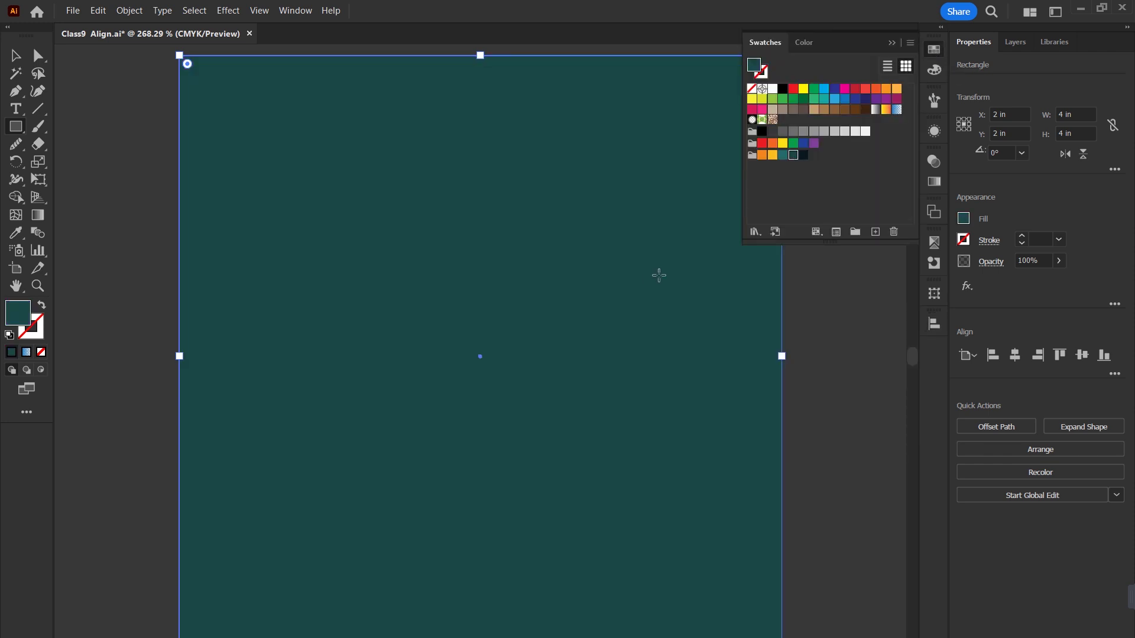
- Draw a vertical rectangle about 0.29 in wide and 1.29 in high at the square's upper left and fully round its lower-right corner
drag(238, 176, 281, 370)
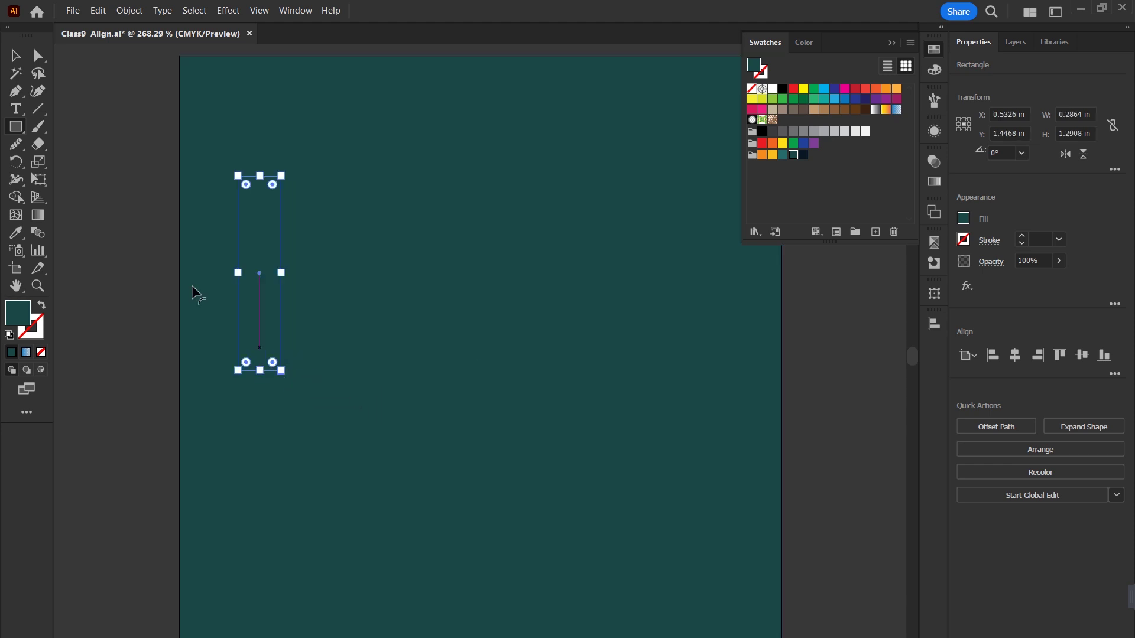
click(39, 55)
drag(273, 362, 256, 315)
click(16, 55)
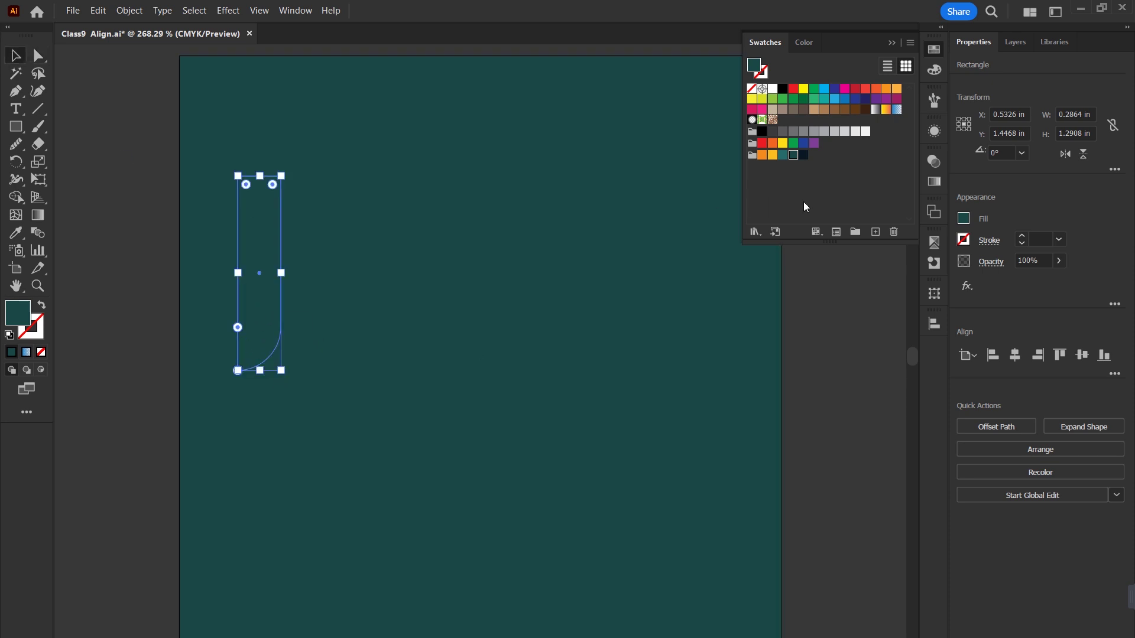
- Fill the narrow shape with the orange swatch and align it to the artboard's top and left edges
click(761, 155)
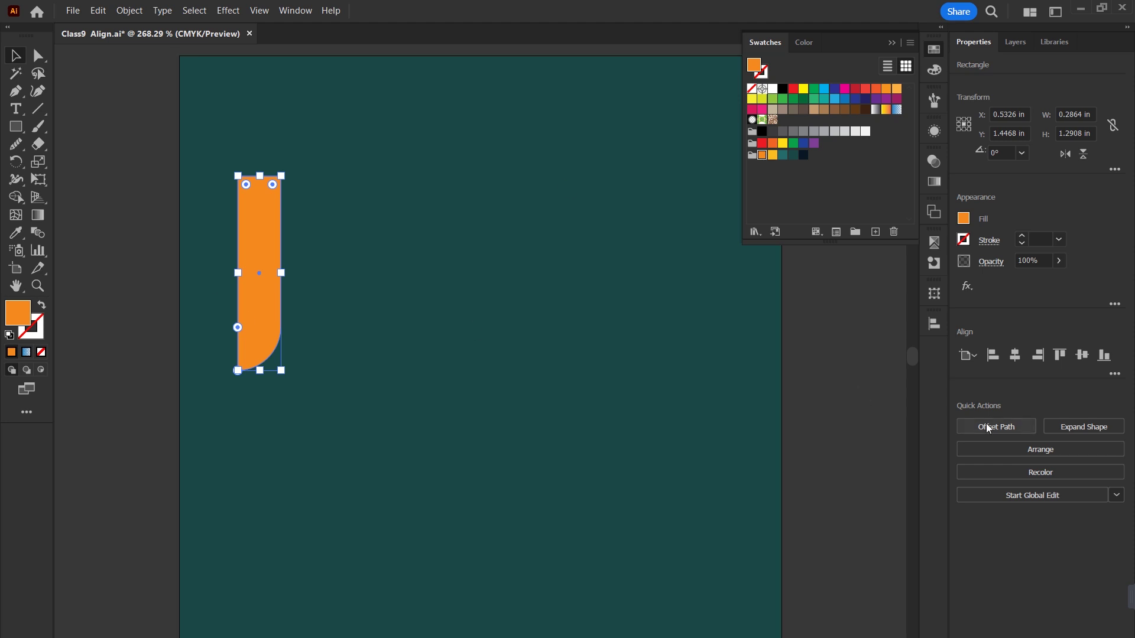
click(1060, 355)
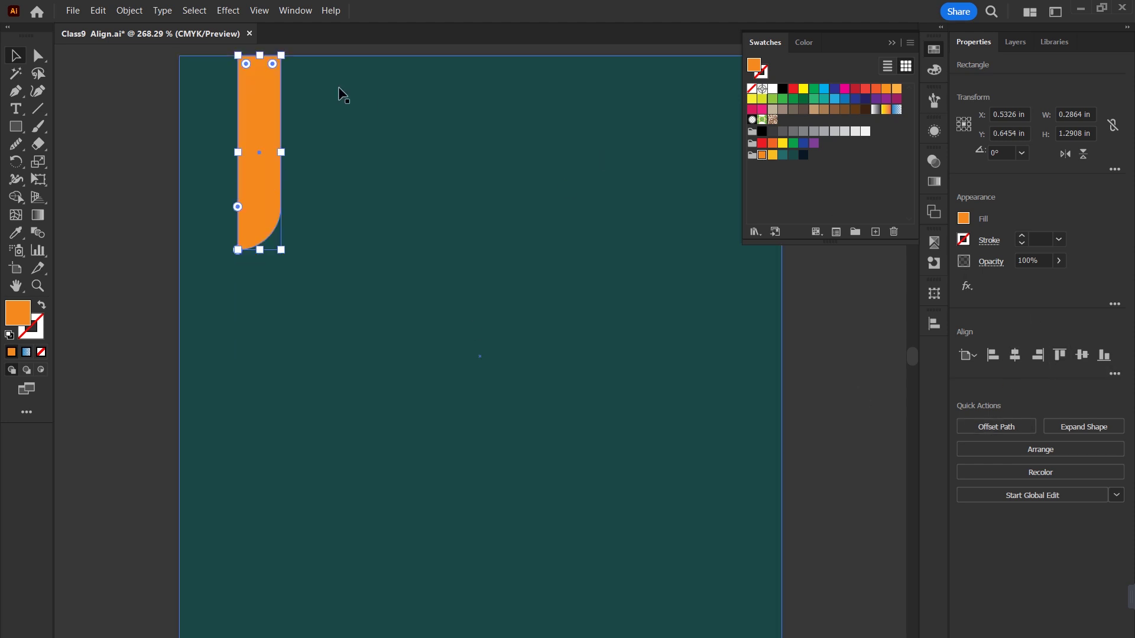
click(993, 354)
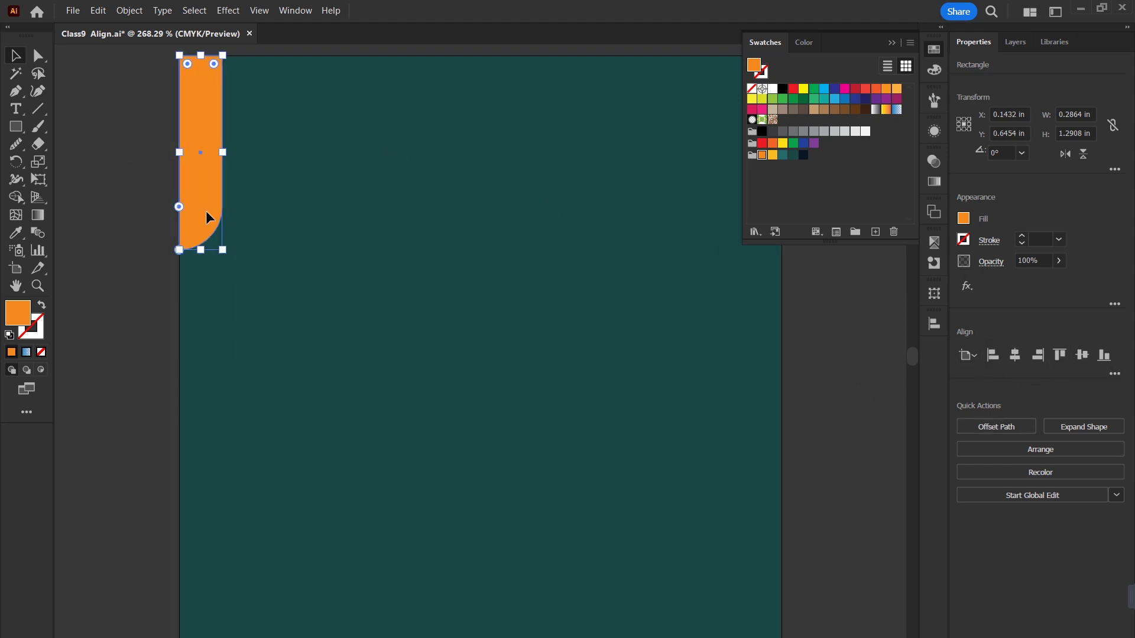
- Add a horizontally flipped copy of the orange shape and align it to the artboard's right edge
click(152, 117)
drag(197, 117, 436, 149)
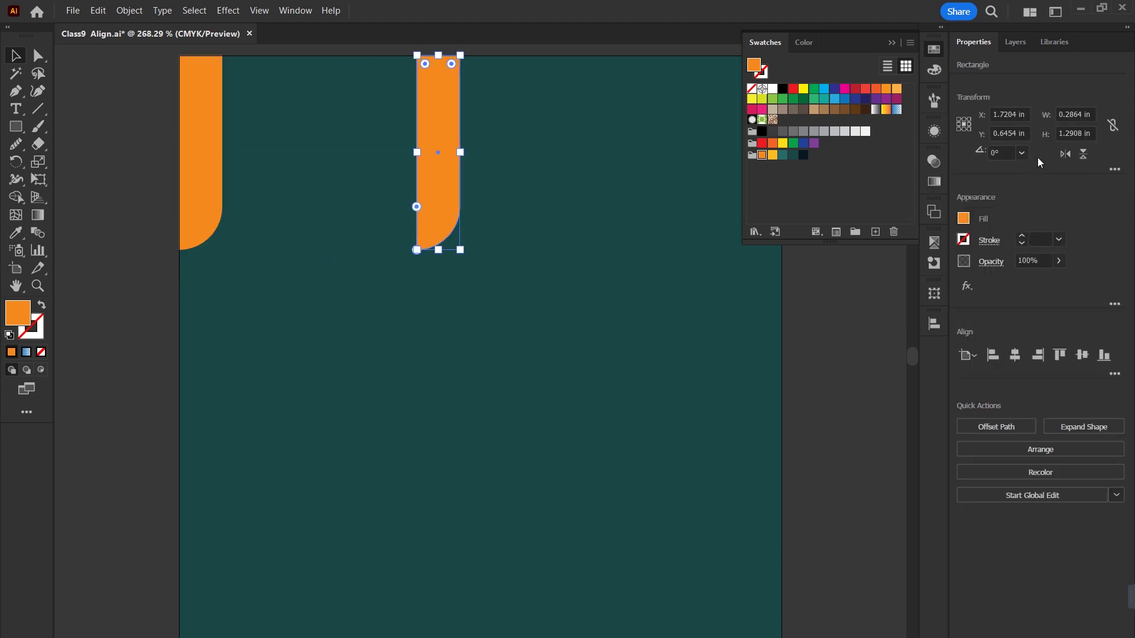
click(1067, 154)
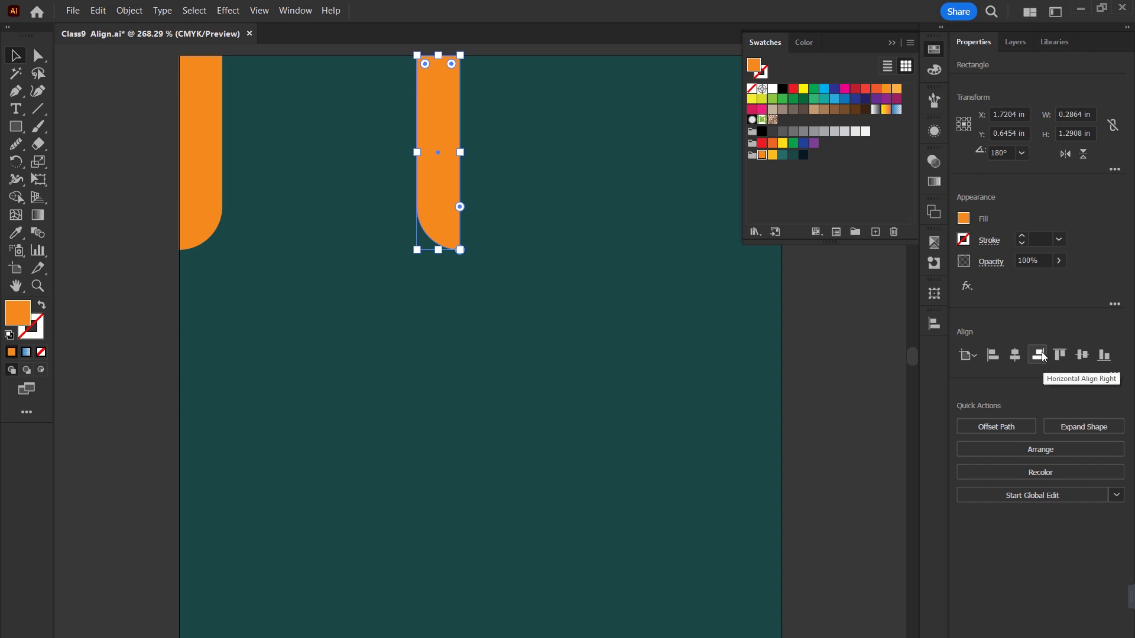
click(1039, 356)
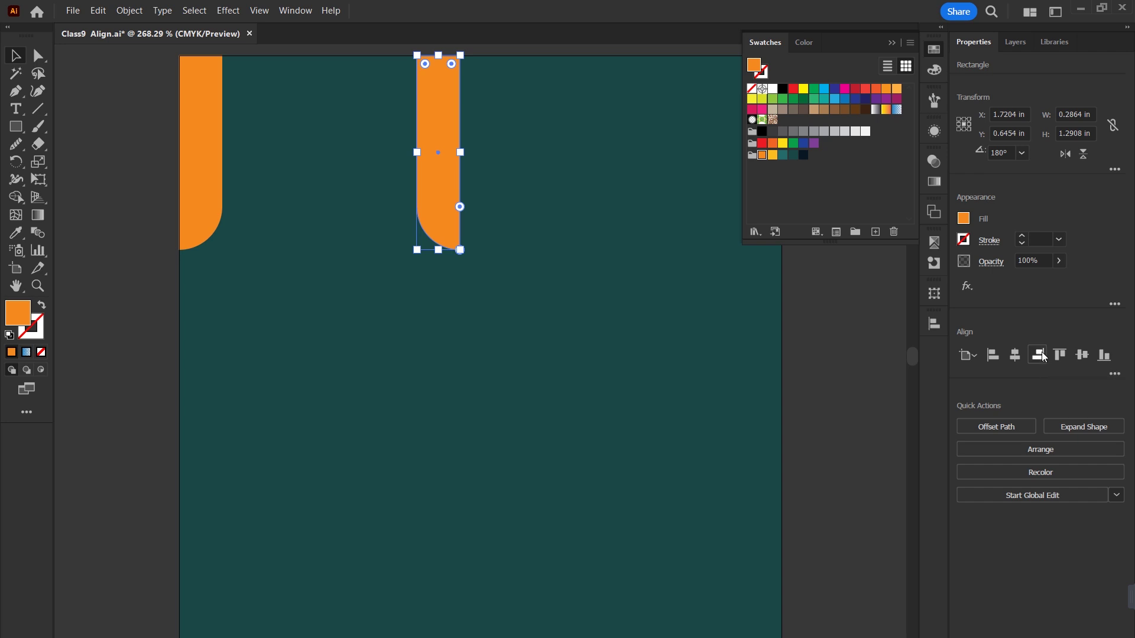
click(889, 44)
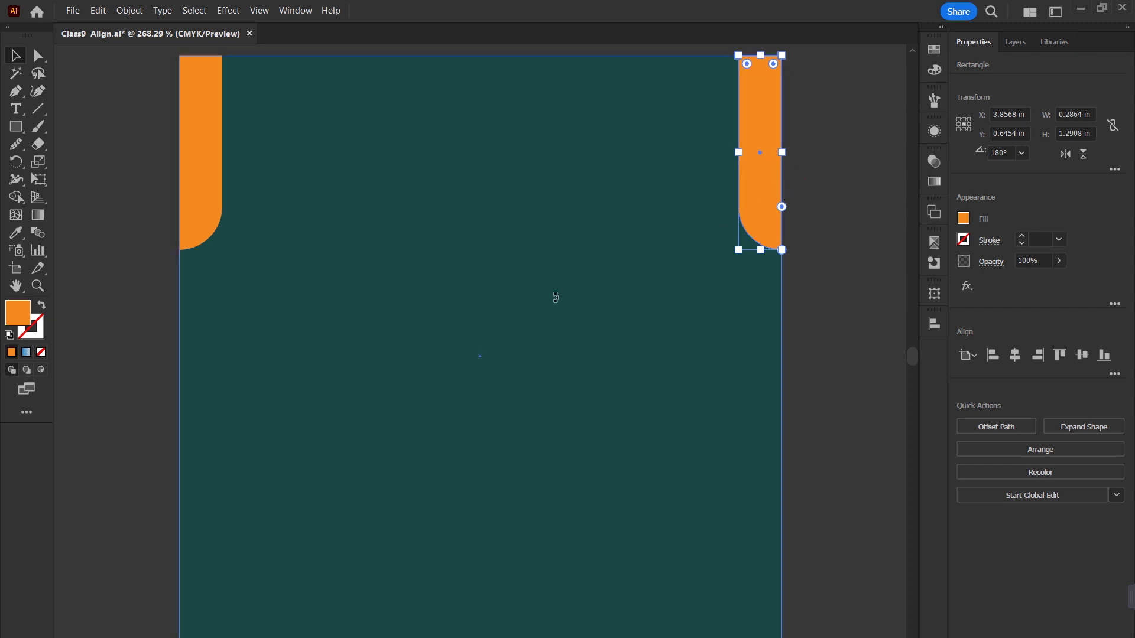
- Pan around the canvas with the temporary Hand tool, first from the Selection tool and once more from the Gradient tool
drag(327, 181, 337, 301)
click(112, 229)
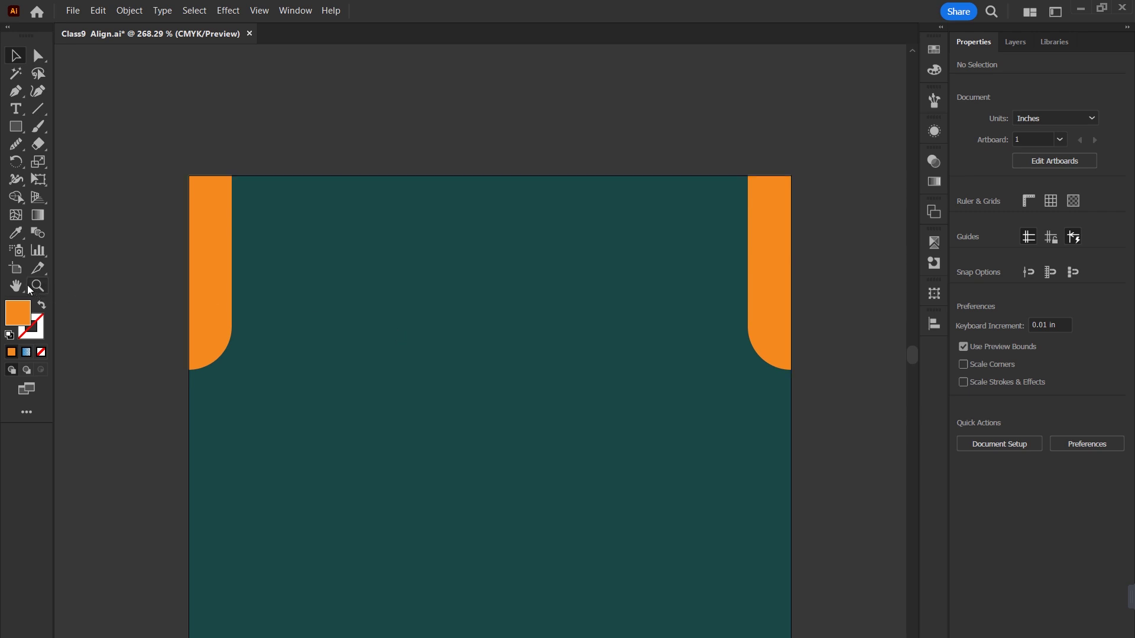
key(space)
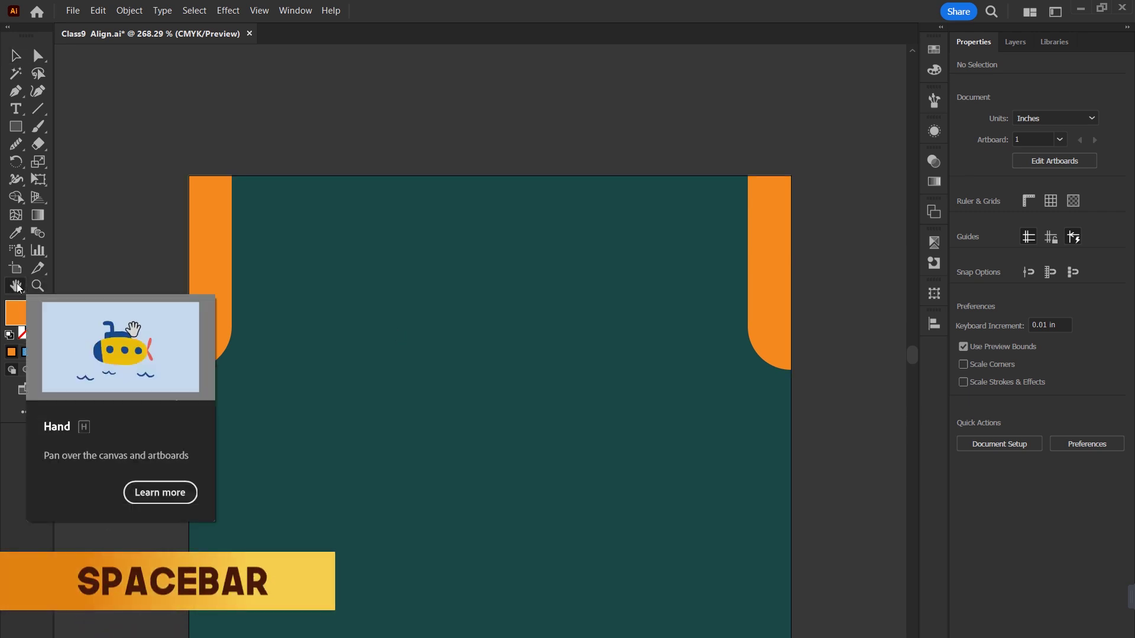
drag(434, 383, 479, 228)
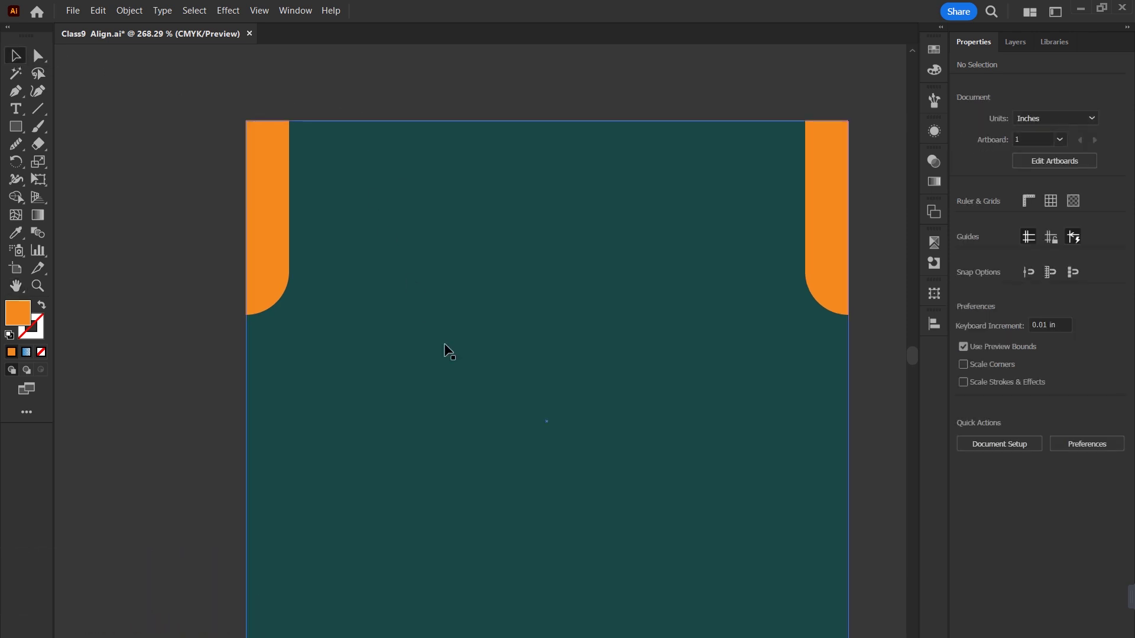
key(g)
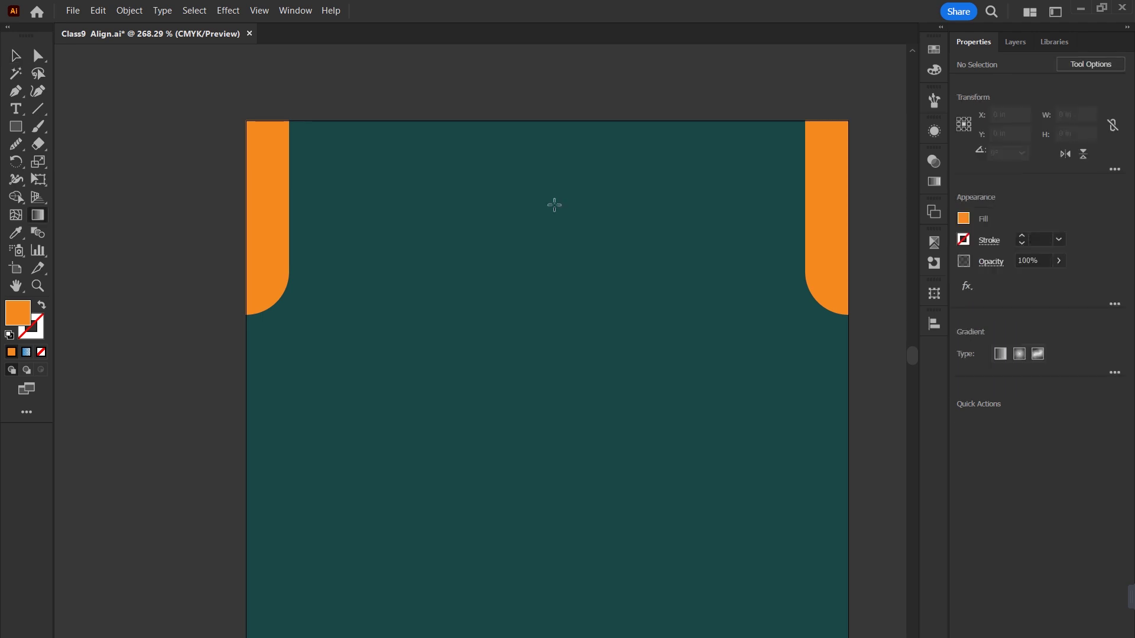
key(space)
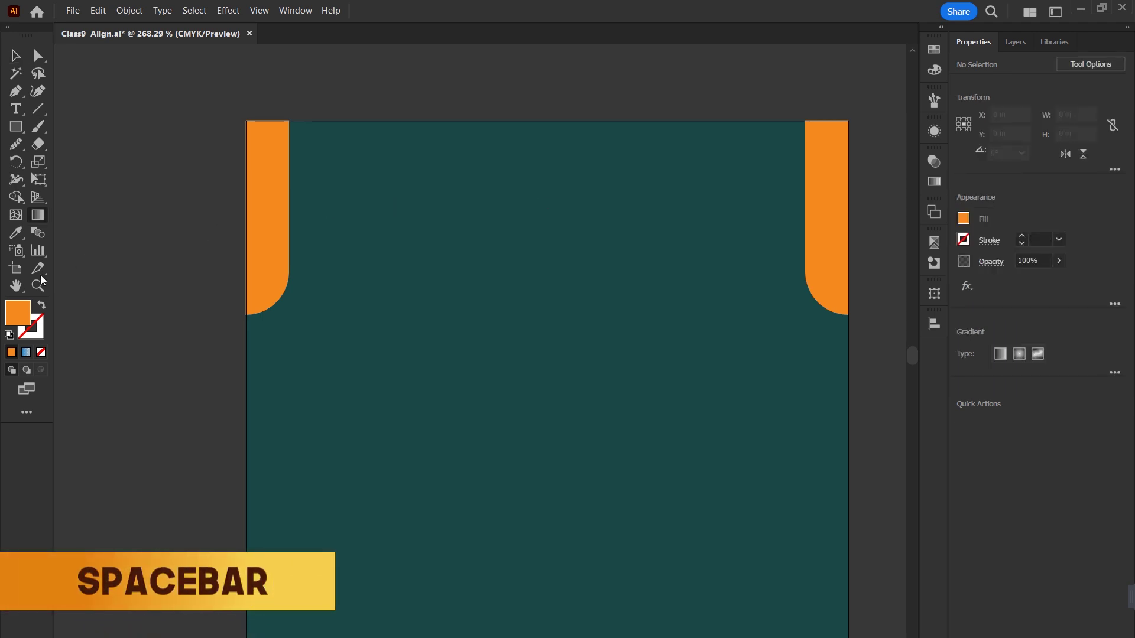
drag(592, 273, 563, 356)
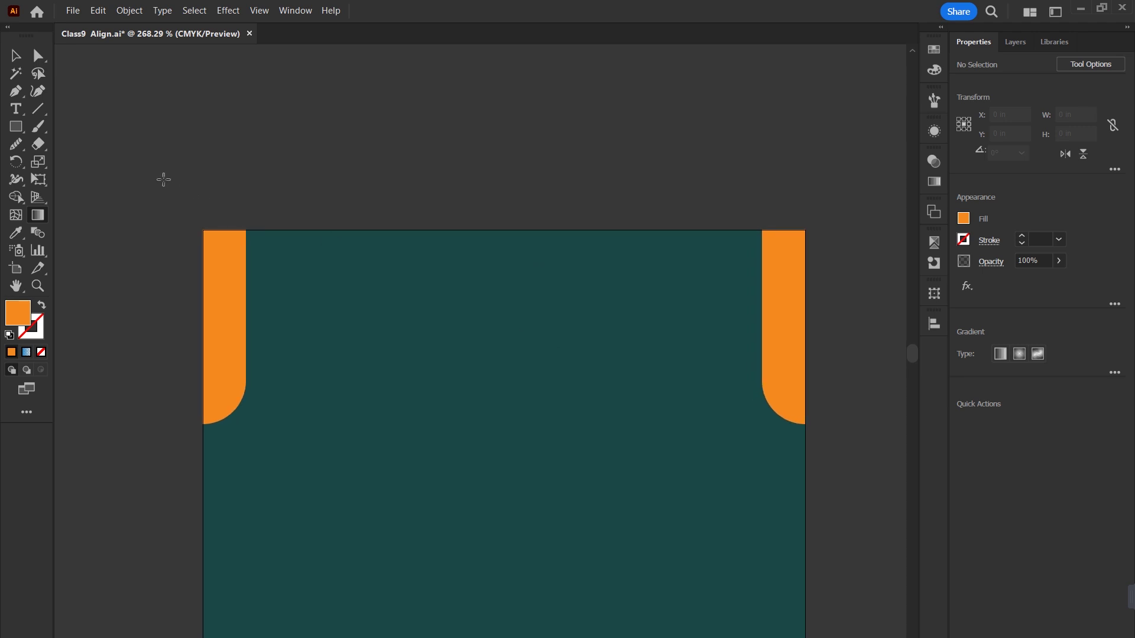
- Draw an orange hexagon about 2.26 by 1.95 in, rotate it to 270° and place it across the artboard's top edge
drag(16, 126, 84, 179)
drag(447, 155, 536, 301)
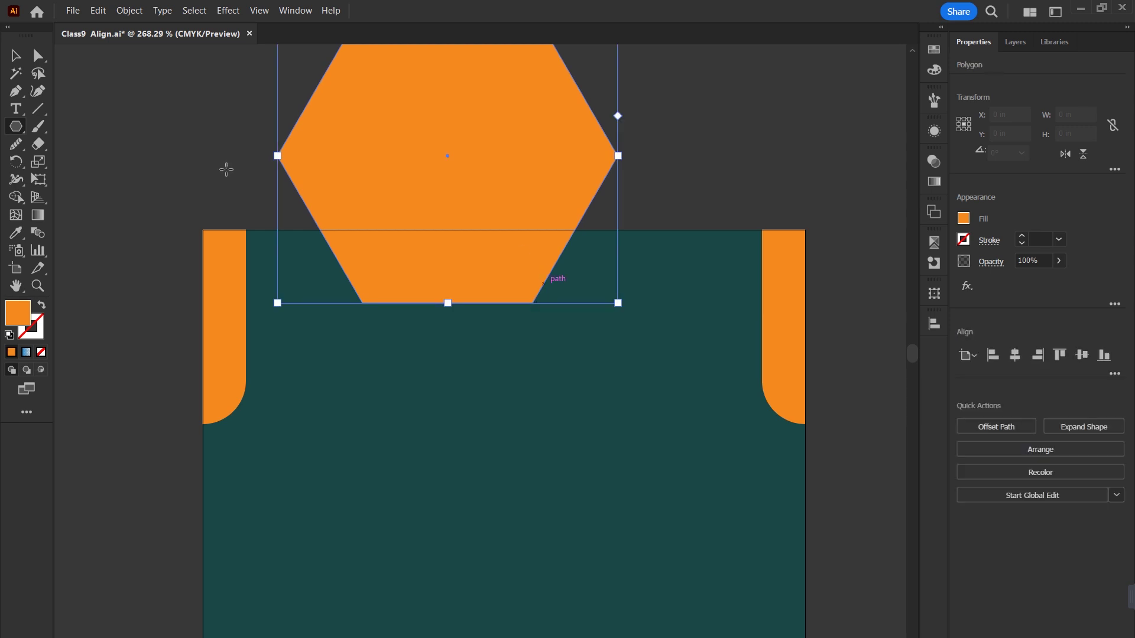
key(v)
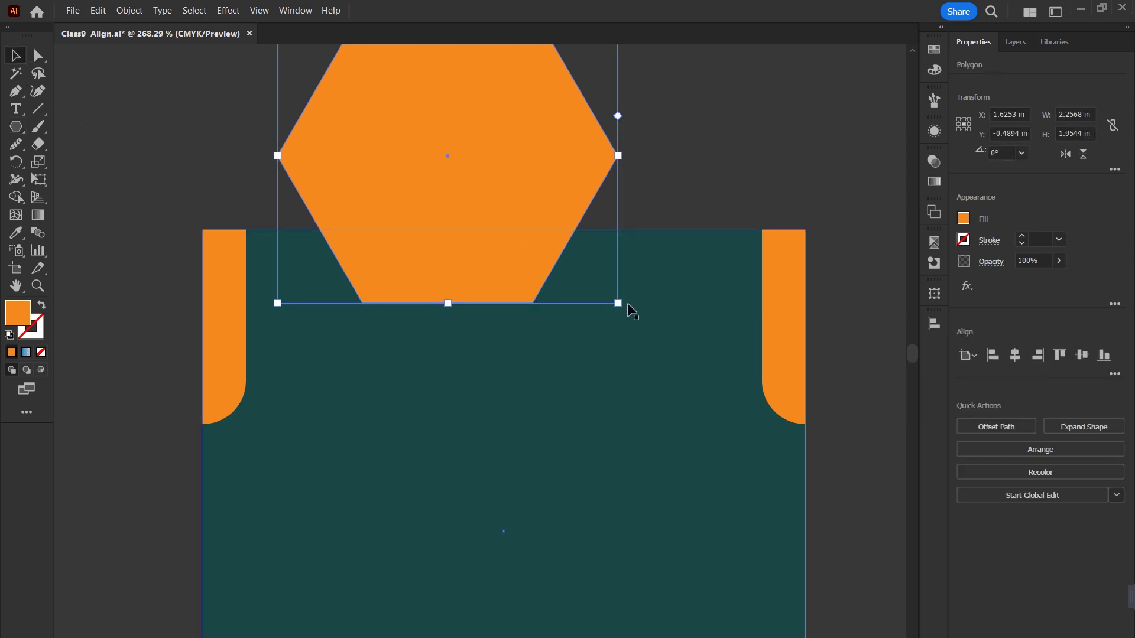
drag(624, 304, 331, 340)
drag(503, 150, 569, 300)
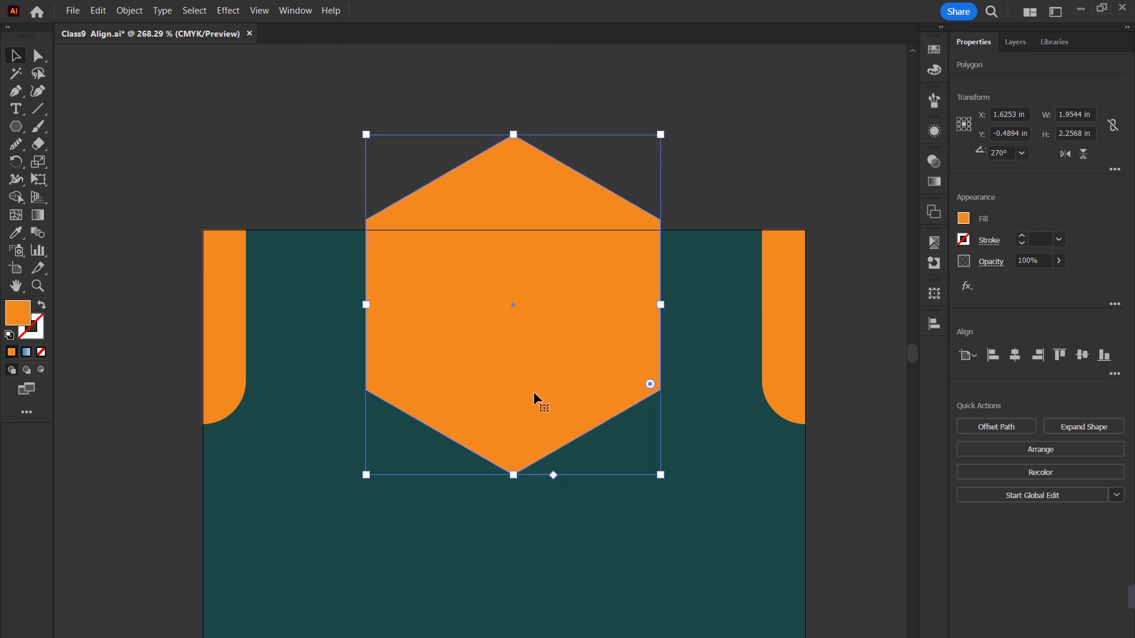
- Slightly round only the hexagon's bottom corner and move the hexagon a little higher
click(38, 56)
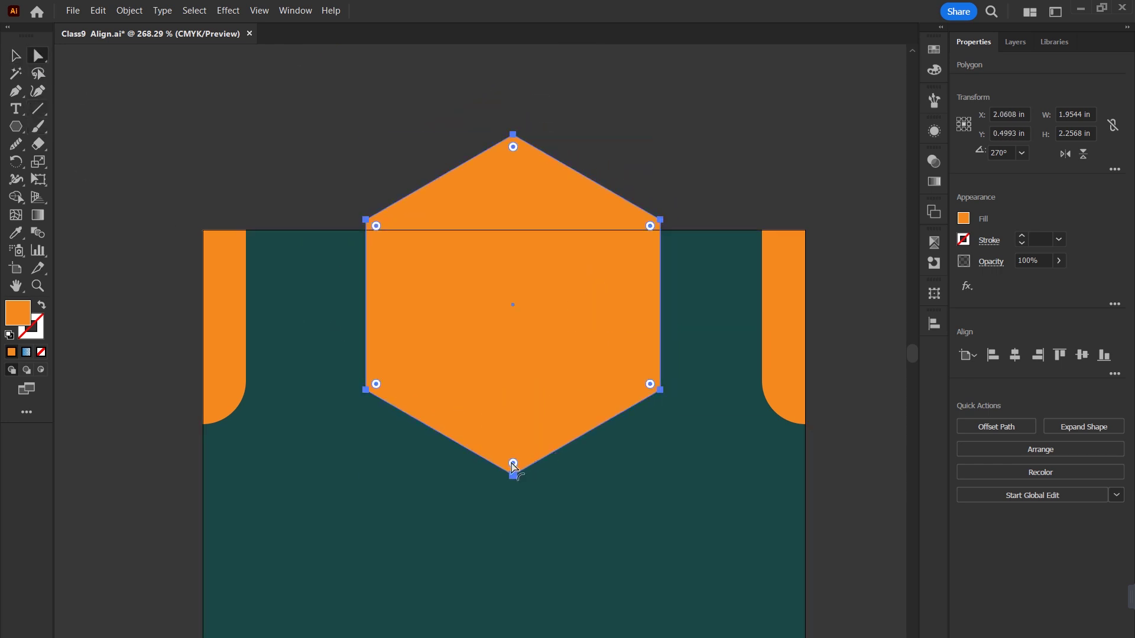
drag(512, 463, 512, 449)
click(16, 55)
drag(549, 372, 555, 347)
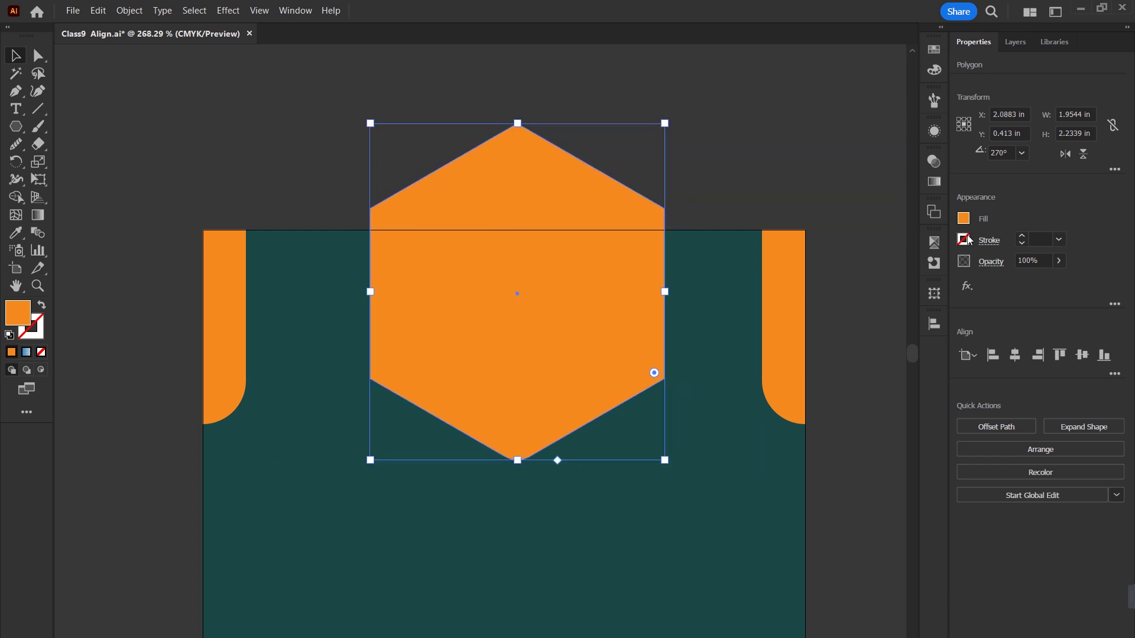
- Toggle Smart Guides and reposition the hexagon between the two orange shapes, trying the snapping against the artboard and neighbouring shapes
click(848, 171)
key(ctrl+u)
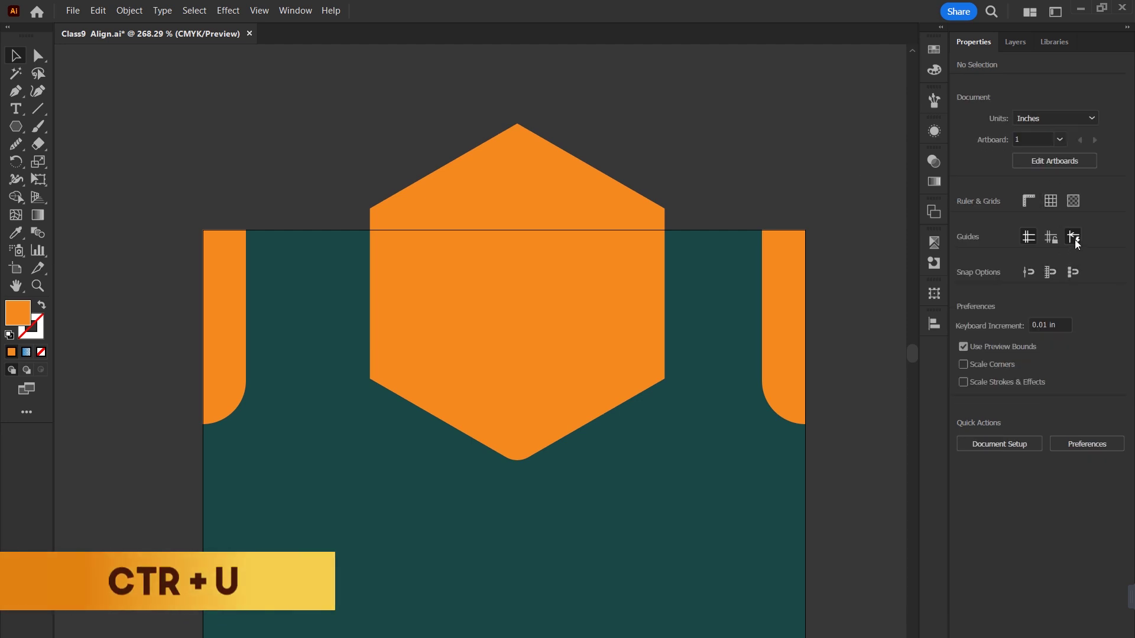
click(1074, 240)
mouse_move(595, 307)
mouse_down()
mouse_move(633, 324)
mouse_move(582, 323)
mouse_up()
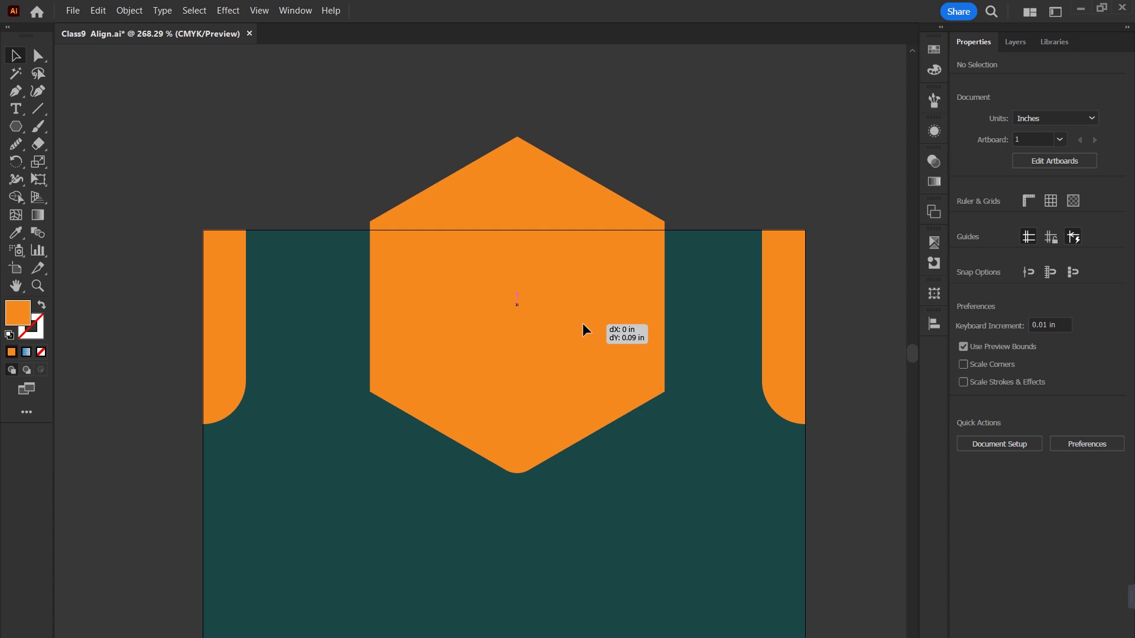
drag(583, 323, 677, 247)
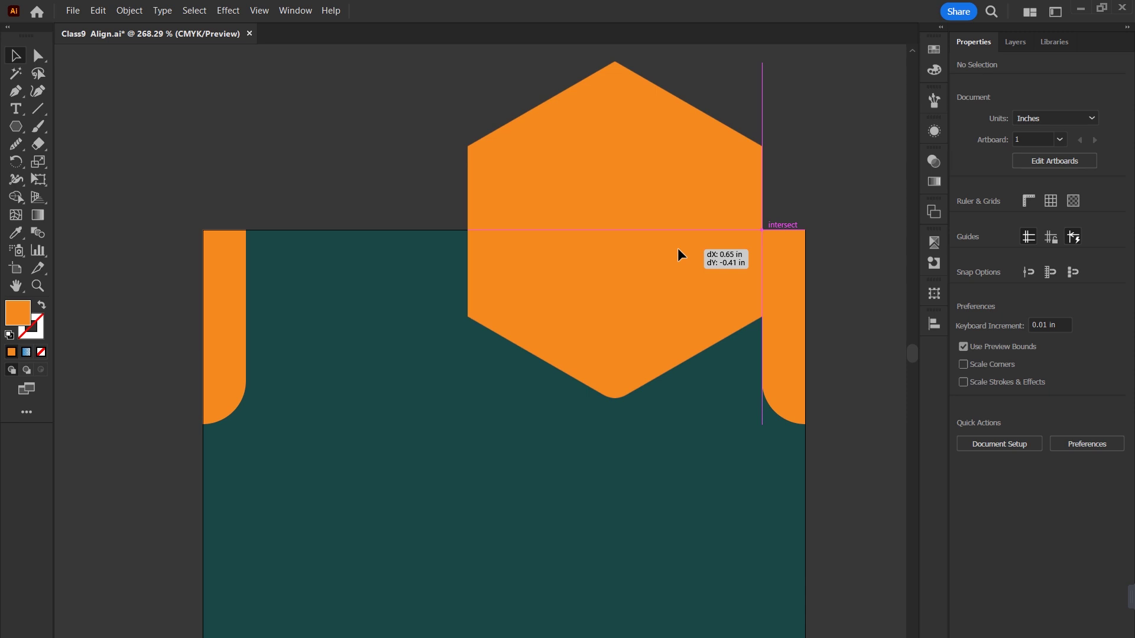
drag(678, 249, 580, 304)
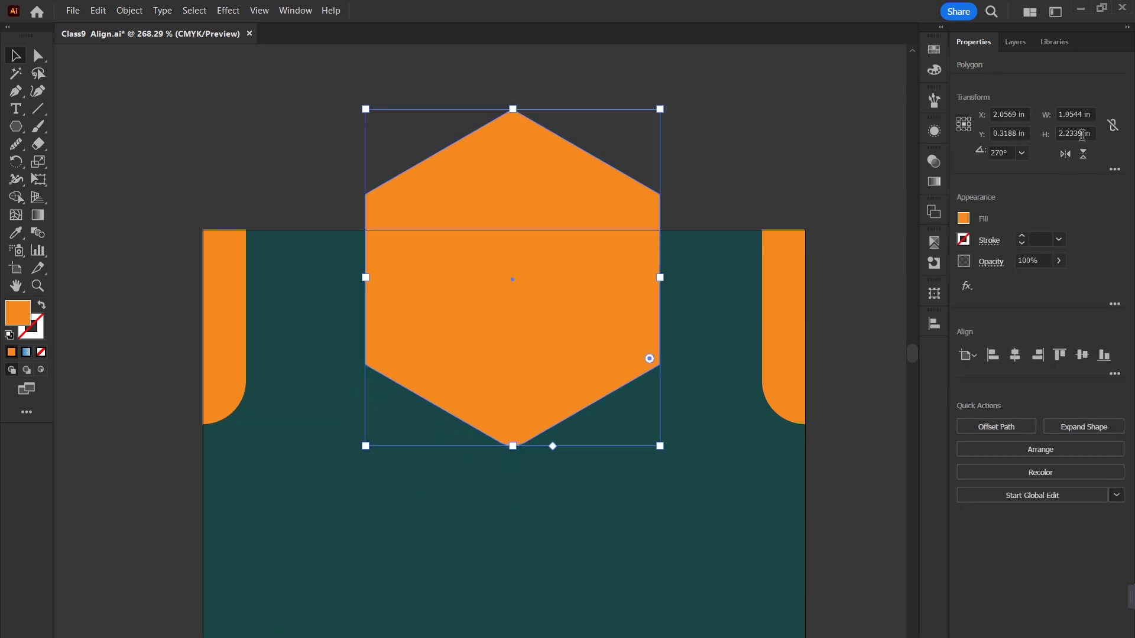
- Move the orange hexagon off-centre and slightly down, and centre it horizontally on the artboard
drag(546, 319, 601, 331)
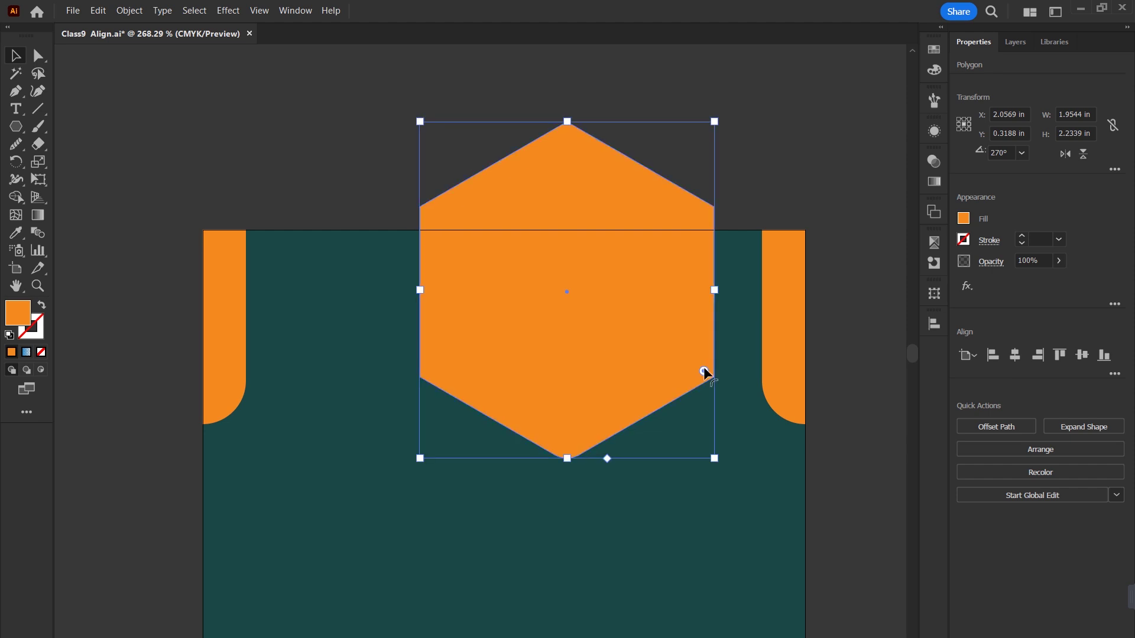
click(1015, 355)
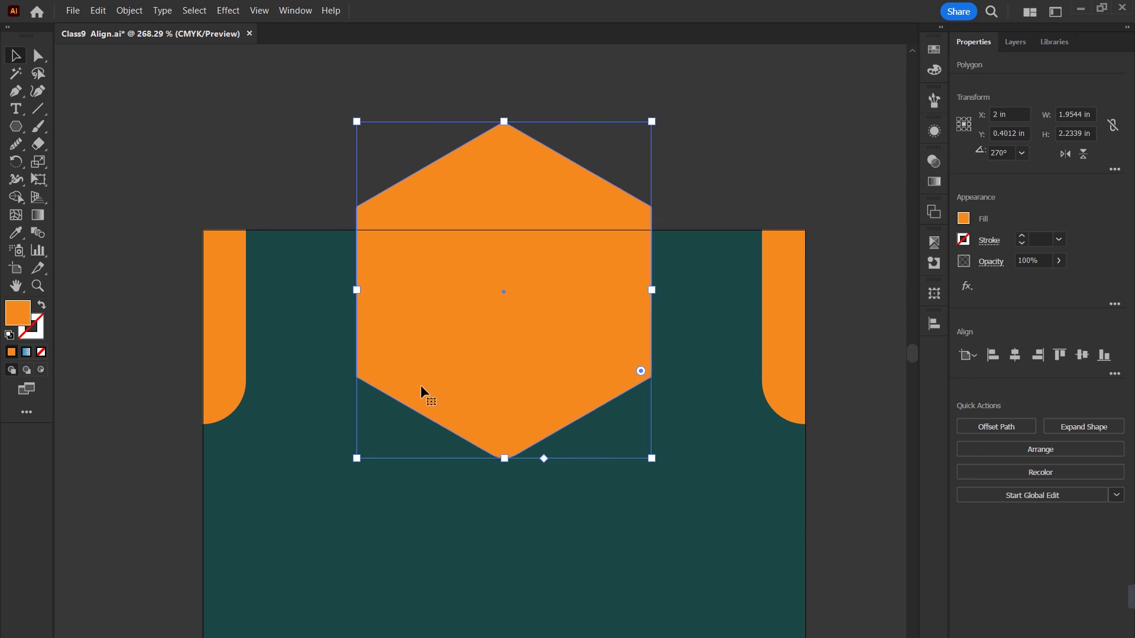
scroll(420, 385, down, 3)
click(867, 298)
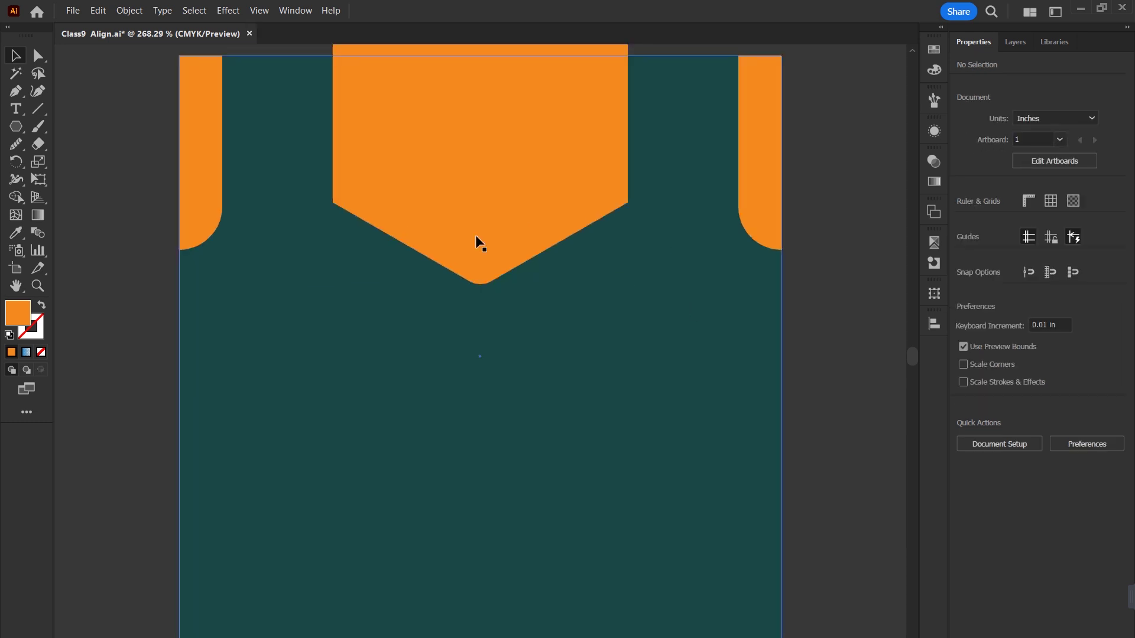
- Add the placeholder text "Lorem ipsum" below the hexagon, set it in Aftika ExtraBold and enlarge it to about 2.73 in wide
click(13, 112)
click(445, 384)
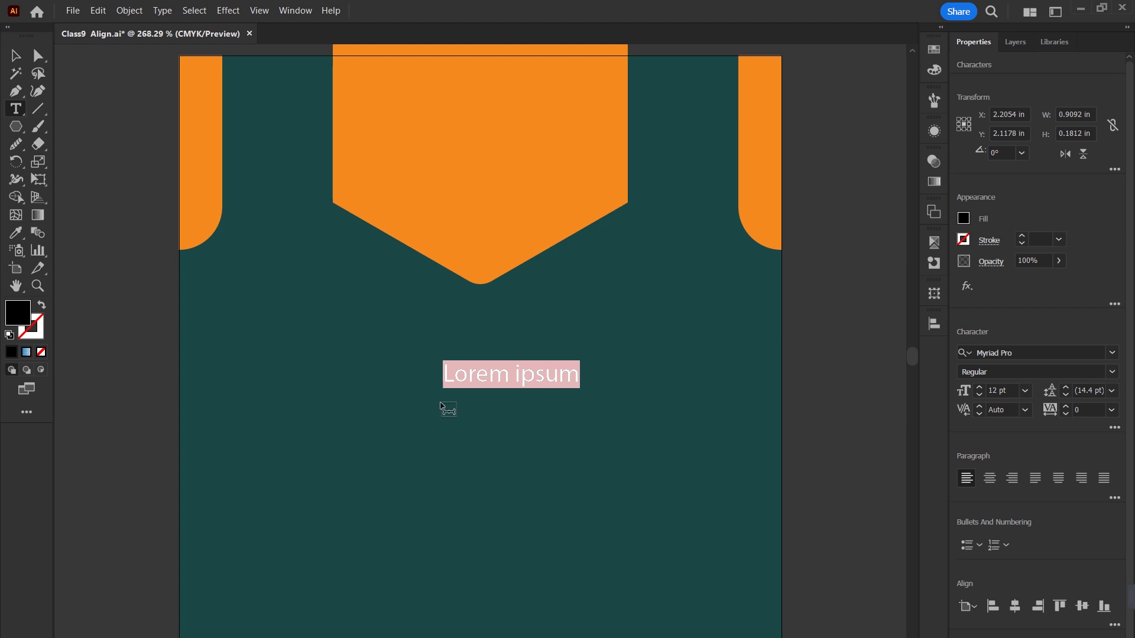
click(15, 56)
click(1113, 356)
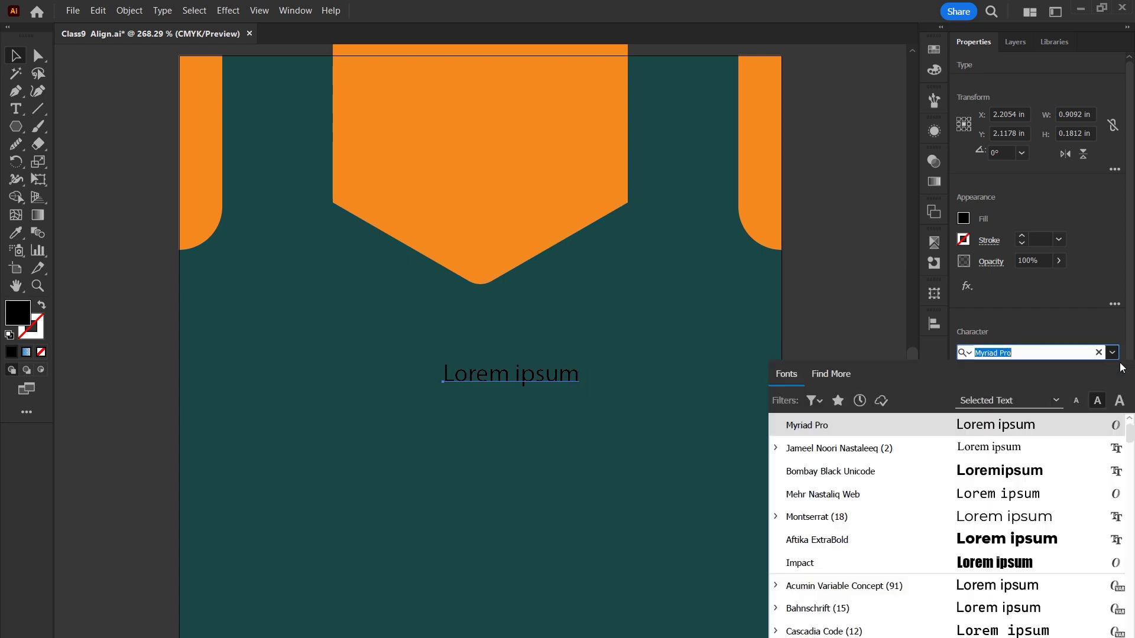
click(1017, 539)
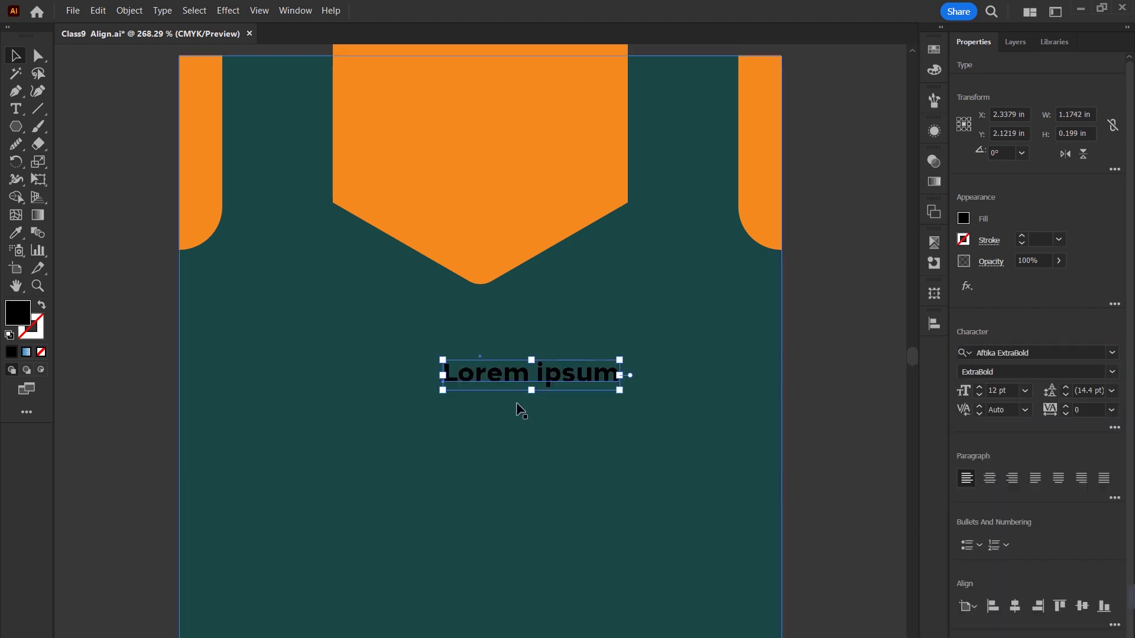
drag(531, 390, 556, 427)
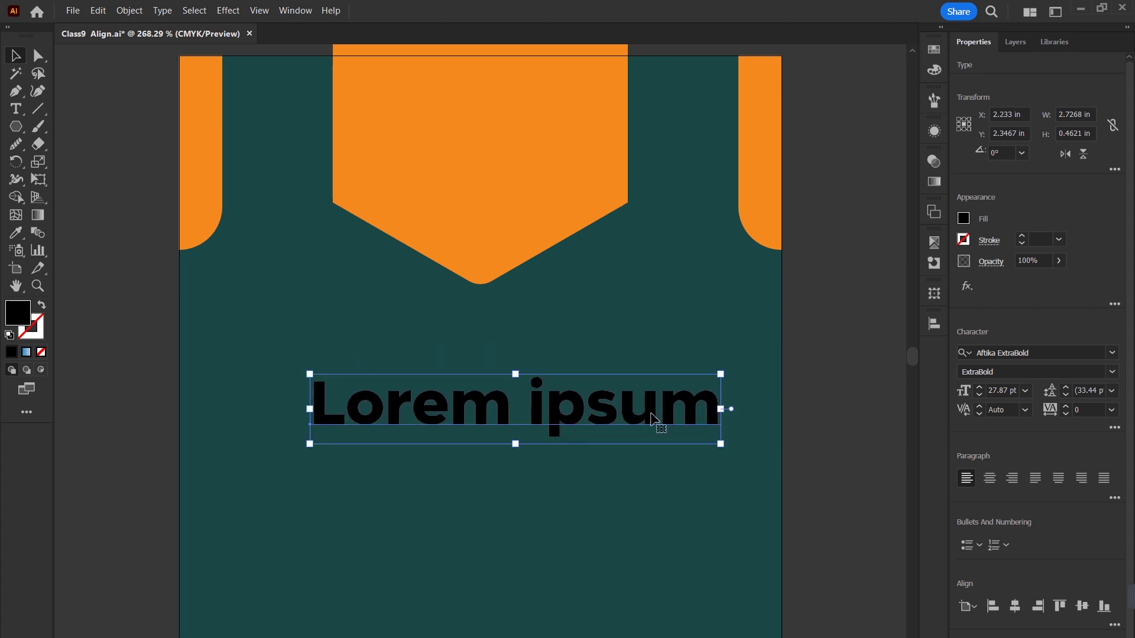
- Place the Lorem ipsum text just below the hexagon's tip and centre it horizontally on the artboard
click(845, 382)
click(702, 414)
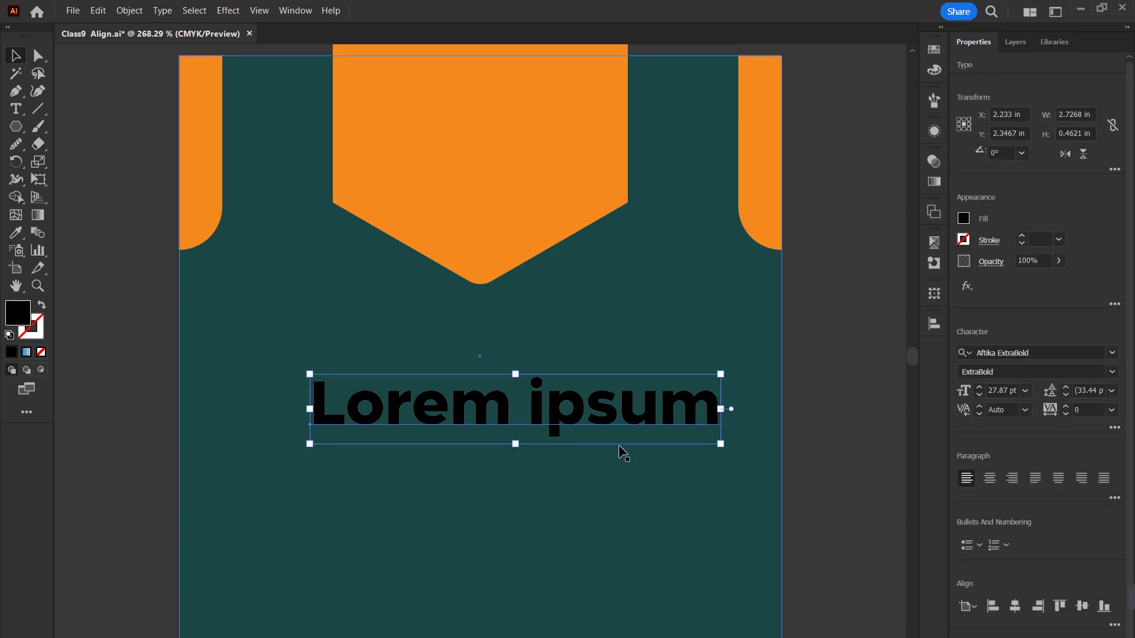
key(c)
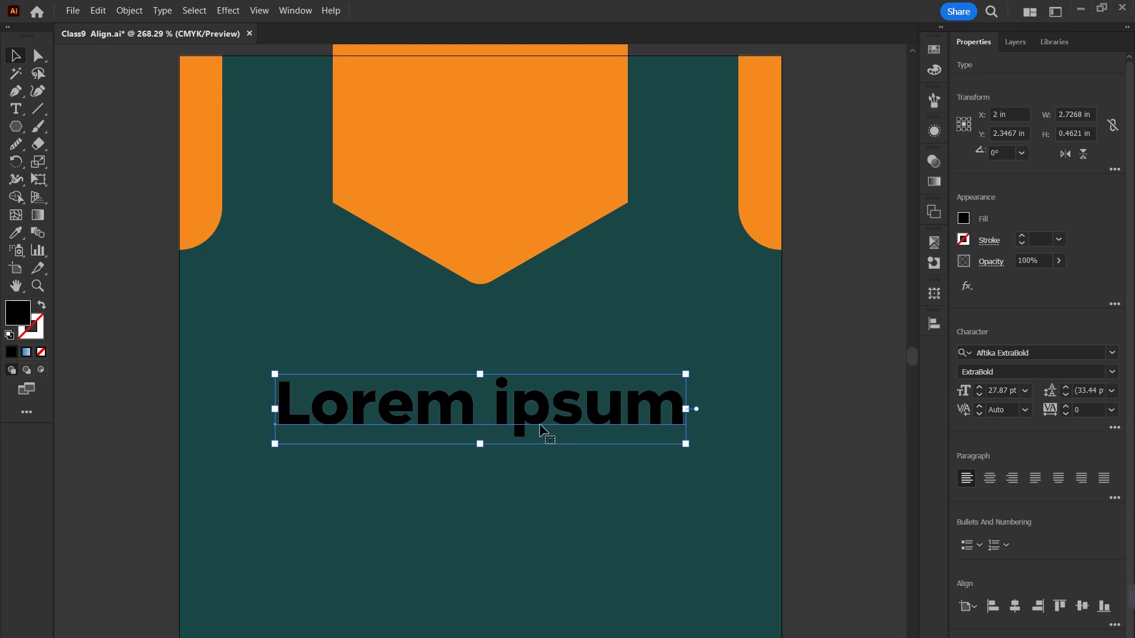
click(934, 324)
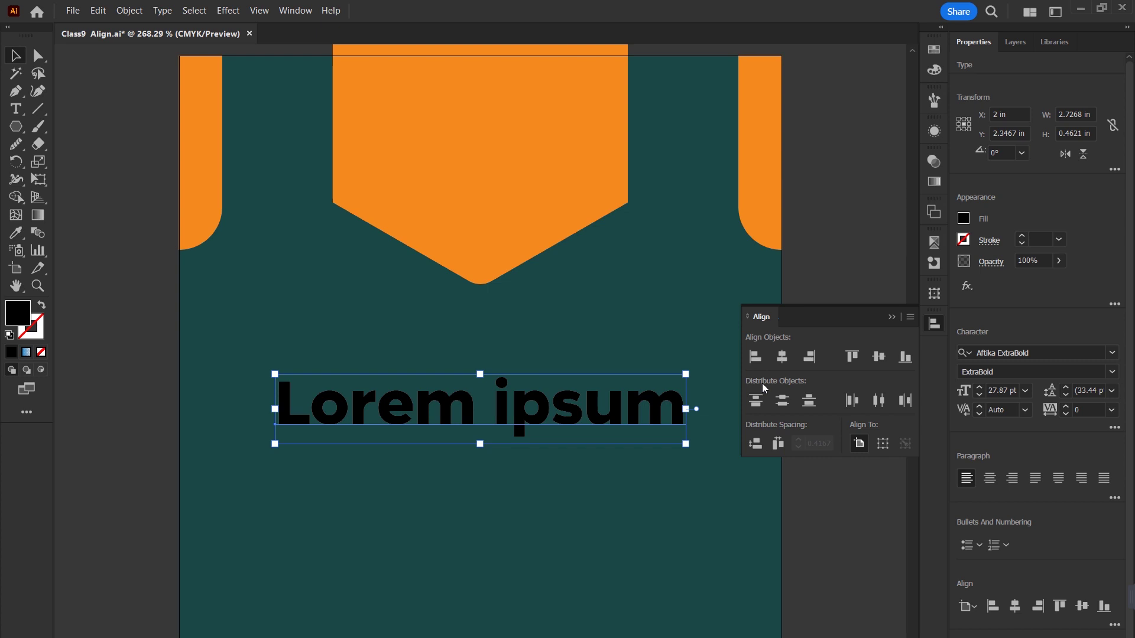
key(ctrl+z)
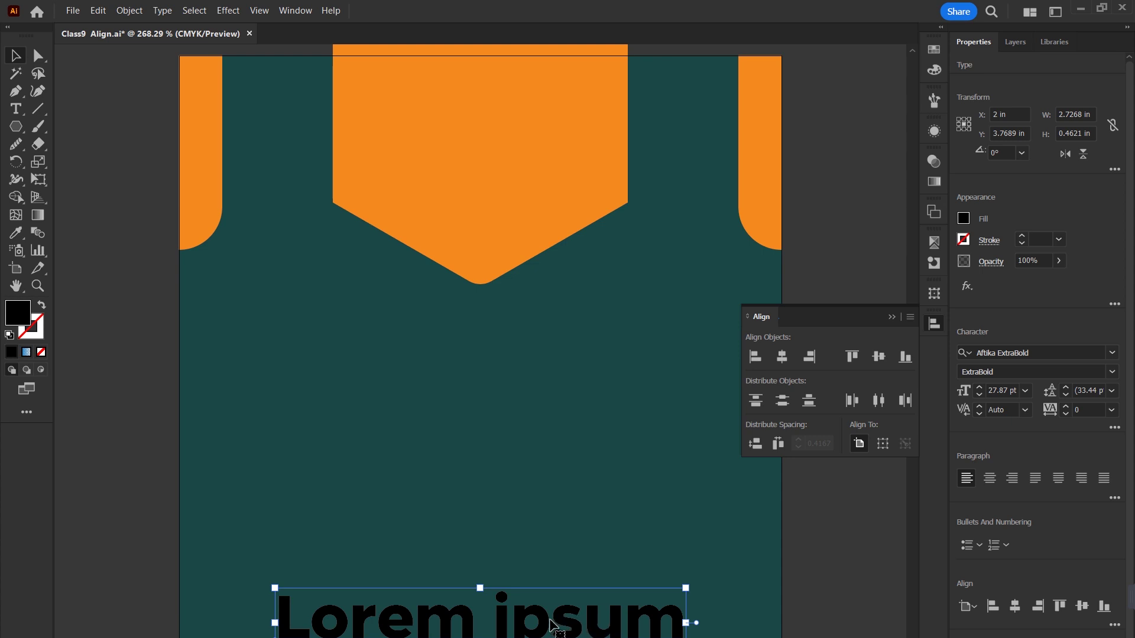
drag(537, 623, 566, 359)
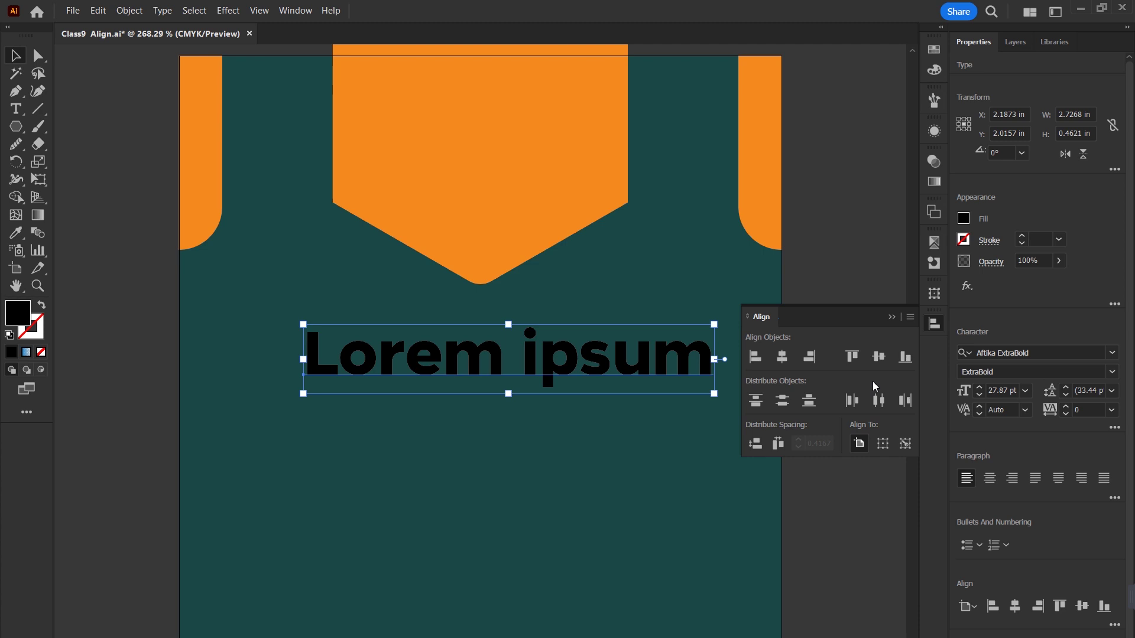
click(782, 357)
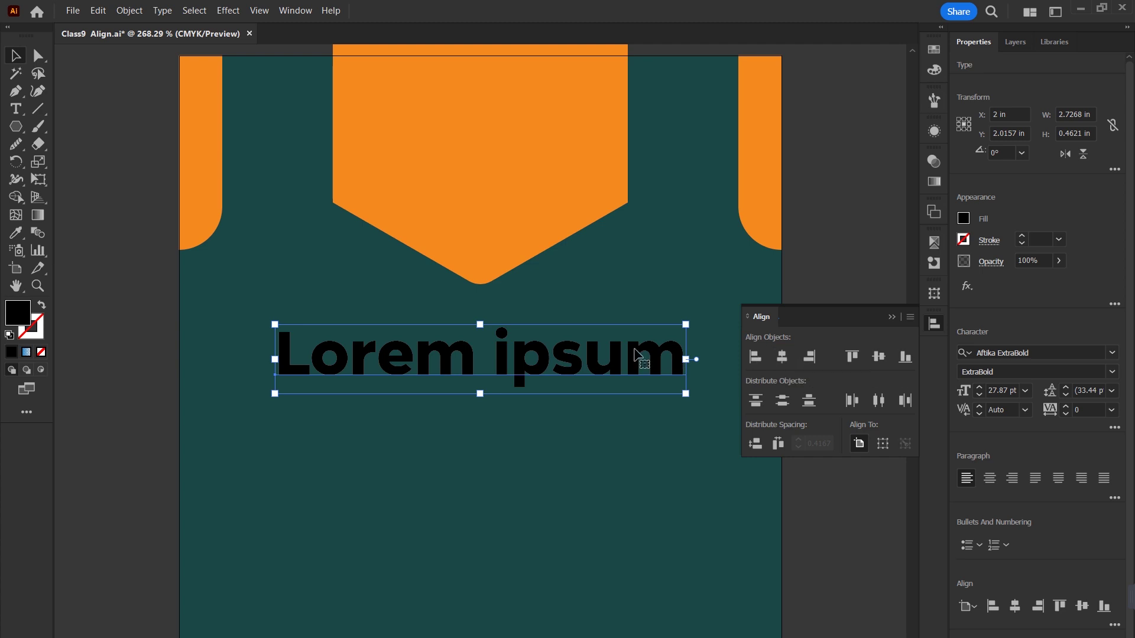
- Enlarge the Lorem ipsum heading about its centre to about 3.28 in wide and fill it with the yellow swatch
drag(686, 359, 721, 361)
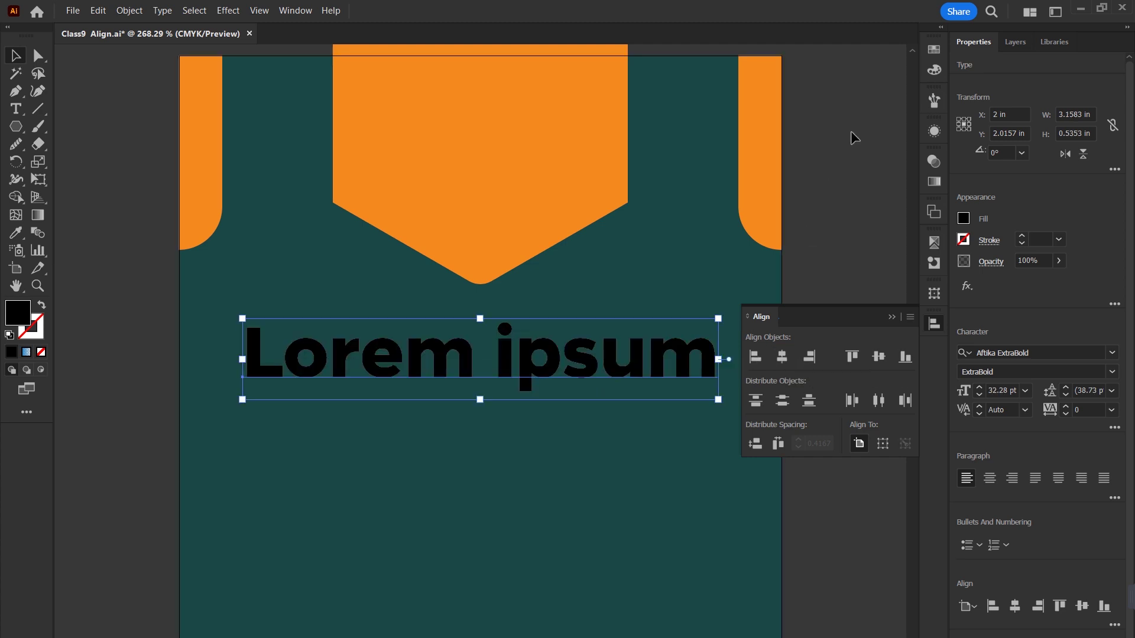
click(934, 50)
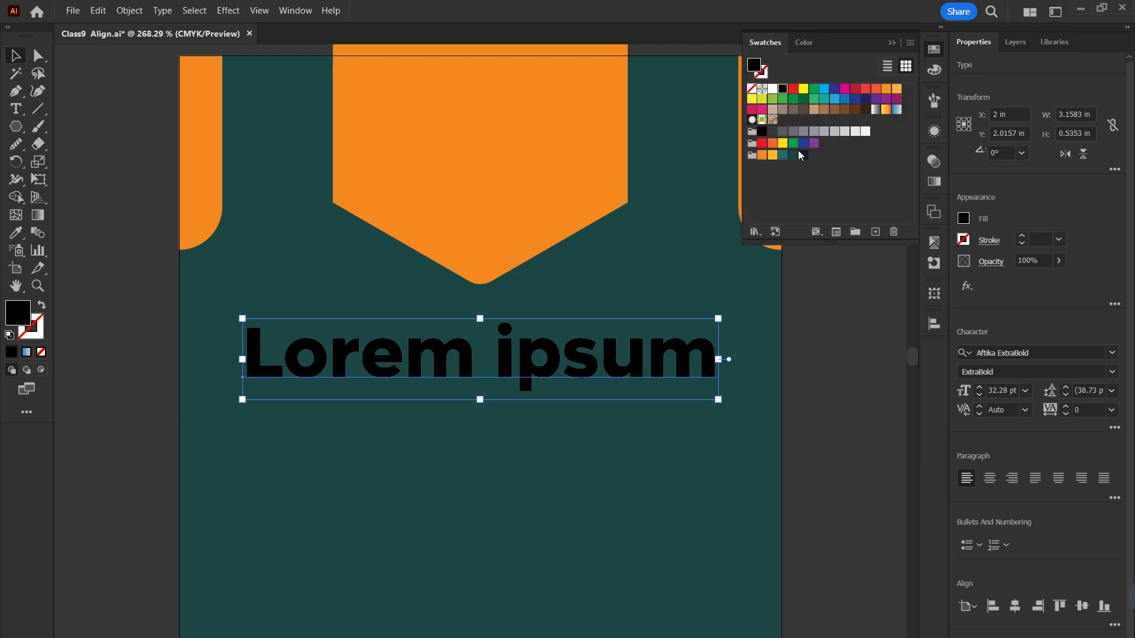
click(772, 156)
drag(719, 359, 728, 360)
- Duplicate the heading directly below, shrink the copy to about 1.91 in wide, fill it white and nudge it up towards the heading
drag(614, 361, 614, 438)
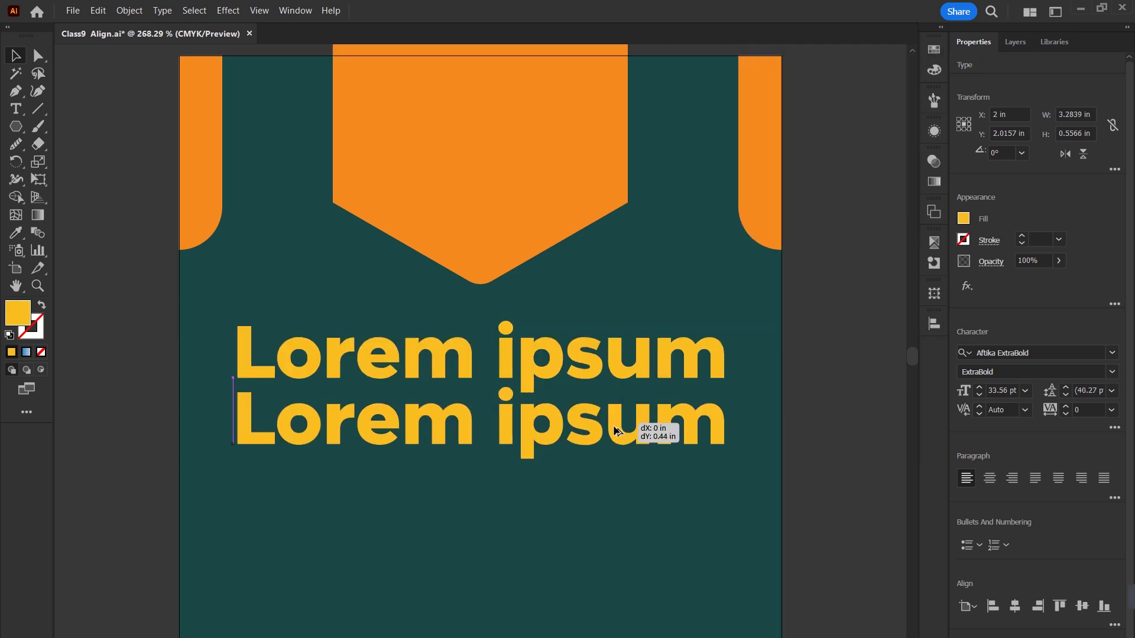
drag(730, 433, 625, 432)
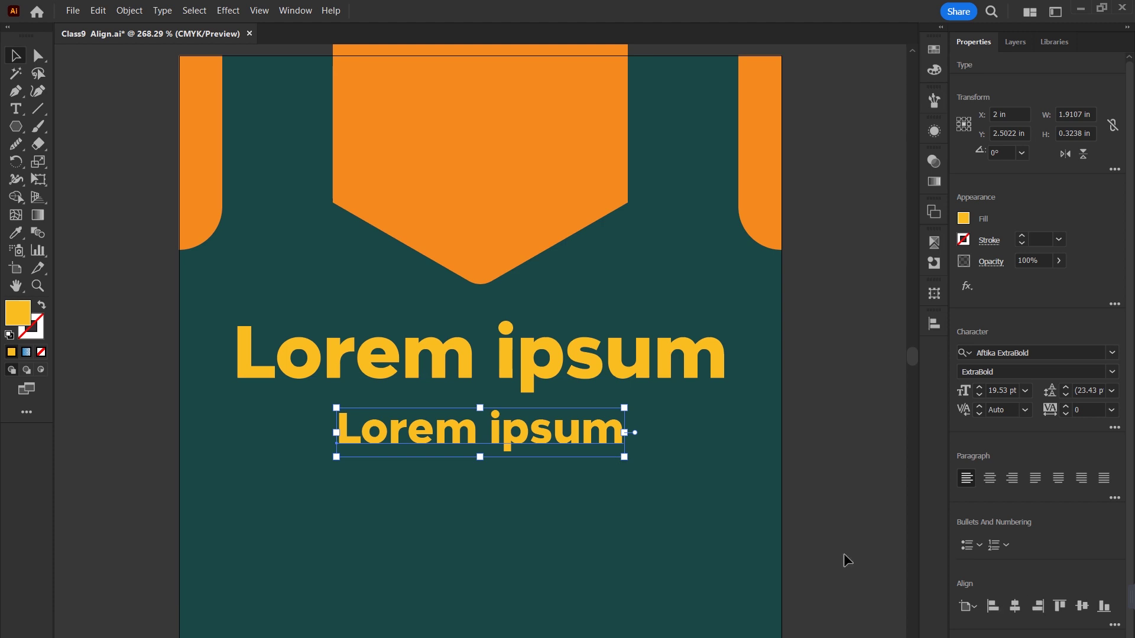
click(933, 49)
click(772, 89)
key(Up)
key(Up)
key(Up)
key(Up)
key(Up)
- Draw a white rectangle about 1.48 by 0.32 in below the subheading and round its corners
click(16, 127)
click(89, 126)
mouse_move(225, 454)
mouse_down()
mouse_move(428, 514)
mouse_move(448, 500)
mouse_up()
drag(233, 464, 236, 466)
click(16, 55)
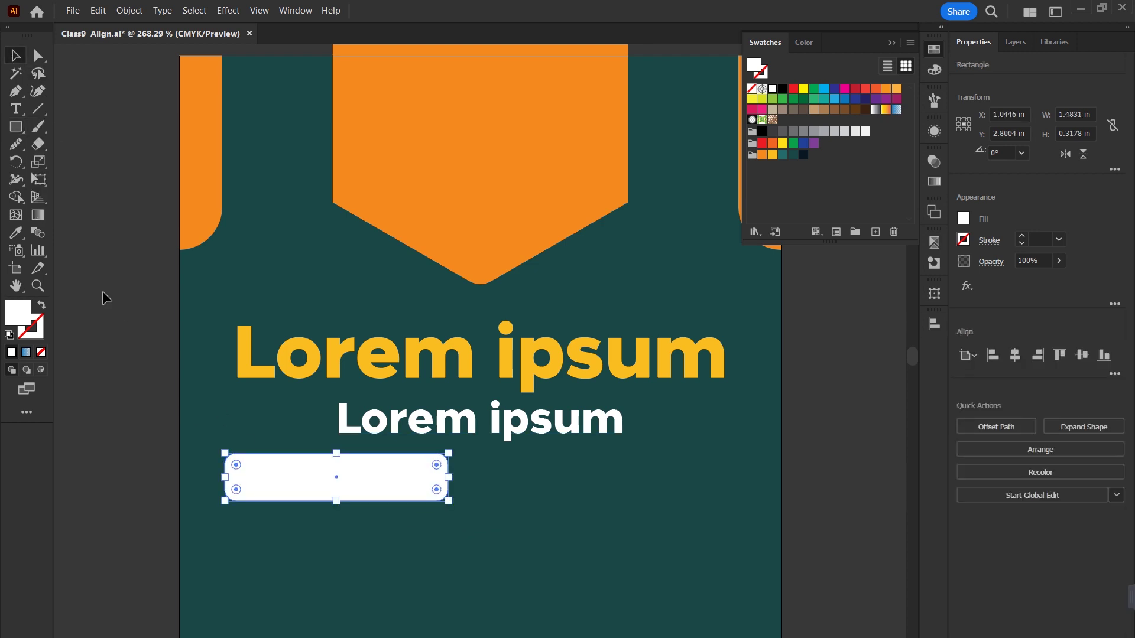
- Duplicate the white rounded rectangle to make three roughly placed boxes across the artboard's lower part
click(103, 292)
click(428, 479)
drag(427, 478, 736, 508)
click(676, 426)
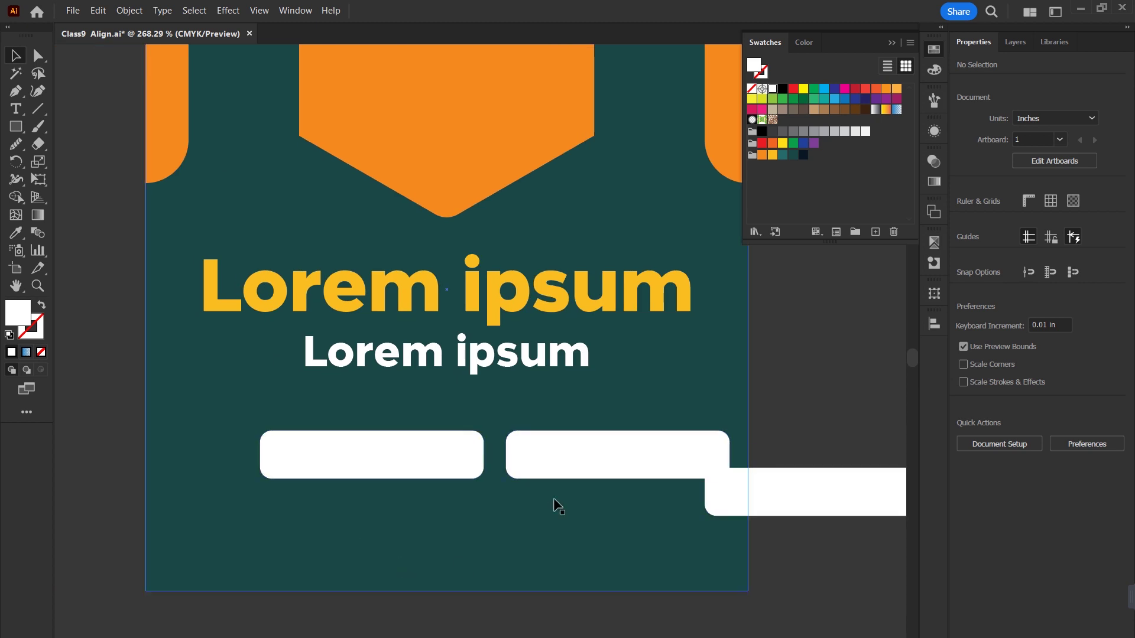
- Align the three white boxes to each other by their vertical centres
click(541, 467)
shift+click(443, 461)
shift+click(773, 484)
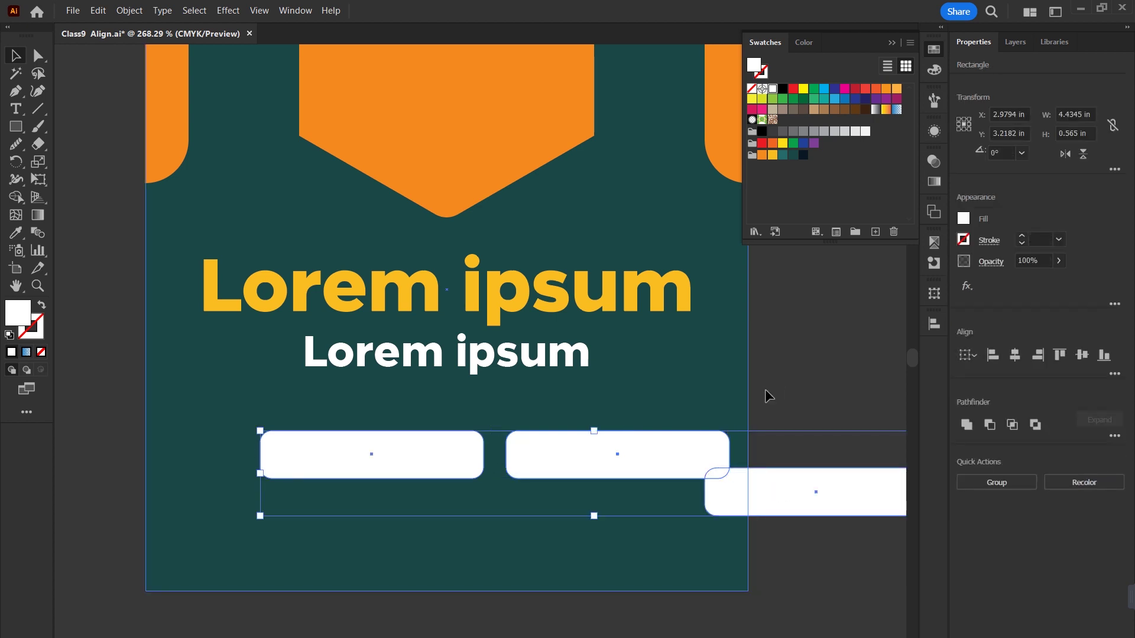
click(1082, 355)
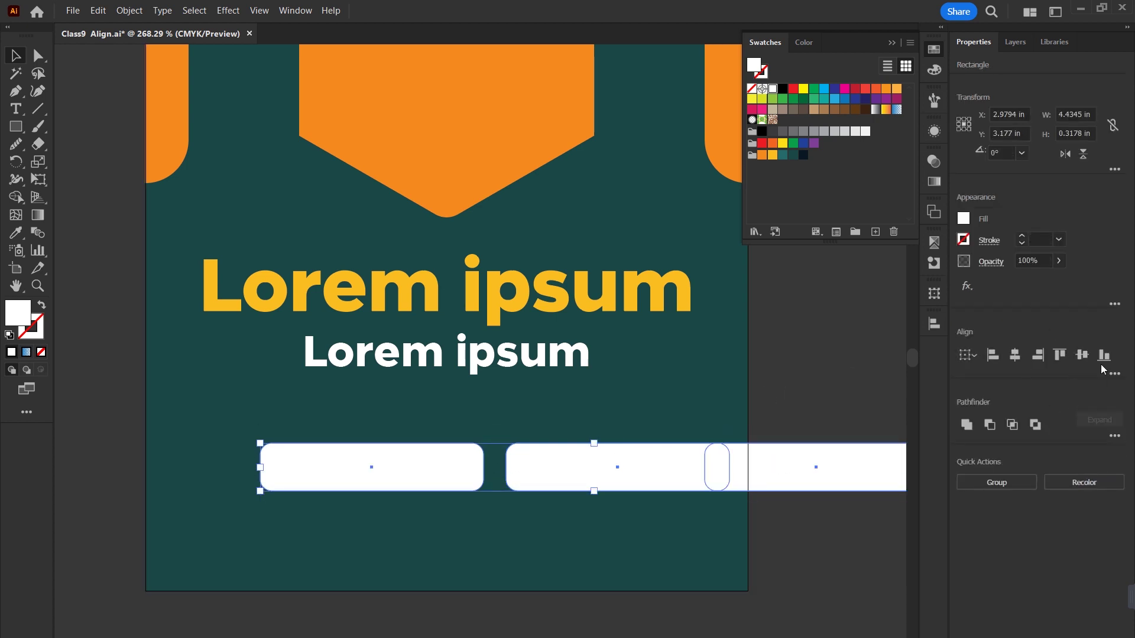
- Distribute the three white boxes horizontally with 0.0417 in spacing, using the leftmost box as the key object
click(934, 324)
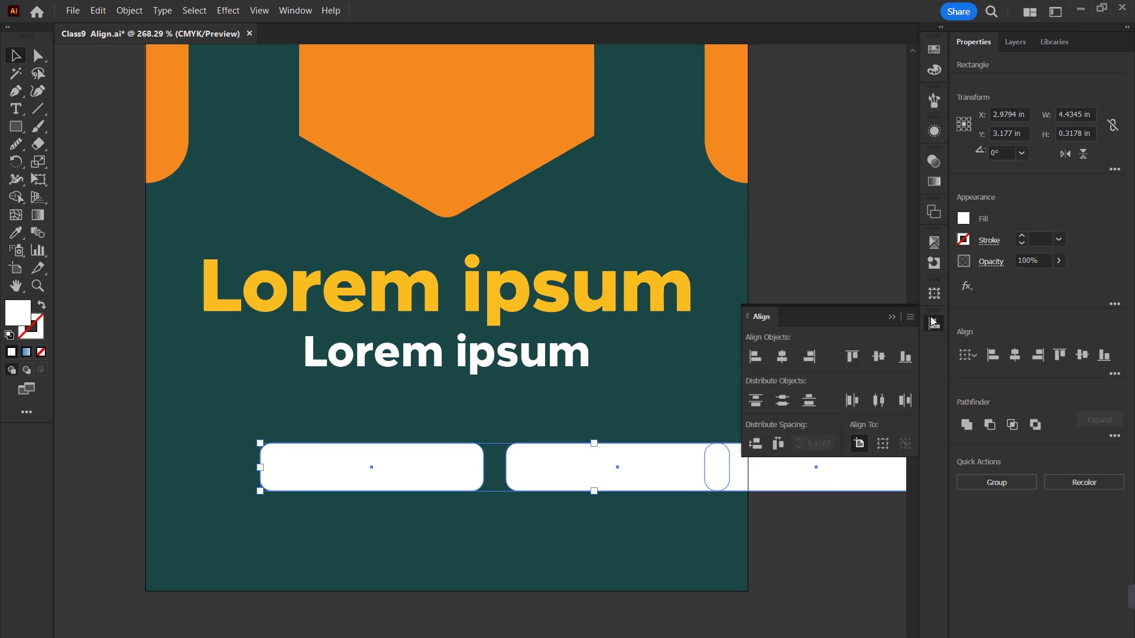
click(443, 466)
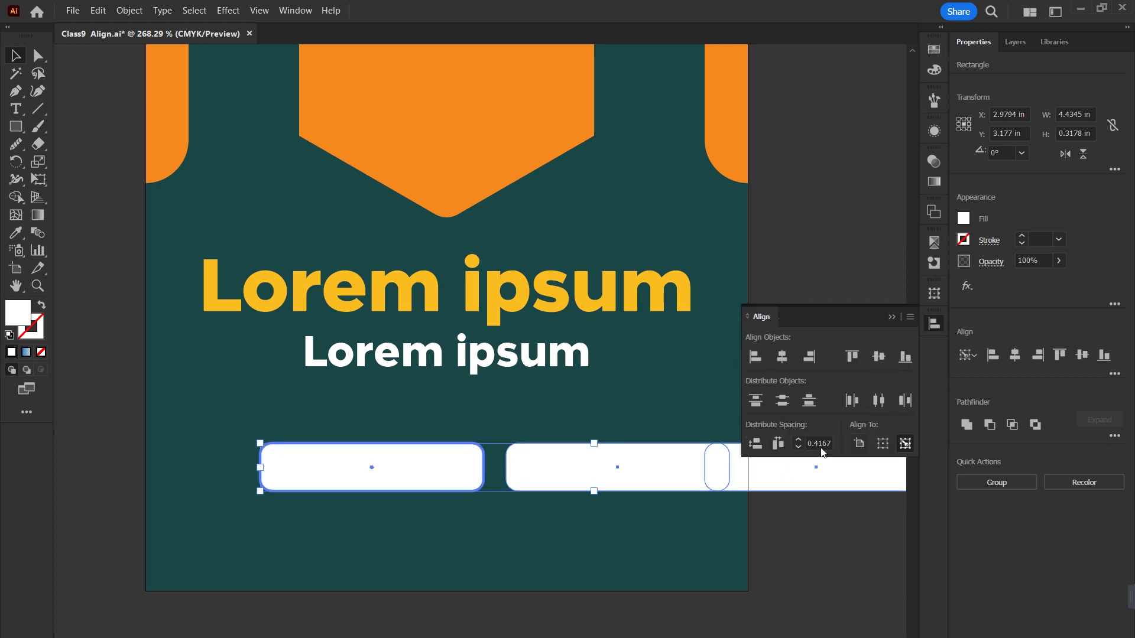
key(ctrl+a)
text(3)
click(779, 445)
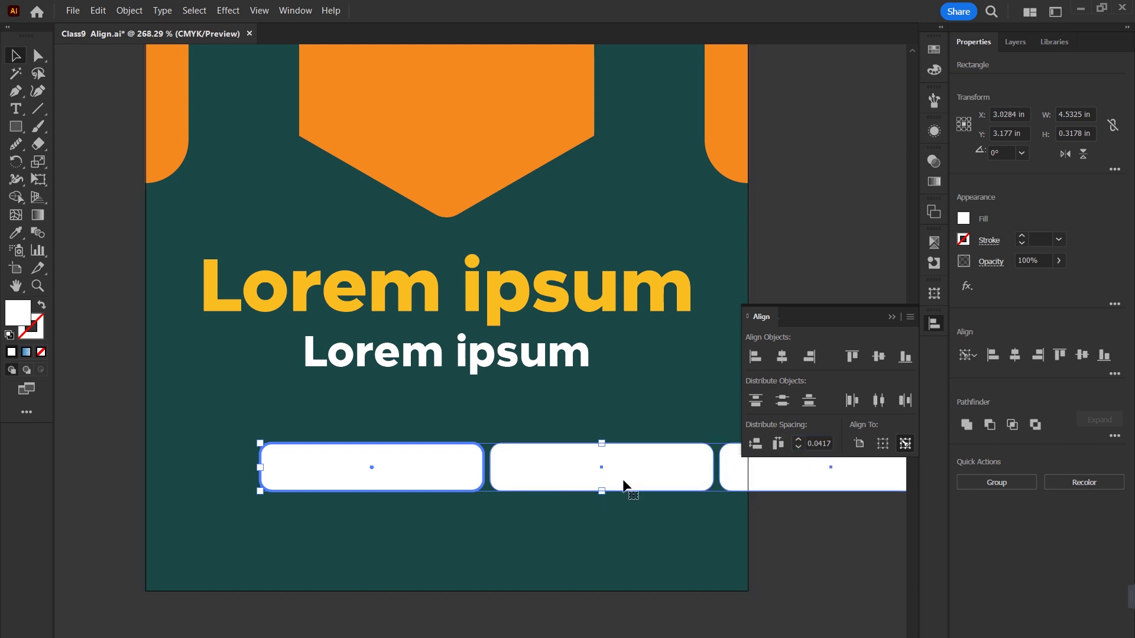
- Group the three white boxes, centre the group horizontally on the artboard, and narrow it to fit inside, placing it lower
right_click(570, 462)
click(615, 289)
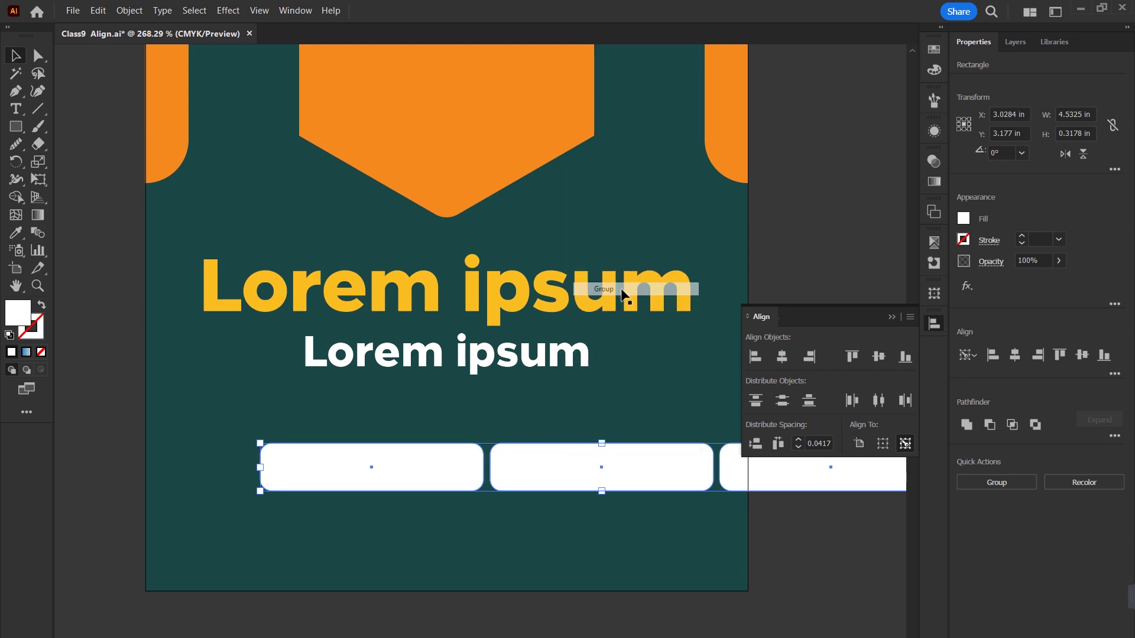
click(781, 359)
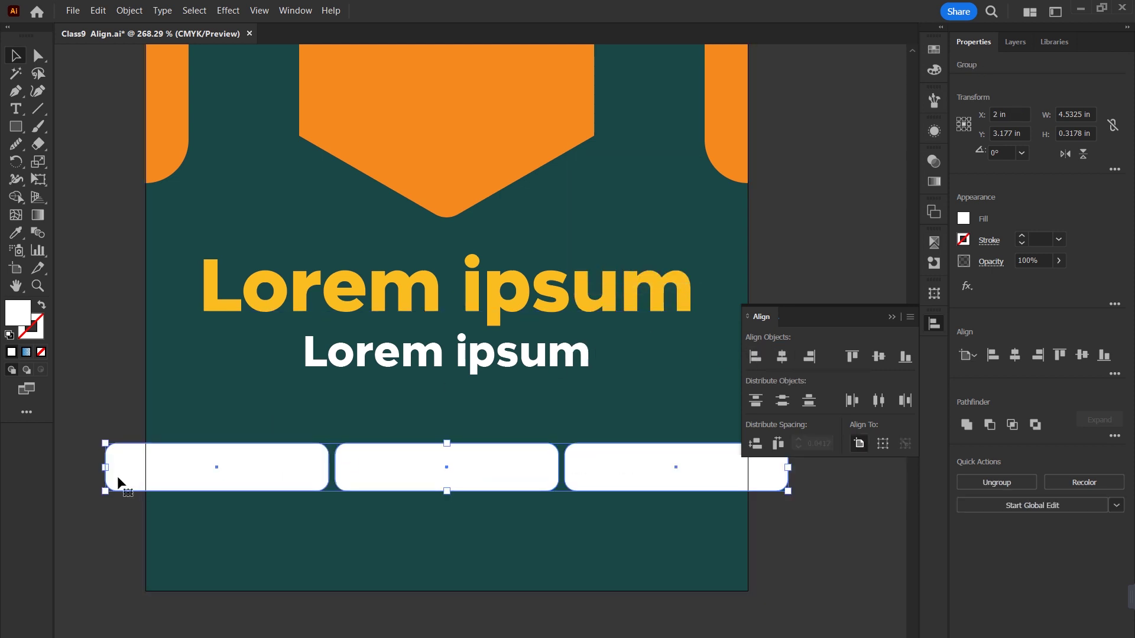
drag(110, 471, 166, 467)
drag(480, 462, 481, 534)
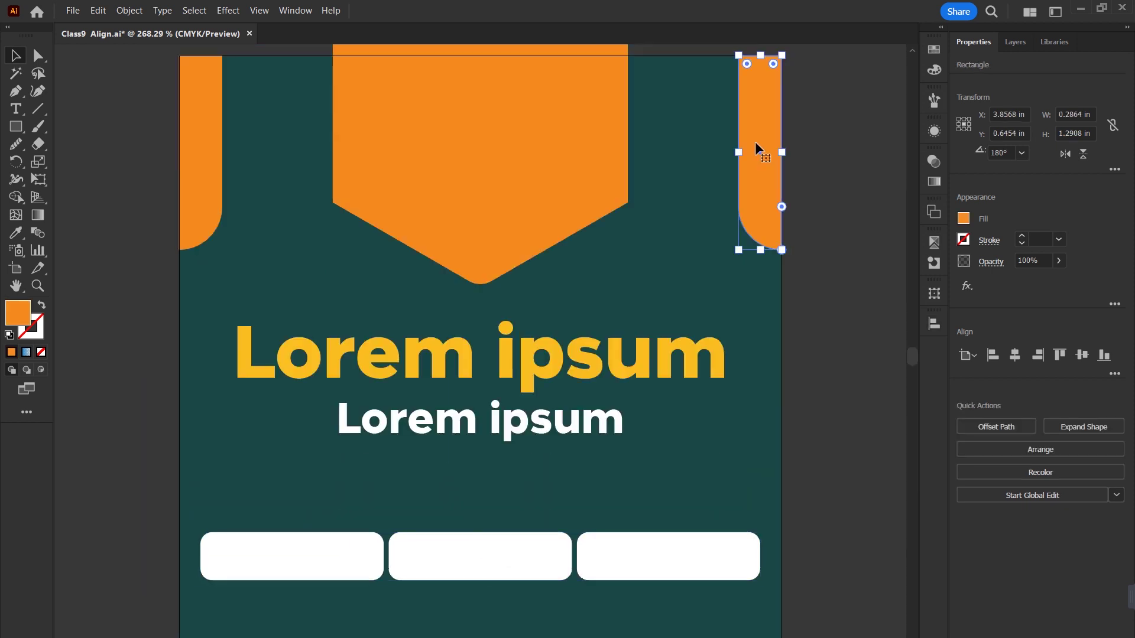
- Move both orange side shapes down from the artboard's top edge and flip them vertically
shift+click(208, 134)
drag(207, 134, 246, 258)
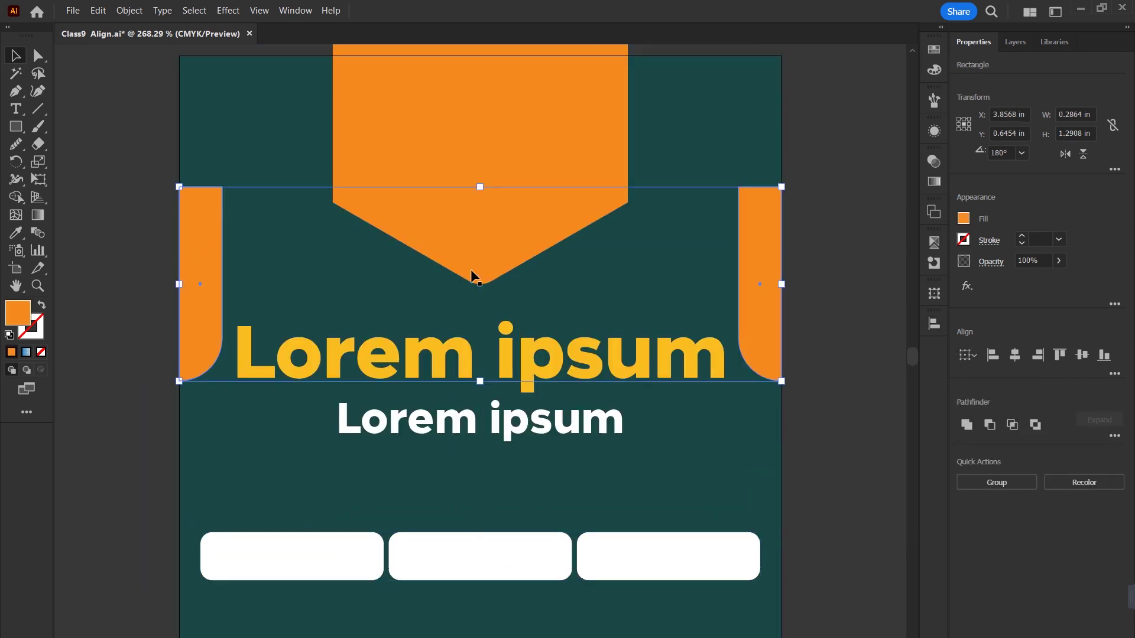
click(1083, 153)
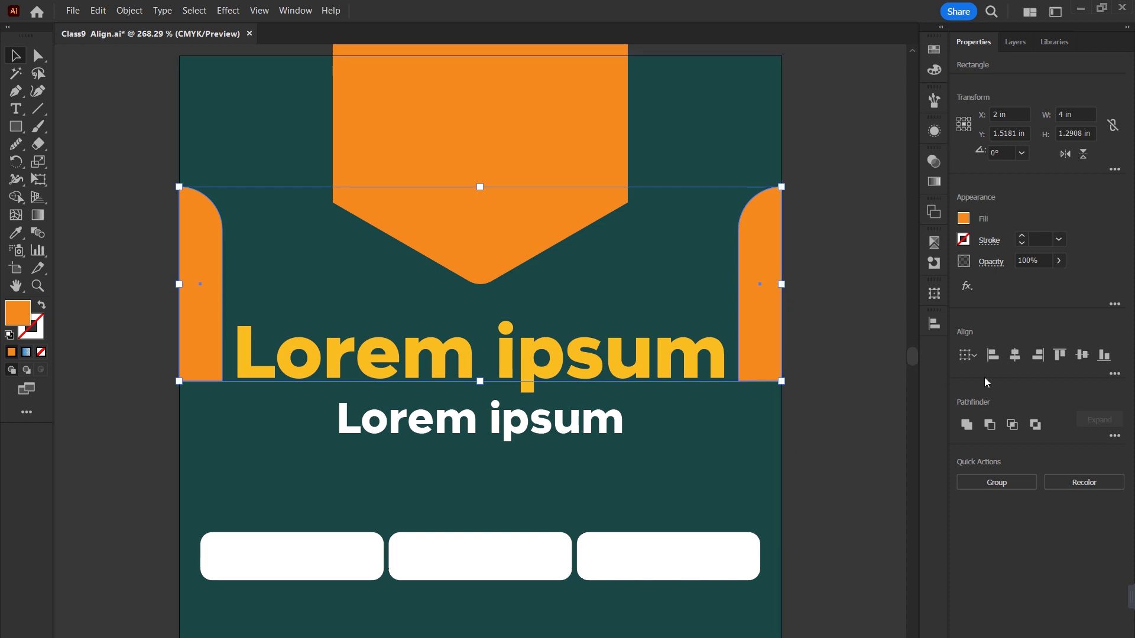
- Align both orange side shapes to the bottom edge of the green background, using the background as the key object
click(977, 359)
click(993, 405)
shift+click(763, 451)
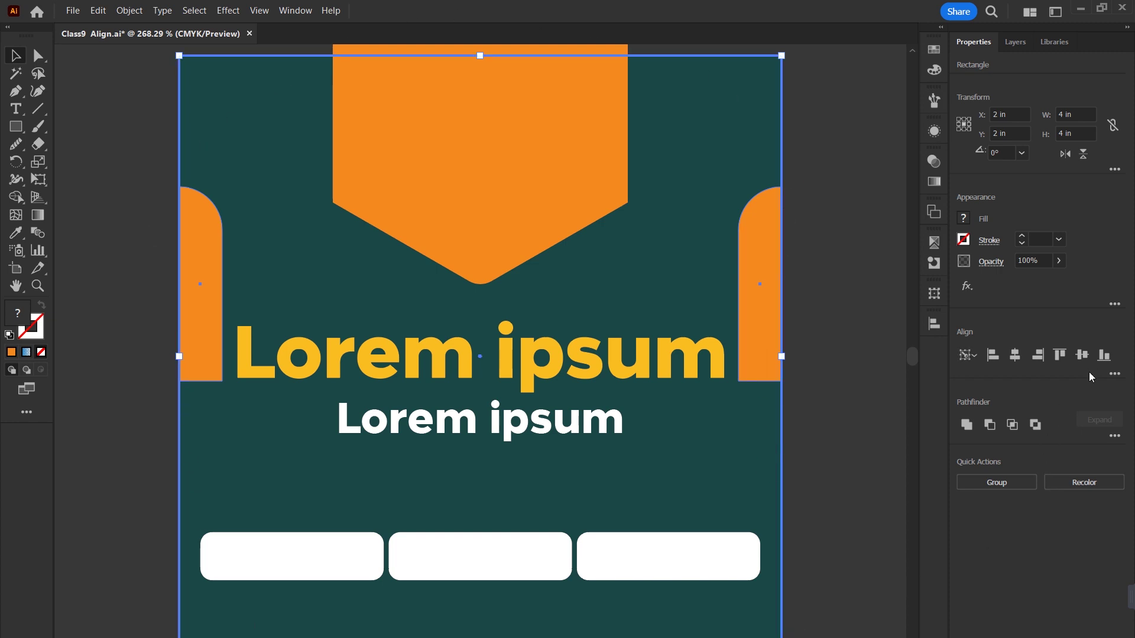
click(1104, 357)
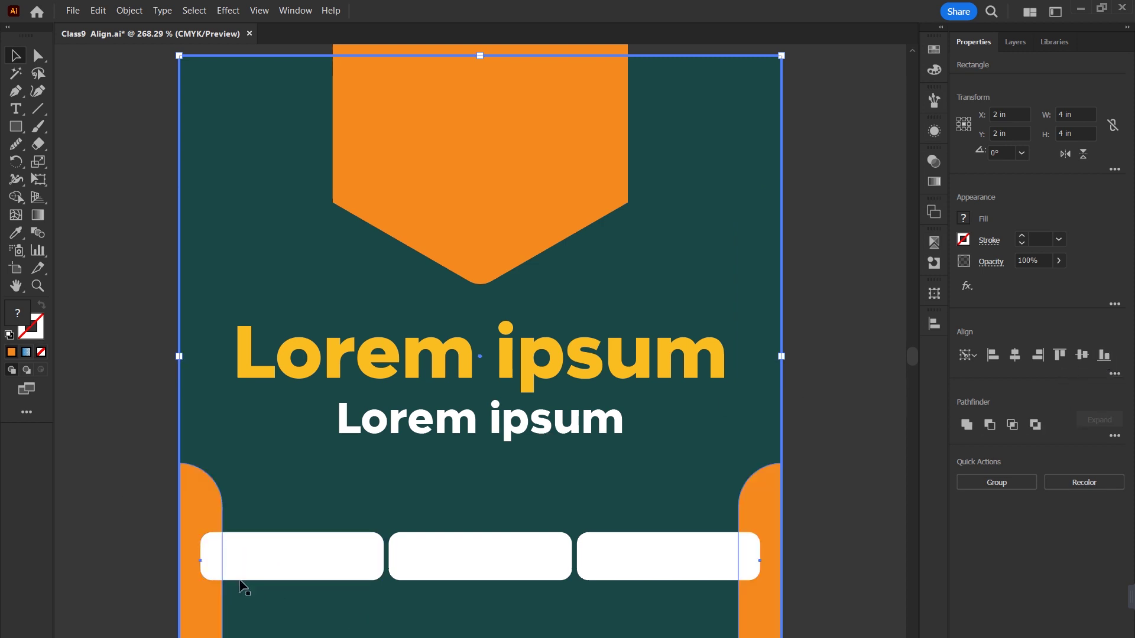
click(116, 550)
- Narrow the white box group about its centre to about 3.17 in wide and move it lower between the orange side shapes
click(288, 566)
drag(201, 557, 242, 558)
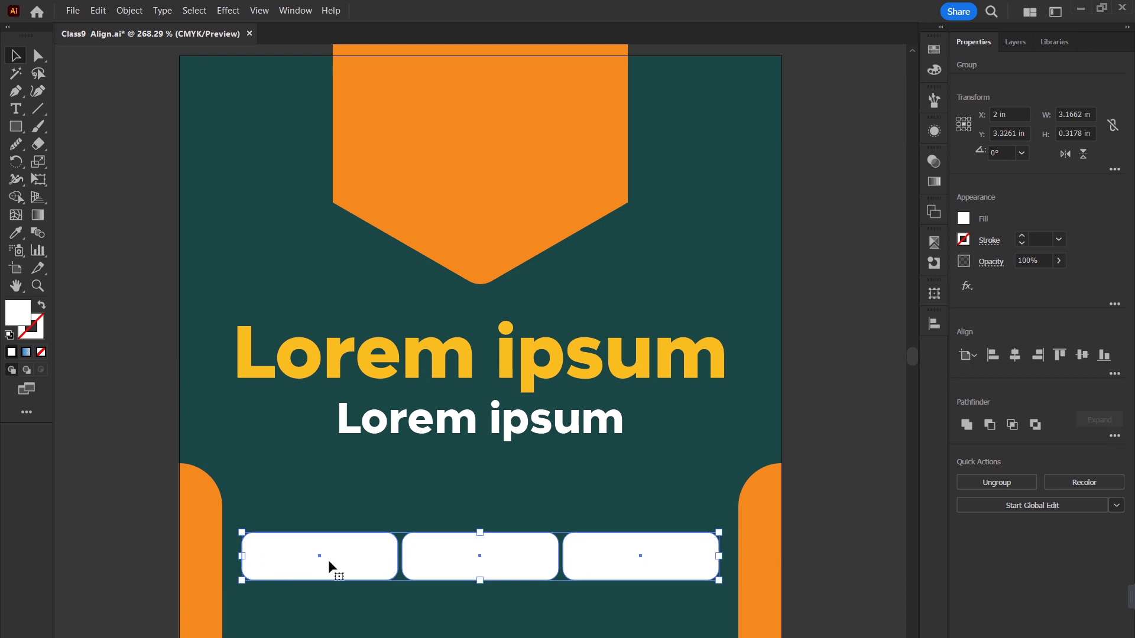
drag(328, 559, 328, 616)
- Add a placeholder text area about 2.89 by 0.68 in above the white boxes, set to 10 pt, centre-aligned and centred on the artboard
click(16, 109)
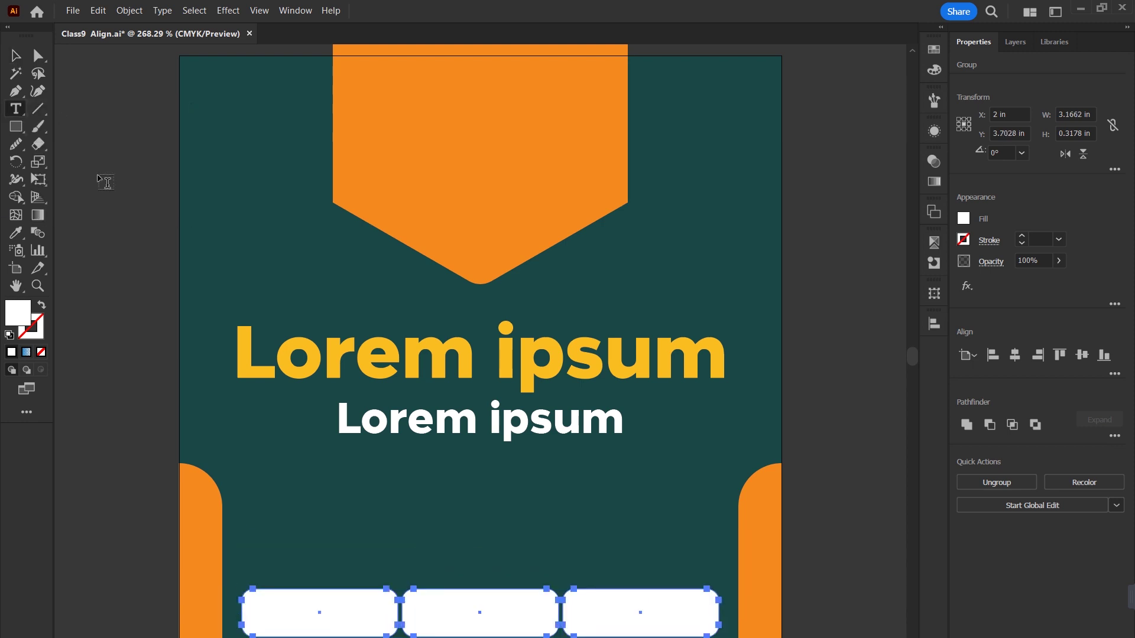
drag(266, 471, 702, 572)
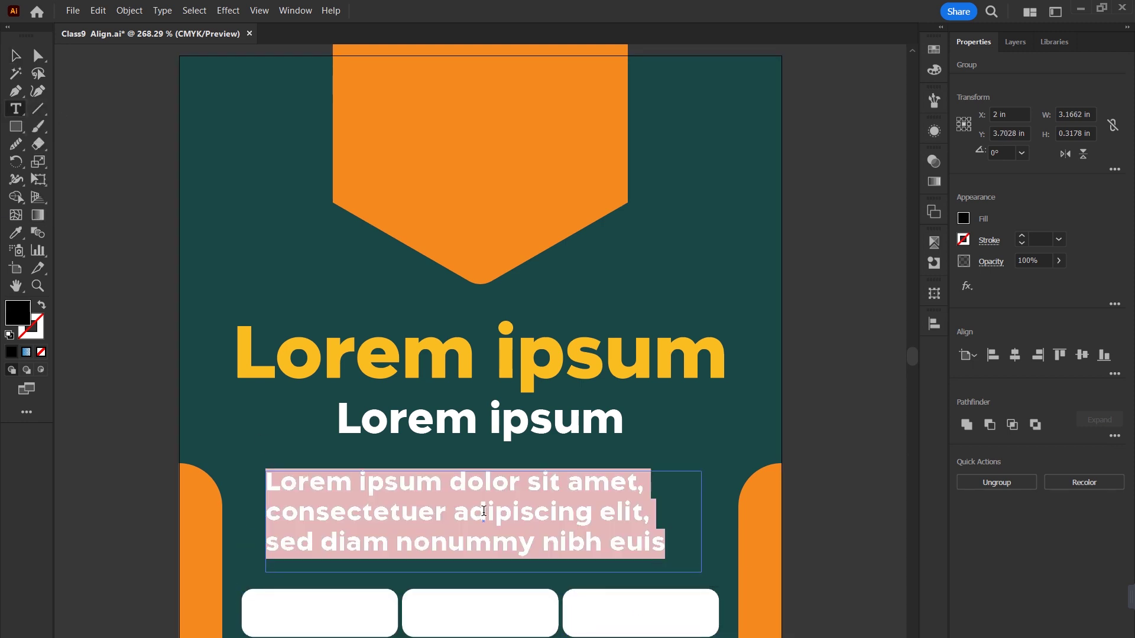
click(1000, 390)
scroll(1000, 390, down, 2)
click(16, 56)
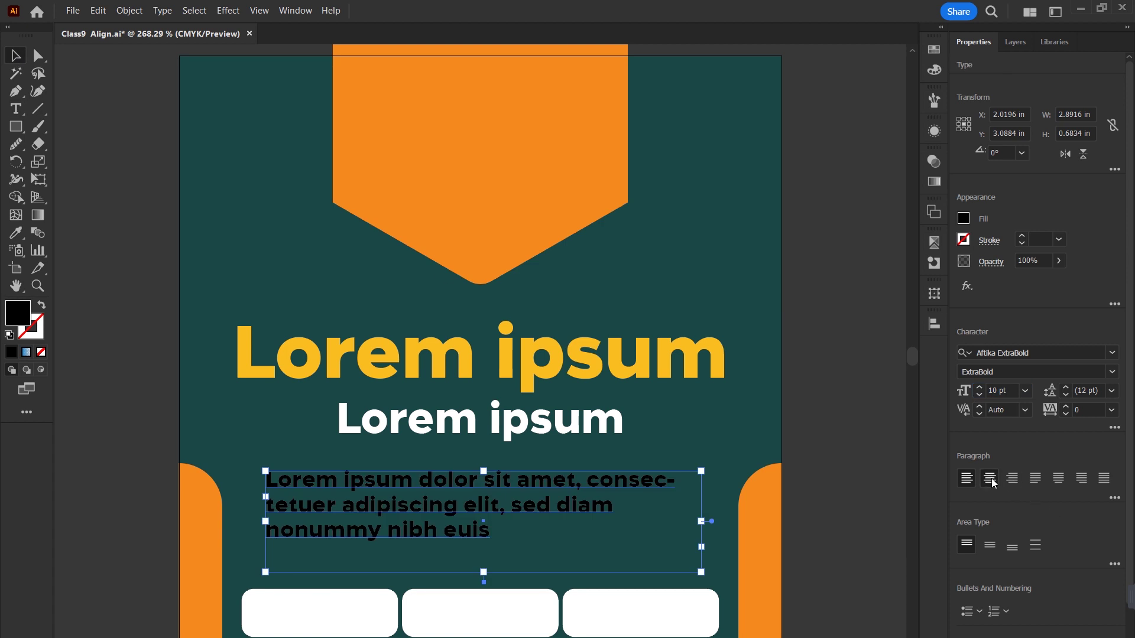
click(990, 480)
key(F2)
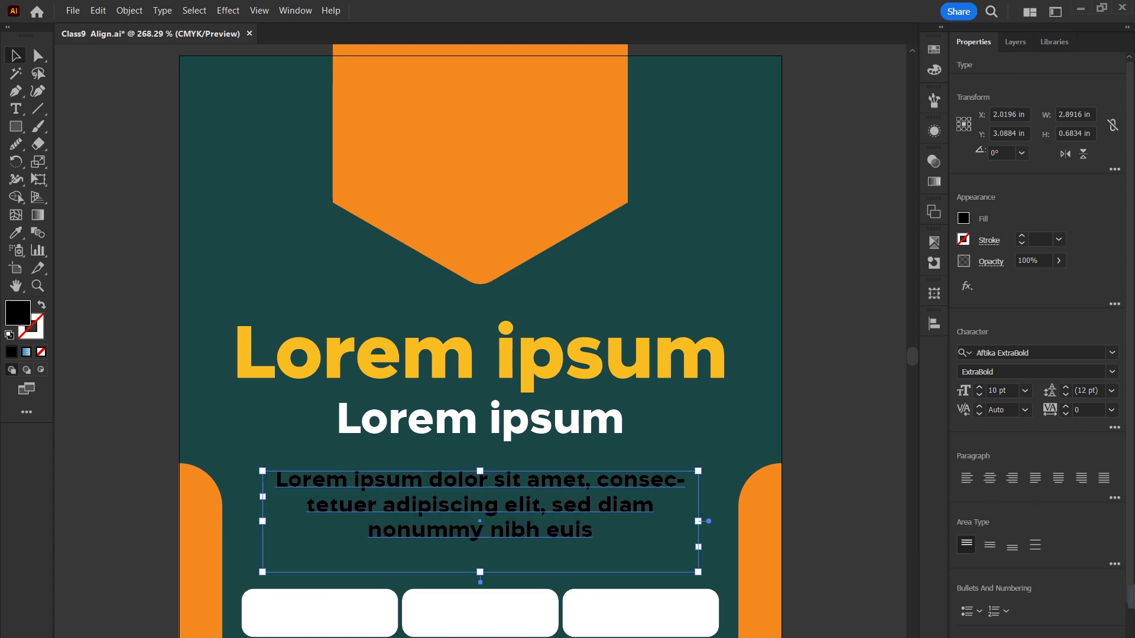
- Fill the placeholder paragraph with the yellow swatch and the large Lorem ipsum heading with the orange swatch
click(933, 50)
click(773, 144)
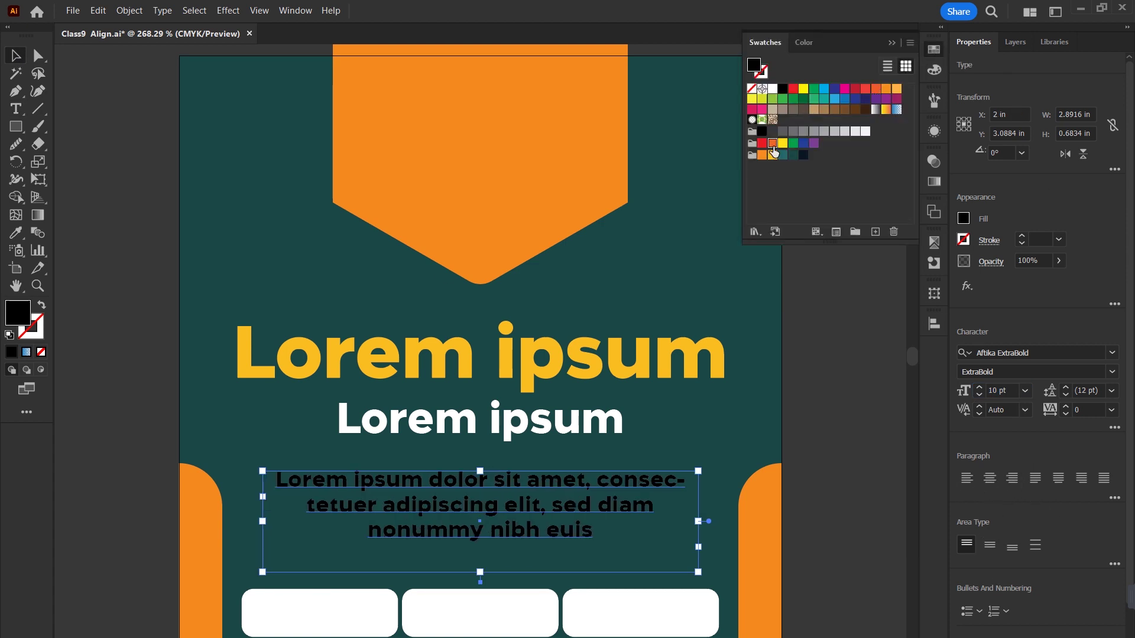
click(771, 156)
click(633, 370)
click(762, 156)
- Move the paragraph slightly down, and shift the heading and subheading down together by a similar amount
drag(612, 481, 612, 503)
click(567, 418)
shift+click(562, 355)
drag(562, 354, 562, 377)
click(892, 43)
click(842, 148)
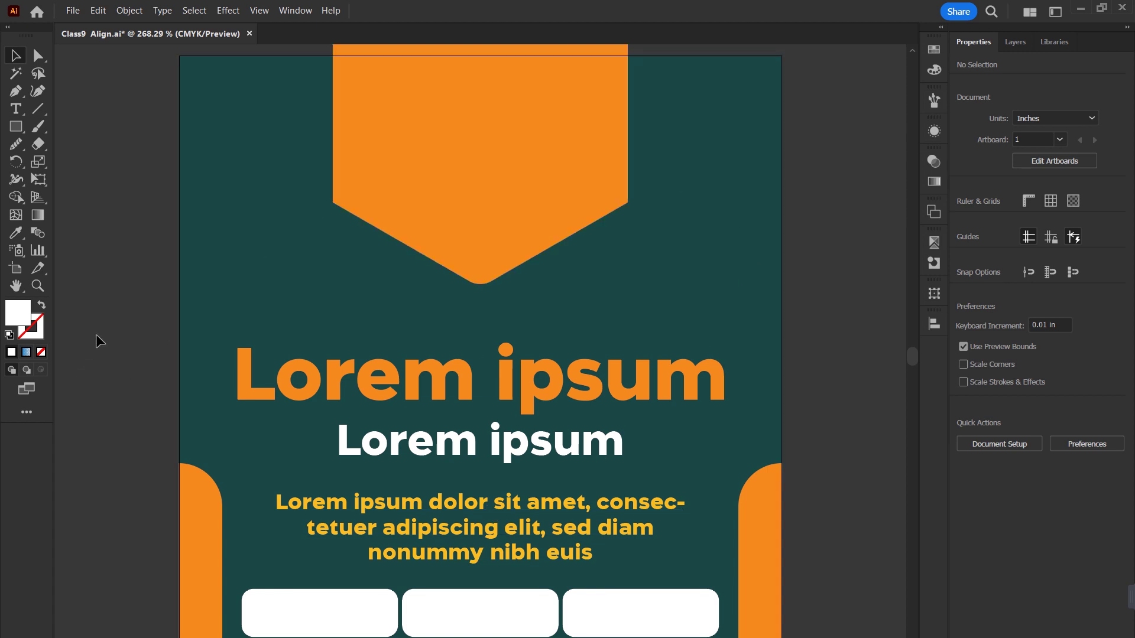
- Open the Align panel to review its alignment and distribution options
click(934, 324)
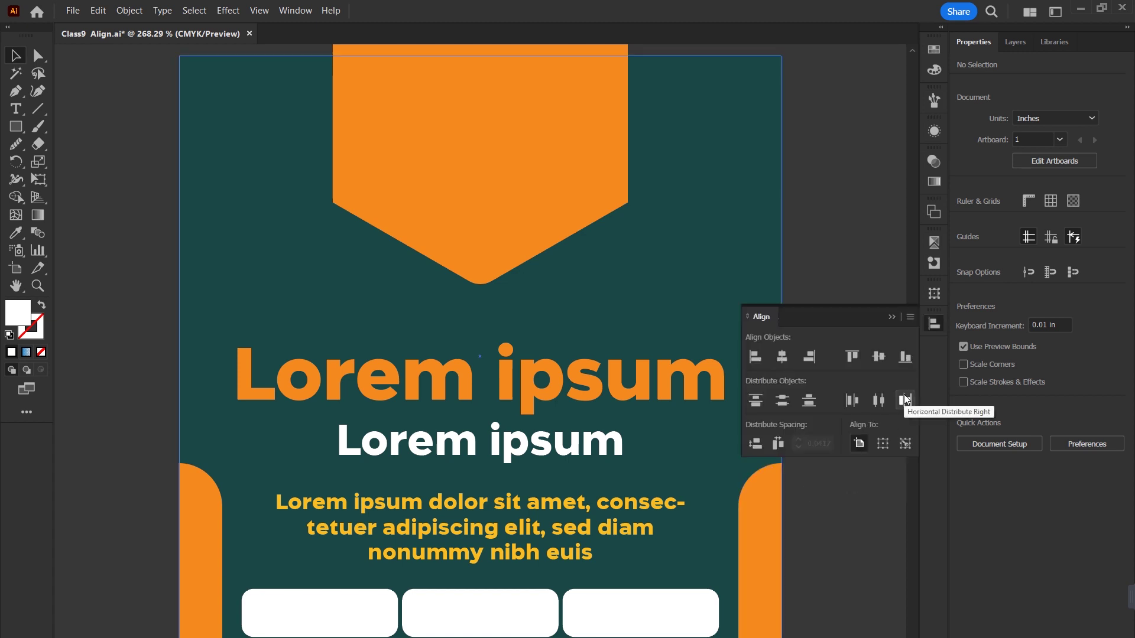